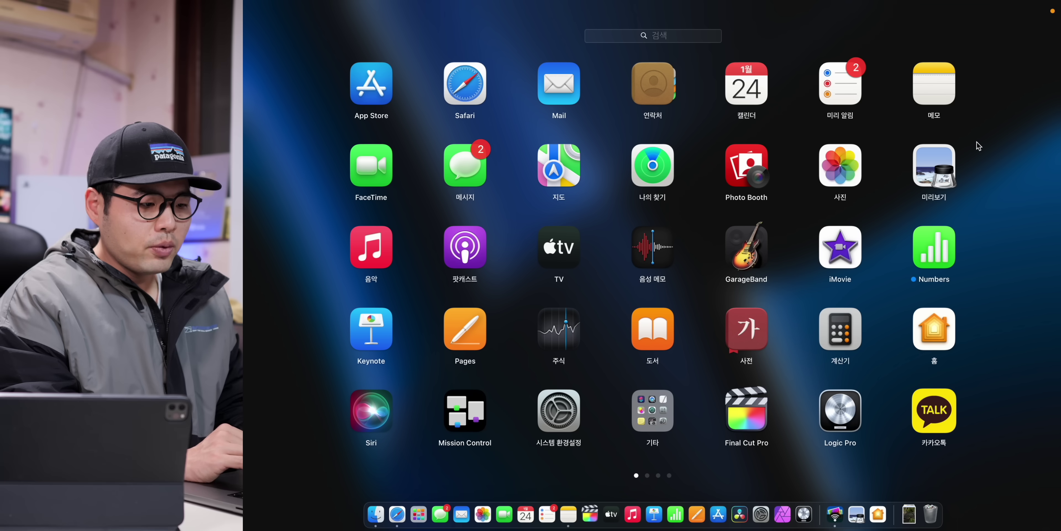
Launch Preview and open the image IMG_1270.HEIC from the Downloads folder.
click(932, 173)
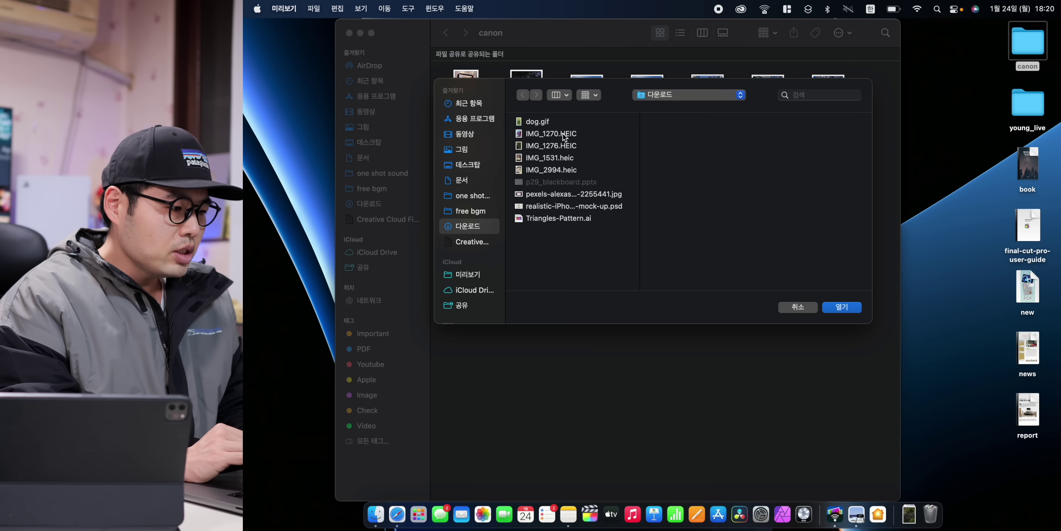
double_click(578, 134)
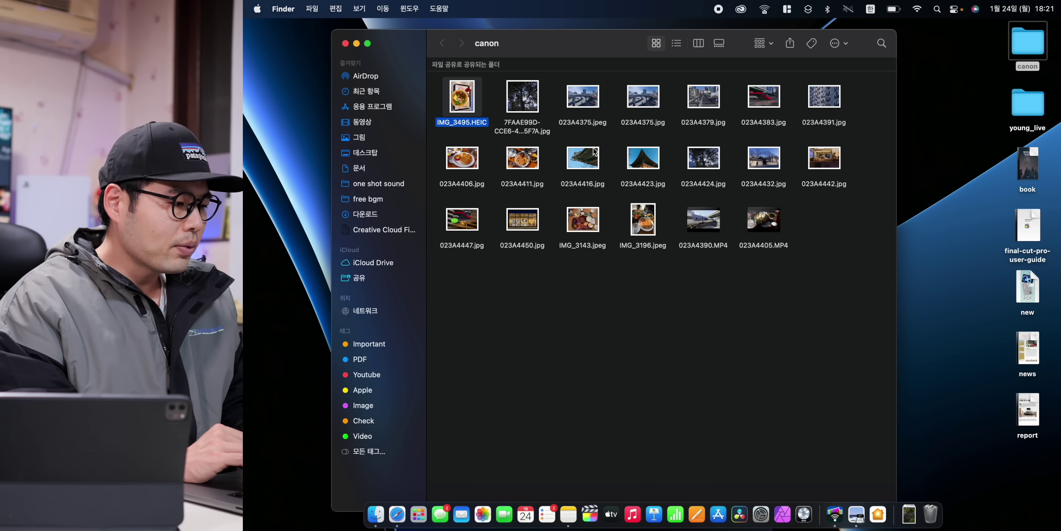
Quick Look IMG_3495.HEIC in the canon folder and browse through the other photos in the preview.
key(space)
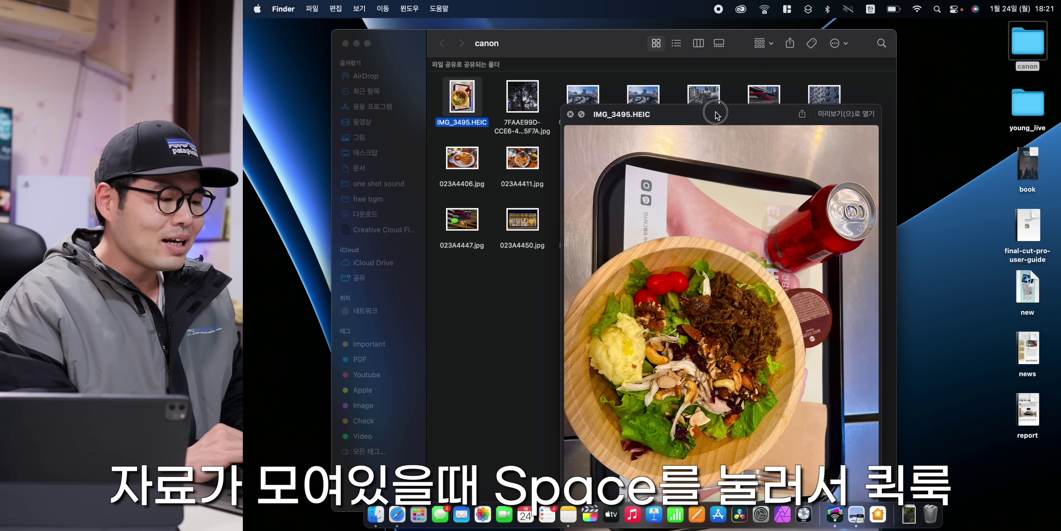
click(523, 116)
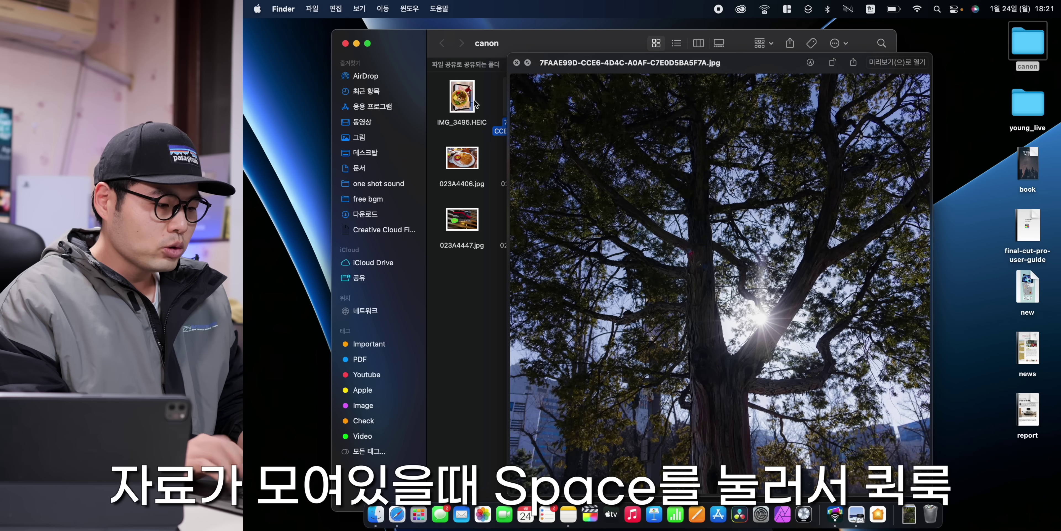
key(Right)
key(Right)
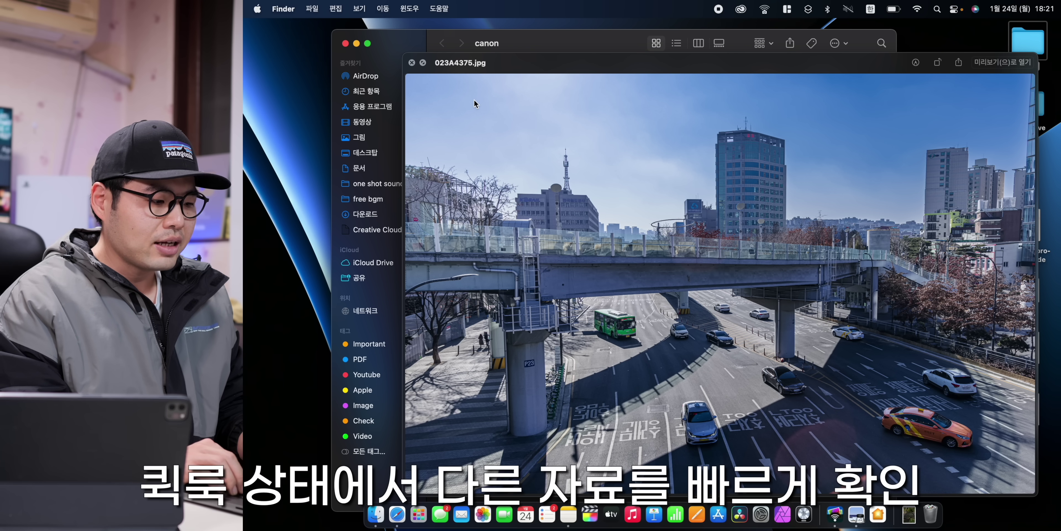
key(Right)
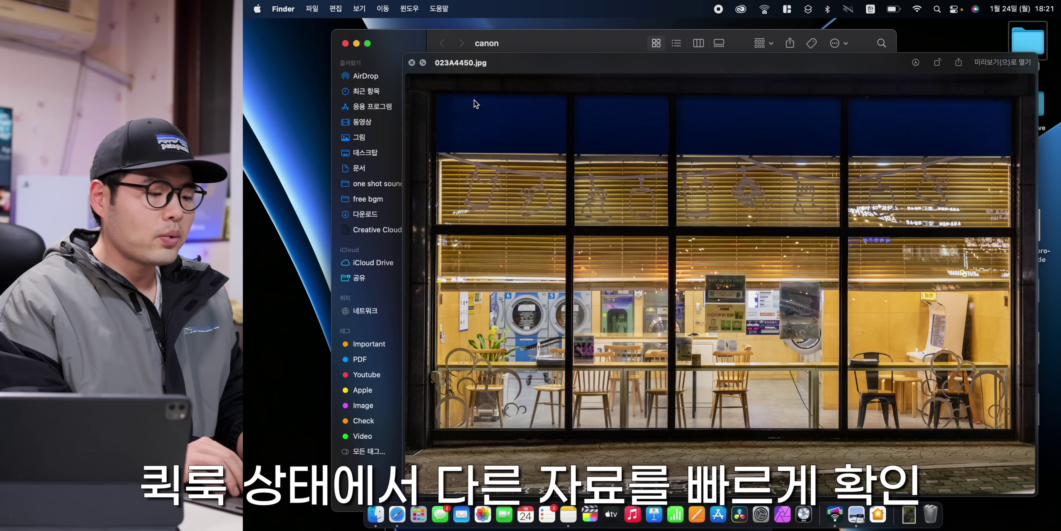
key(Right)
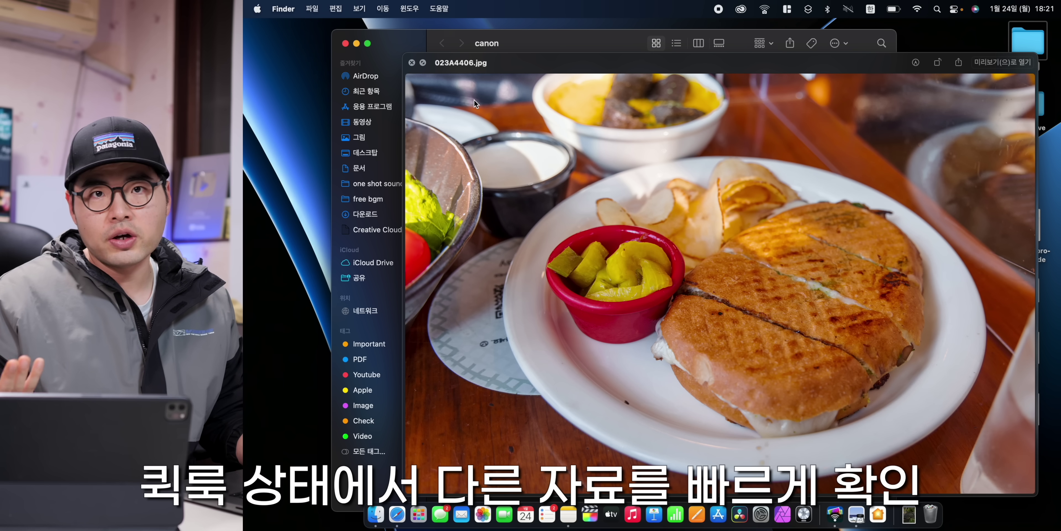
Open 023A4406.jpg in Preview from Quick Look, view the image-opening preferences, and quit Preview.
drag(780, 64, 757, 64)
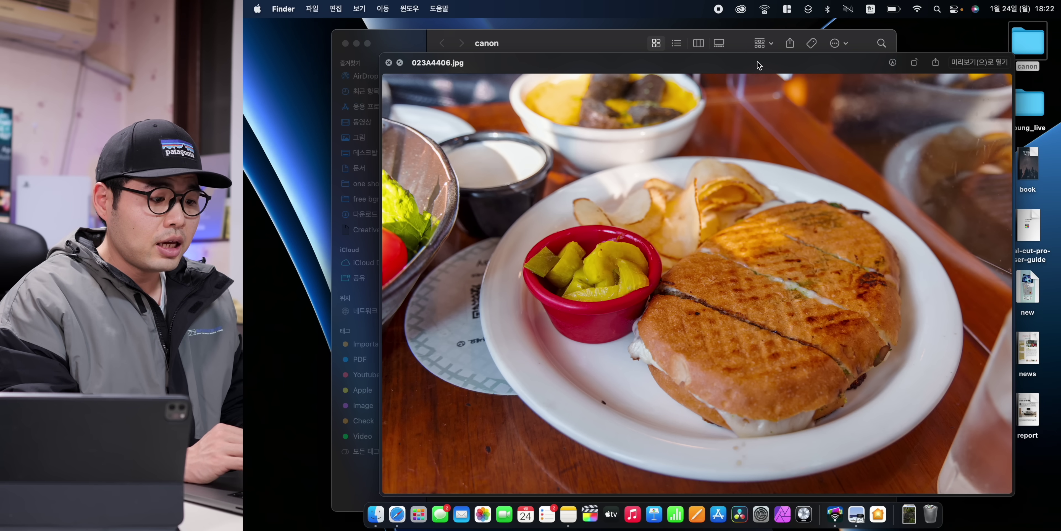
click(971, 63)
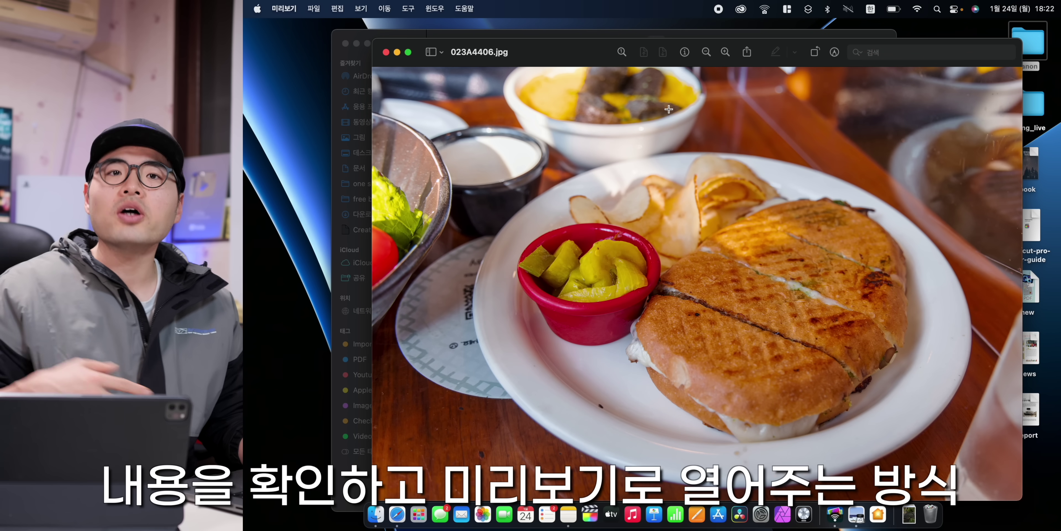
key(super+comma)
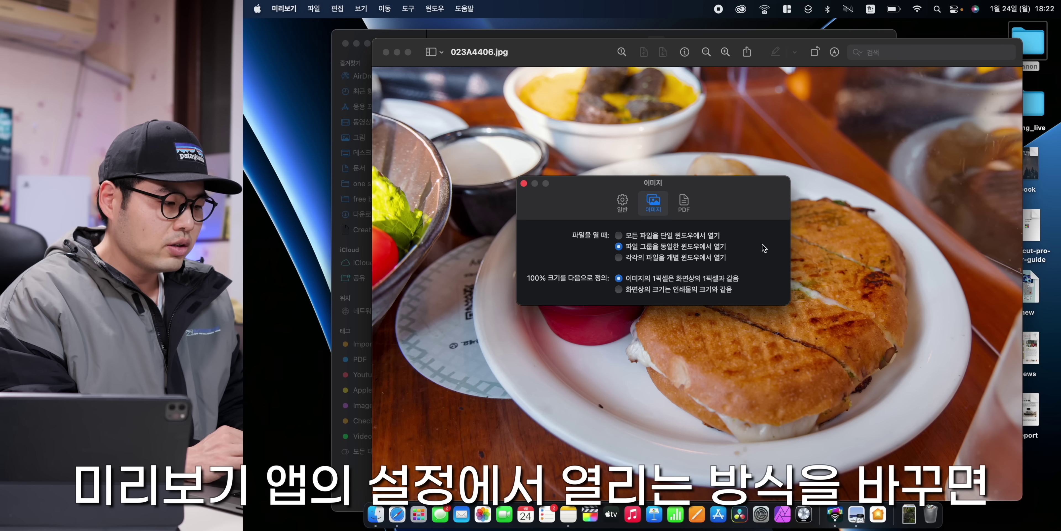
key(super+q)
Select the first two rows of photos in the canon folder and open them together in Preview.
drag(863, 91, 464, 183)
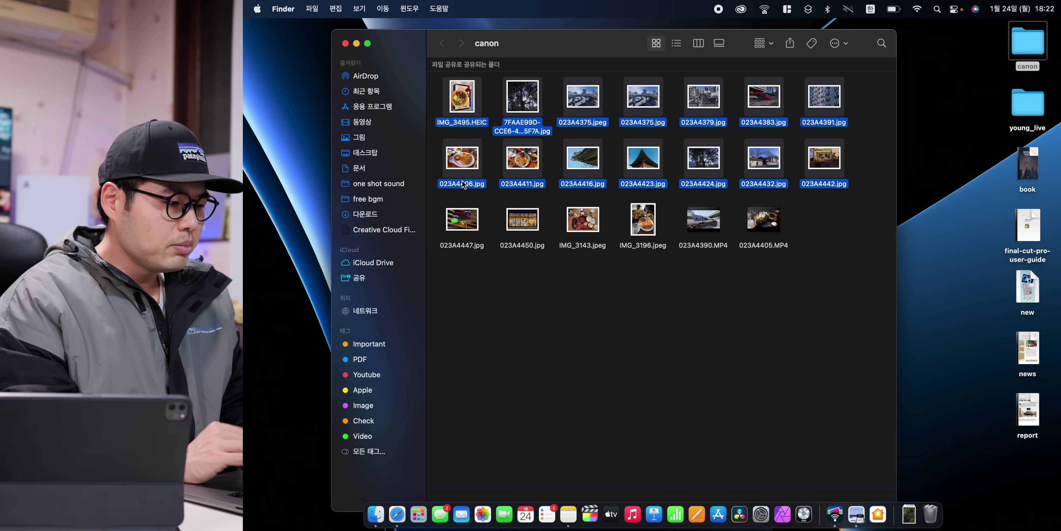
double_click(524, 165)
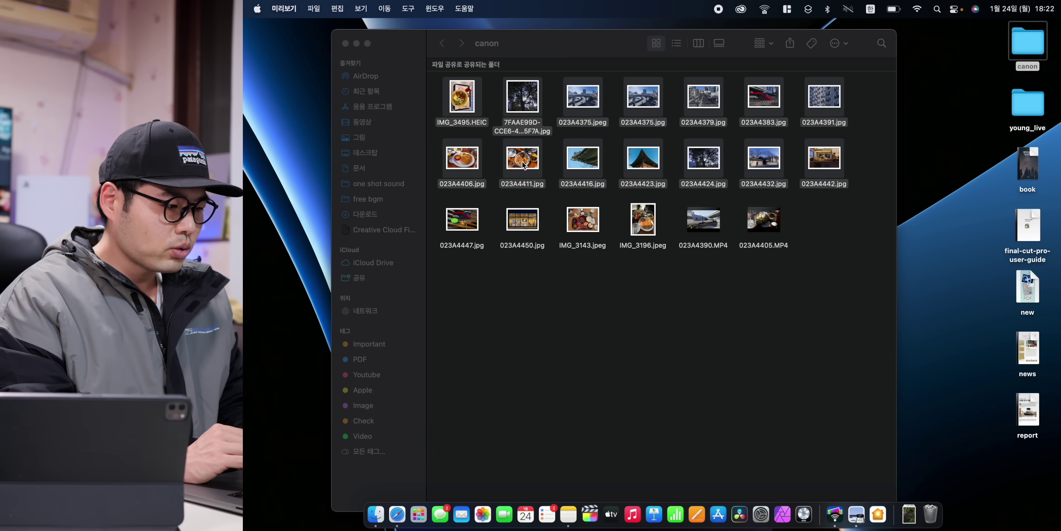
Browse down and back up through the photos opened together, using the thumbnail list.
scroll(285, 247, down, 10)
scroll(284, 248, up, 5)
key(Down)
key(Down)
key(Down)
key(Down)
key(Down)
key(Down)
key(Down)
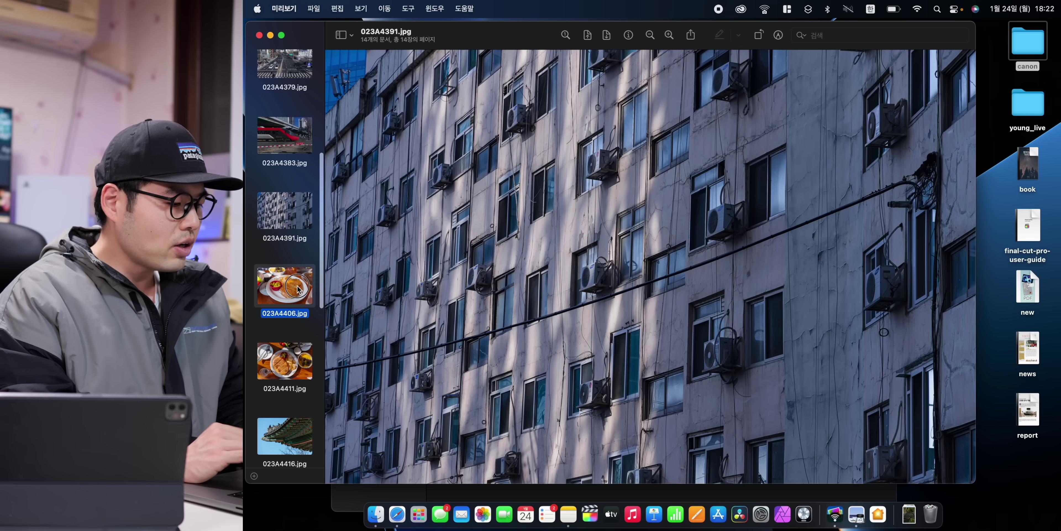
key(Up)
key(Up)
key(Up)
key(Up)
key(Up)
key(Up)
key(Up)
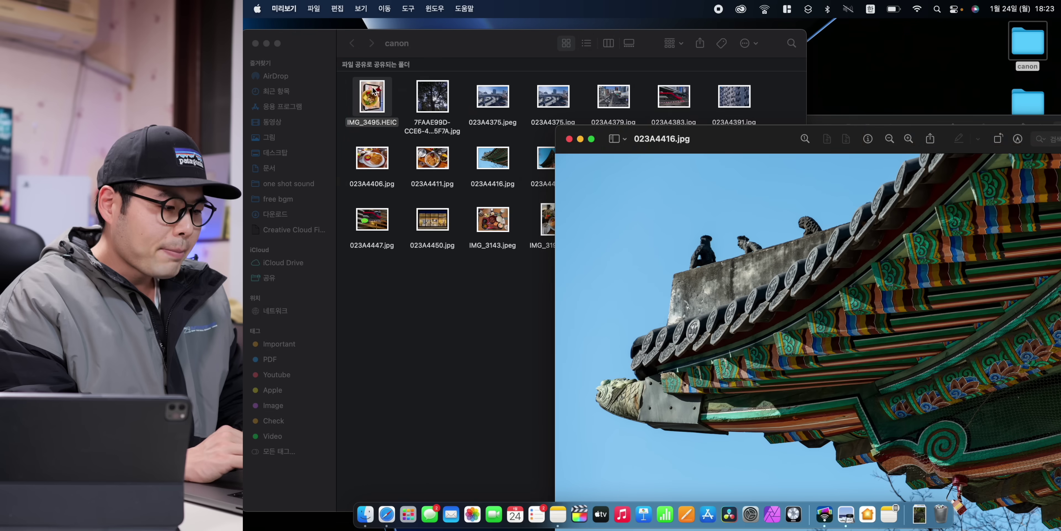
Open IMG_3495.HEIC from the canon folder and arrange the 023A4416.jpg and IMG_3143.jpeg windows beside it.
double_click(373, 91)
drag(779, 148, 518, 242)
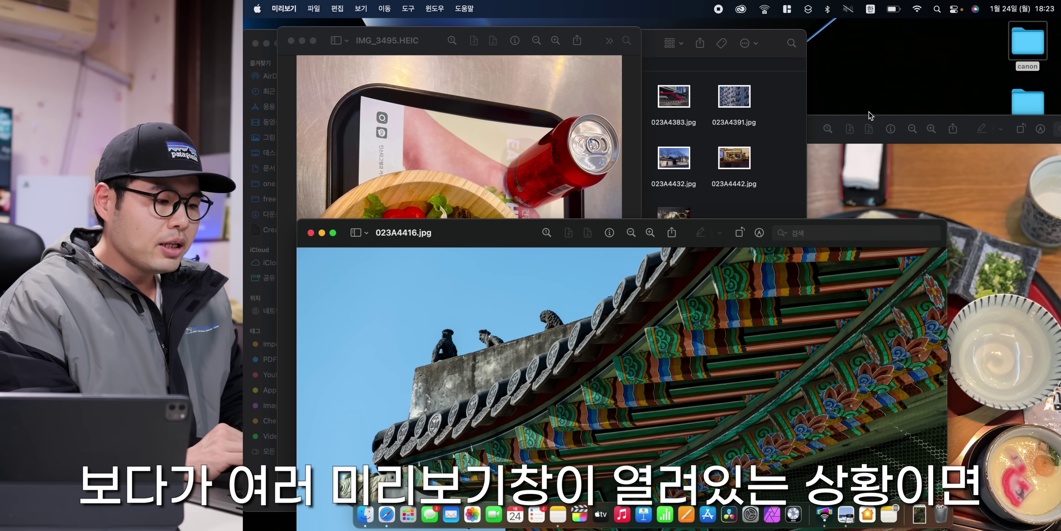
drag(868, 119, 761, 121)
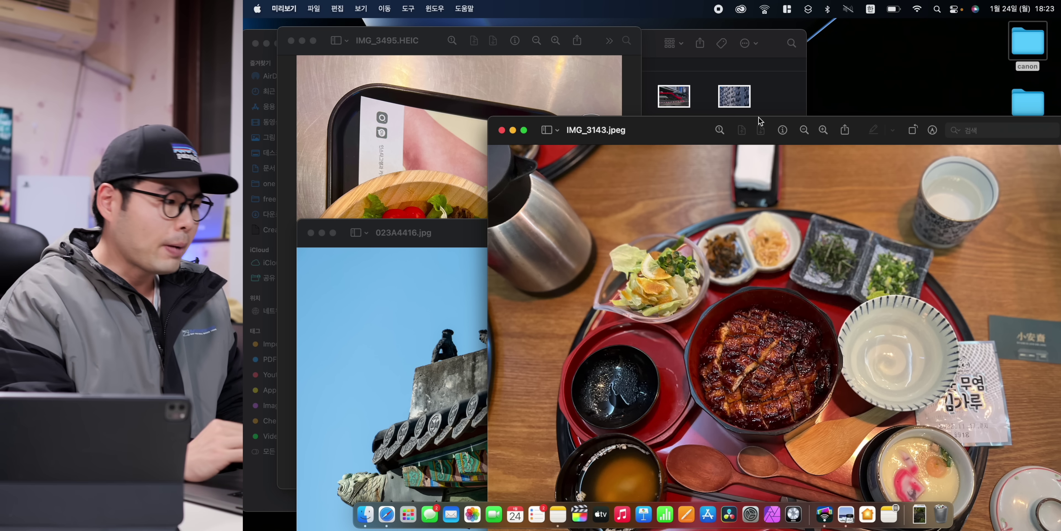
Merge all open Preview windows into tabs of one window and view IMG_3495.HEIC, 023A4416.jpg and IMG_3143.jpeg in turn.
click(435, 8)
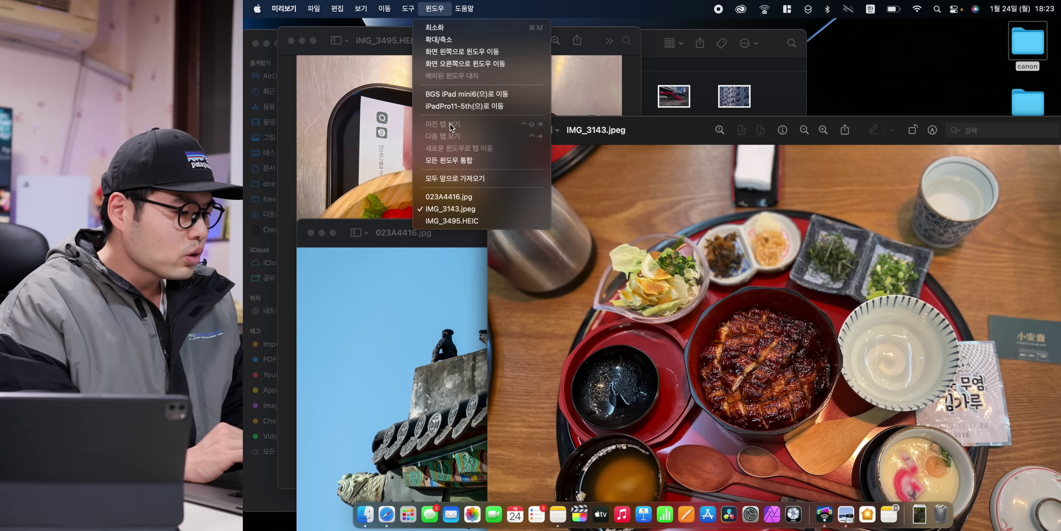
click(451, 160)
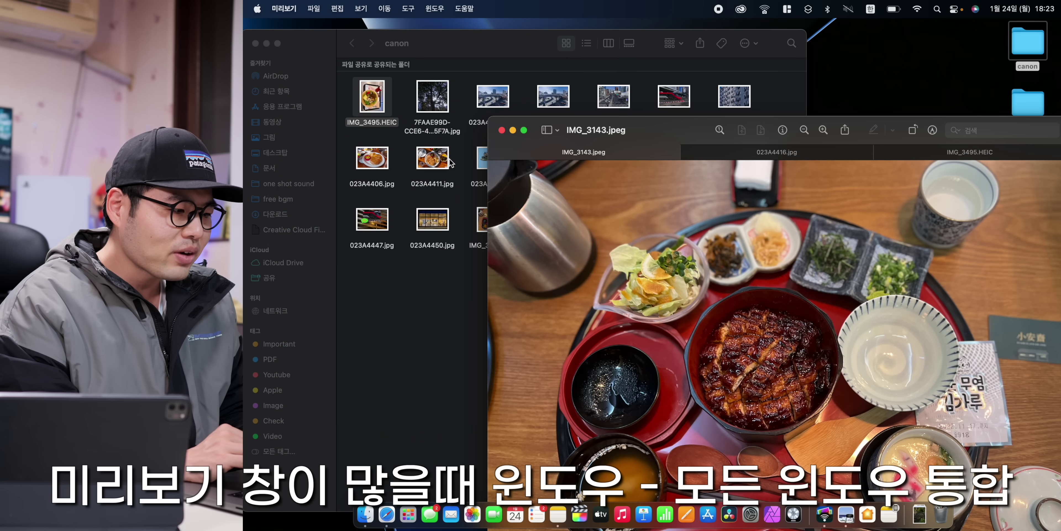
click(662, 134)
click(773, 93)
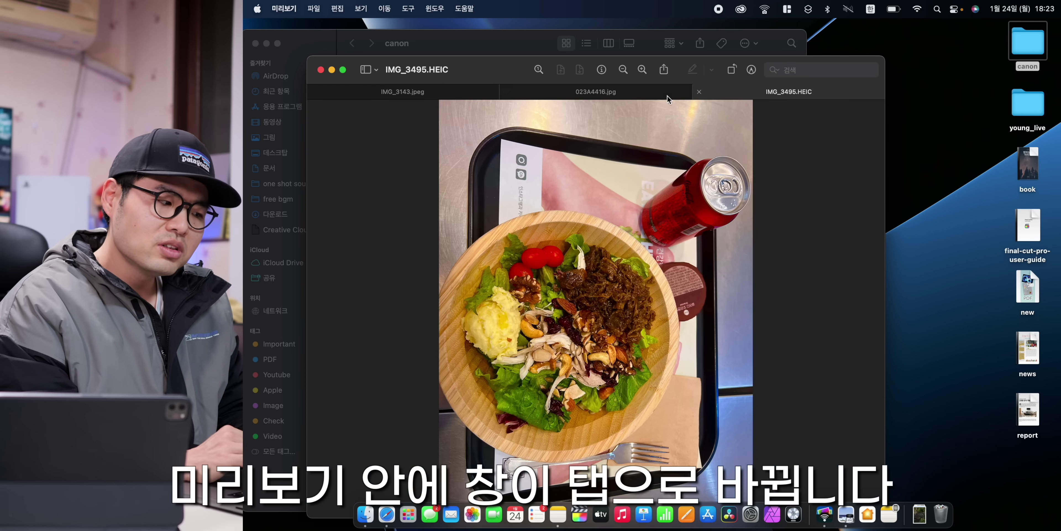
click(653, 93)
click(446, 93)
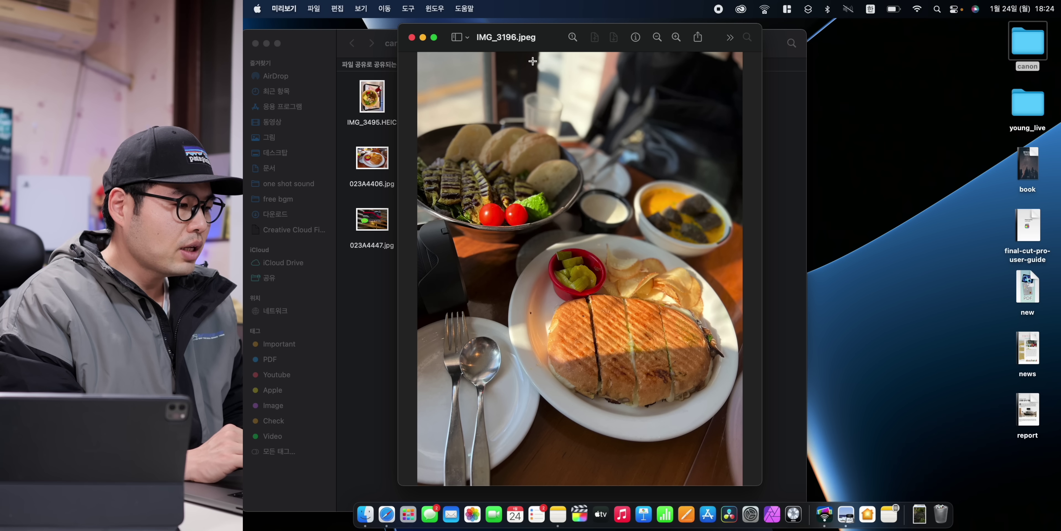
Rename the open image IMG_3196.jpeg to foodphoto from its window title.
click(517, 37)
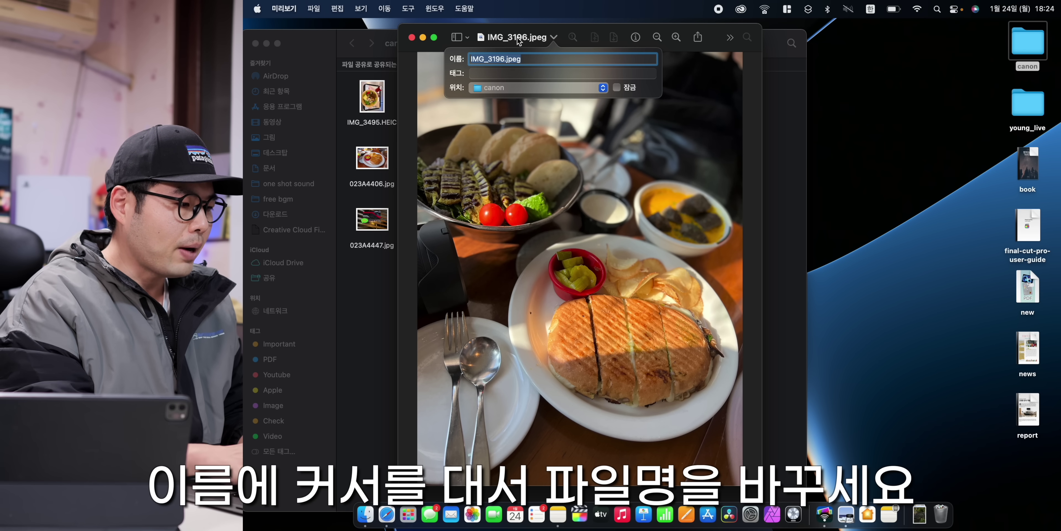
text(foodphoto)
key(Return)
Lock the file foodphoto.jpeg and reopen it from the canon folder.
click(529, 38)
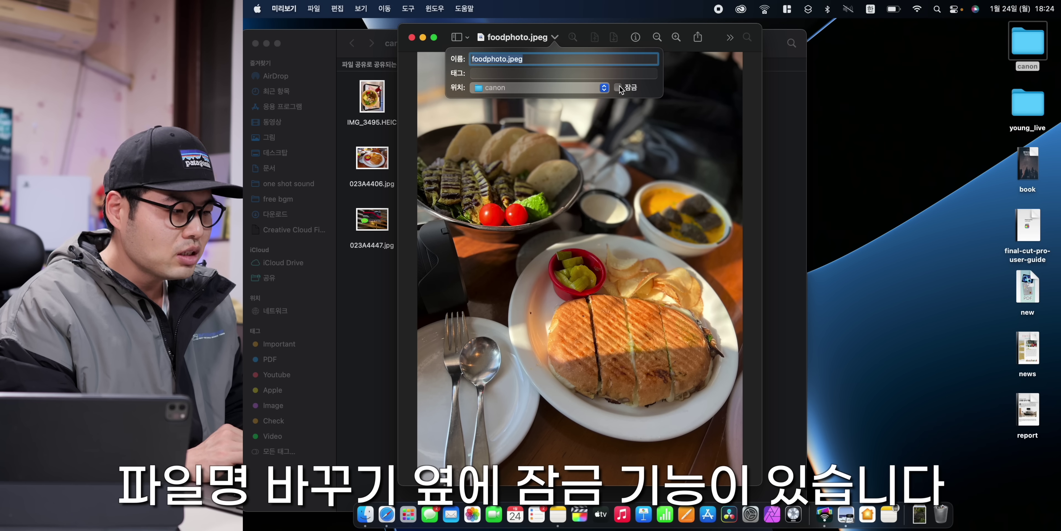
click(618, 87)
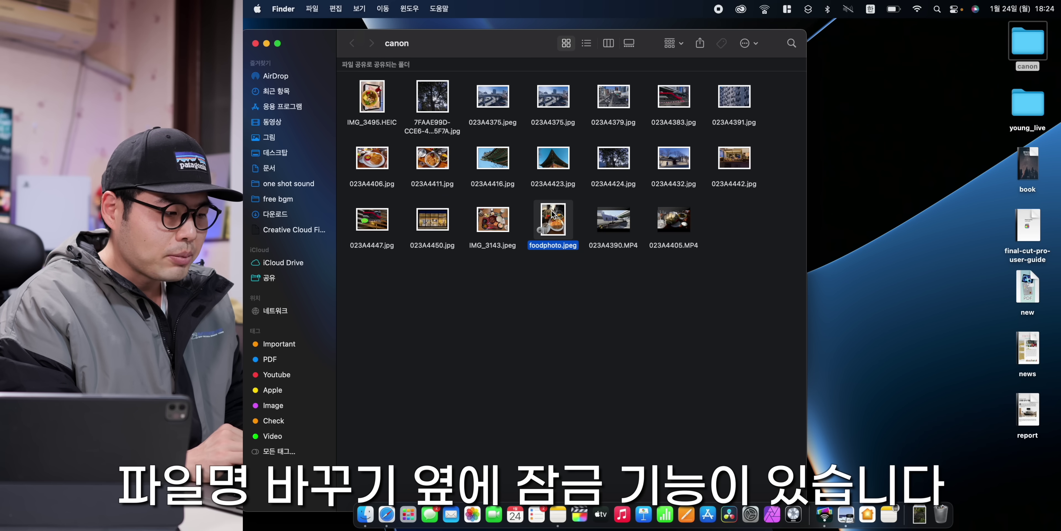
double_click(553, 219)
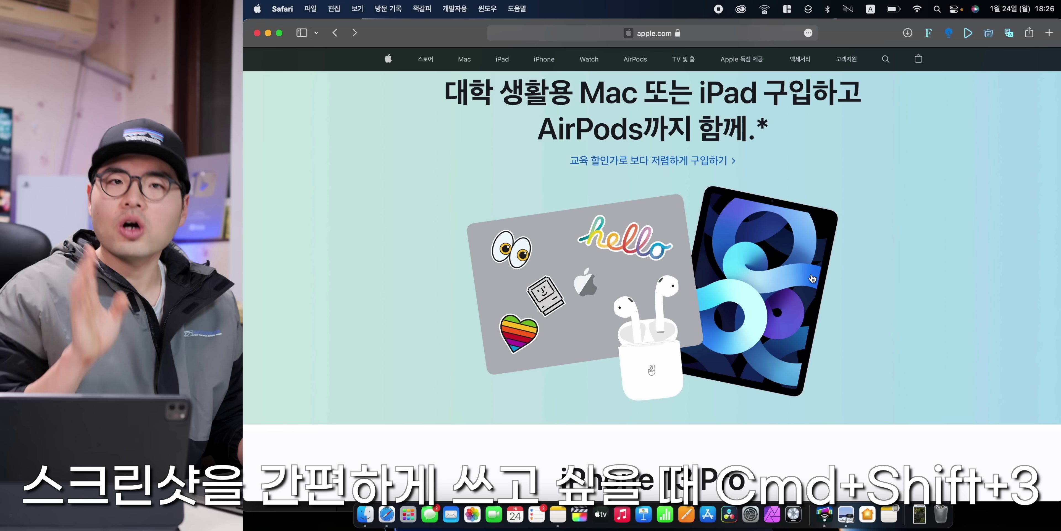
Take a screenshot of the entire screen showing the Apple home page.
key(super+shift+3)
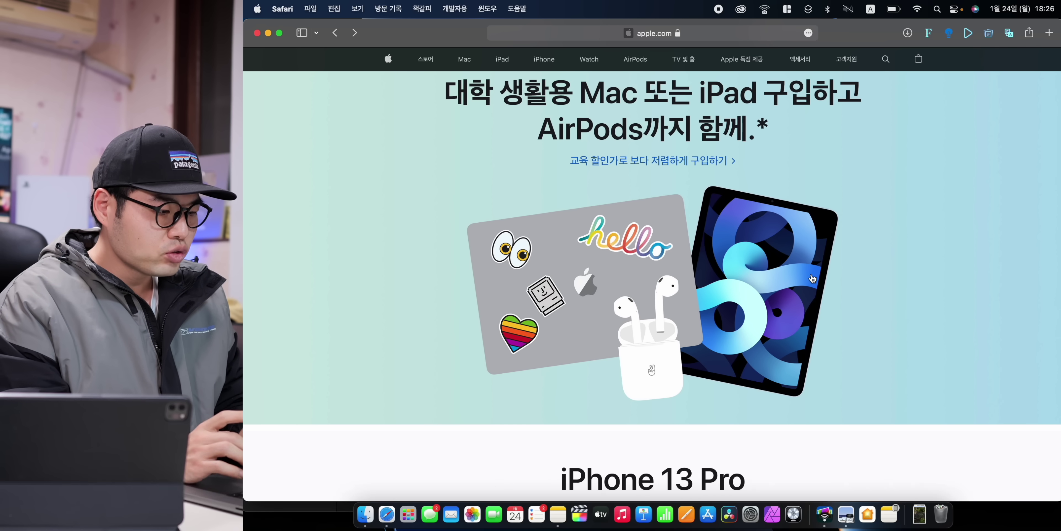
click(1021, 500)
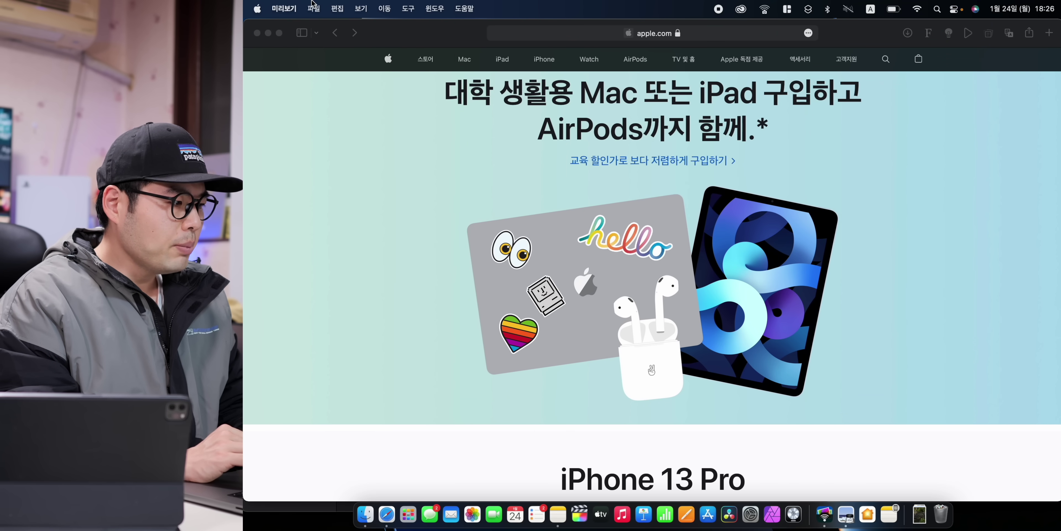
Capture a selected area around the MacBook and iPad banner with Preview's screenshot function and move the capture's window over the page.
click(312, 9)
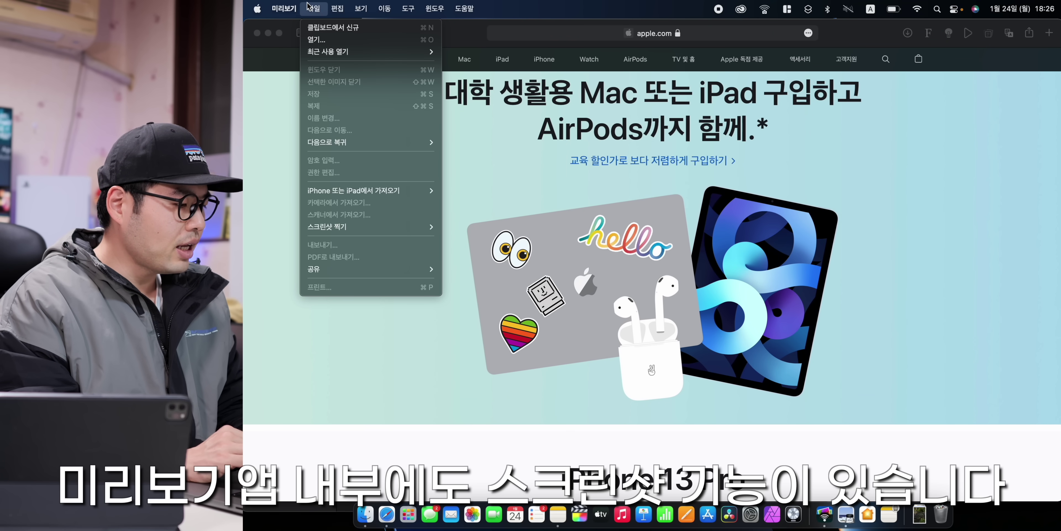
mouse_move(353, 232)
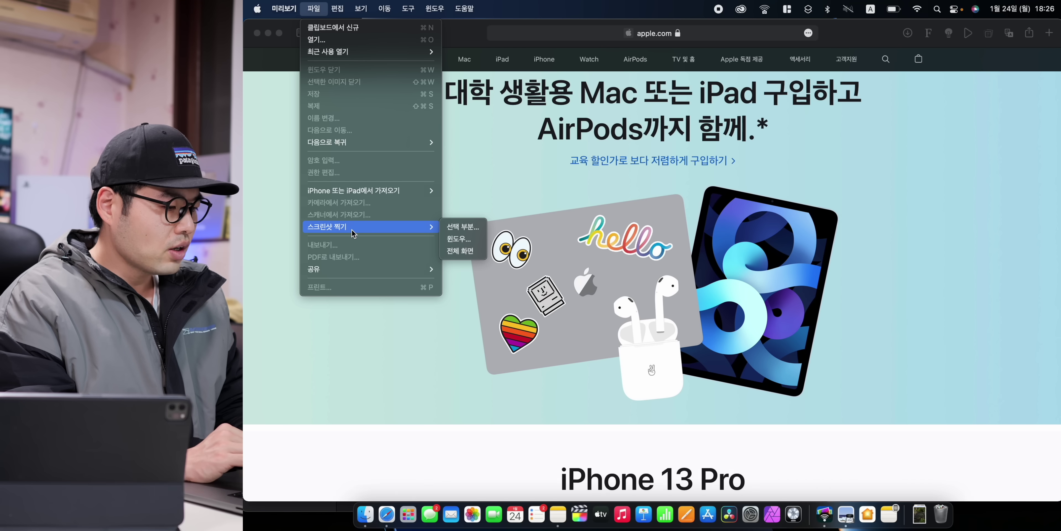
click(450, 230)
drag(340, 166, 926, 424)
drag(388, 35, 509, 124)
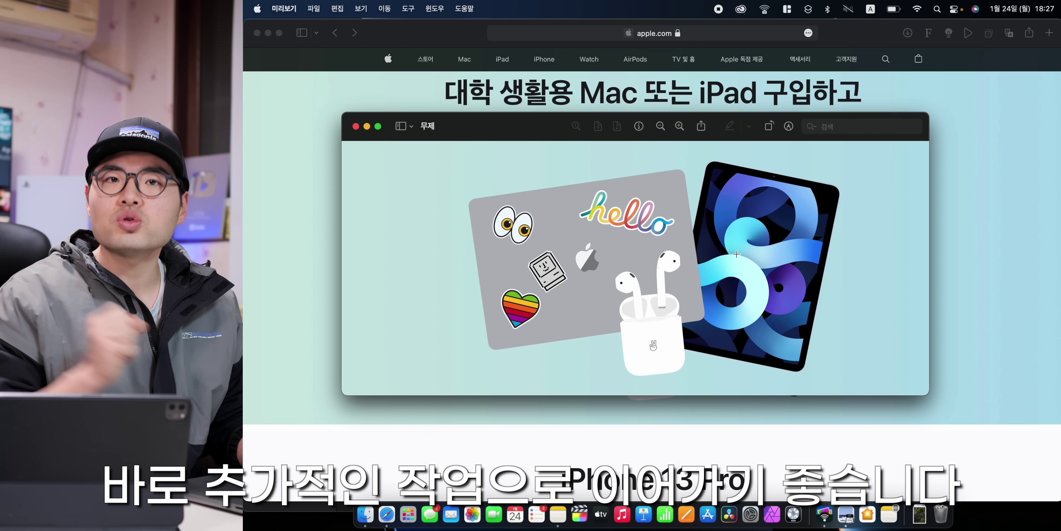
Save the captured image to the Desktop as photo in JPEG format at the highest quality.
click(314, 8)
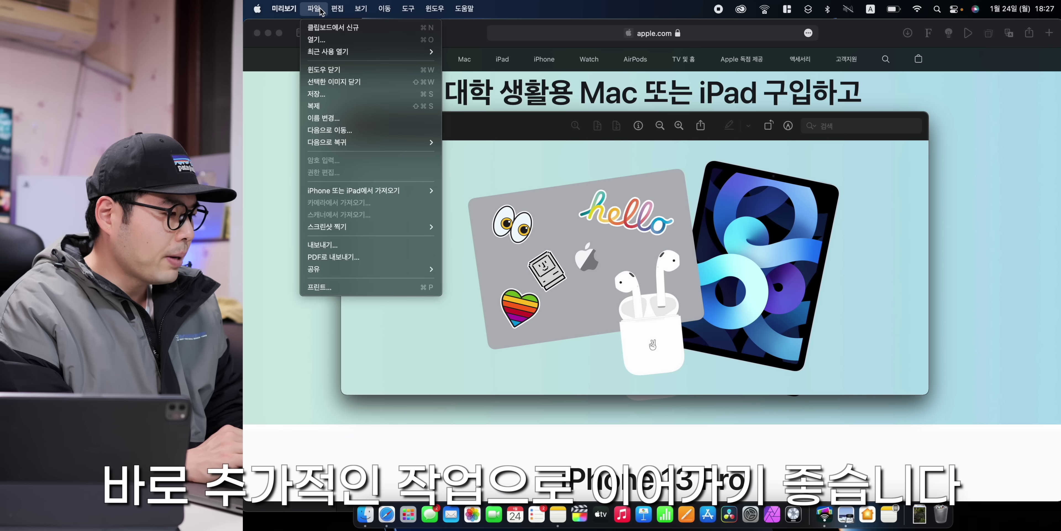
click(340, 100)
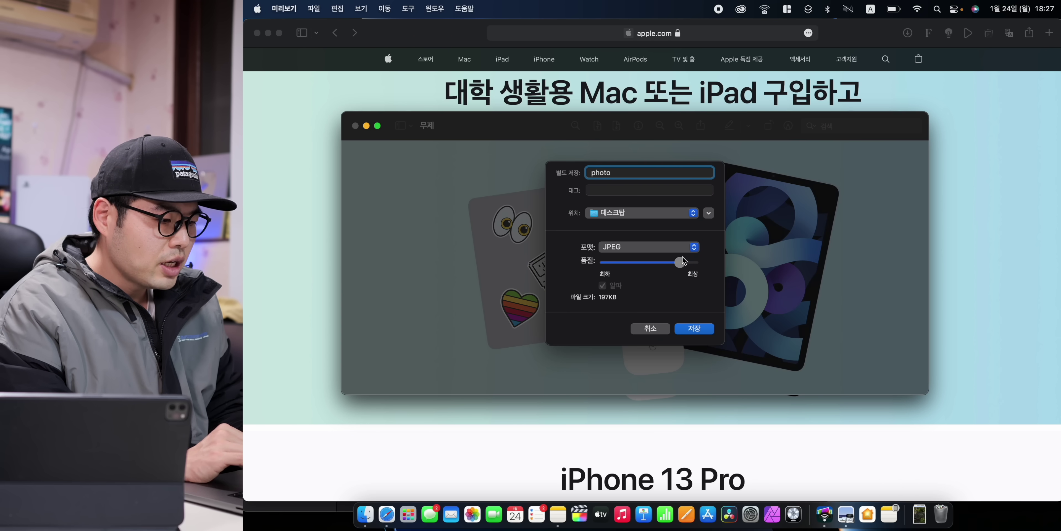
click(683, 255)
drag(682, 259, 716, 259)
click(690, 247)
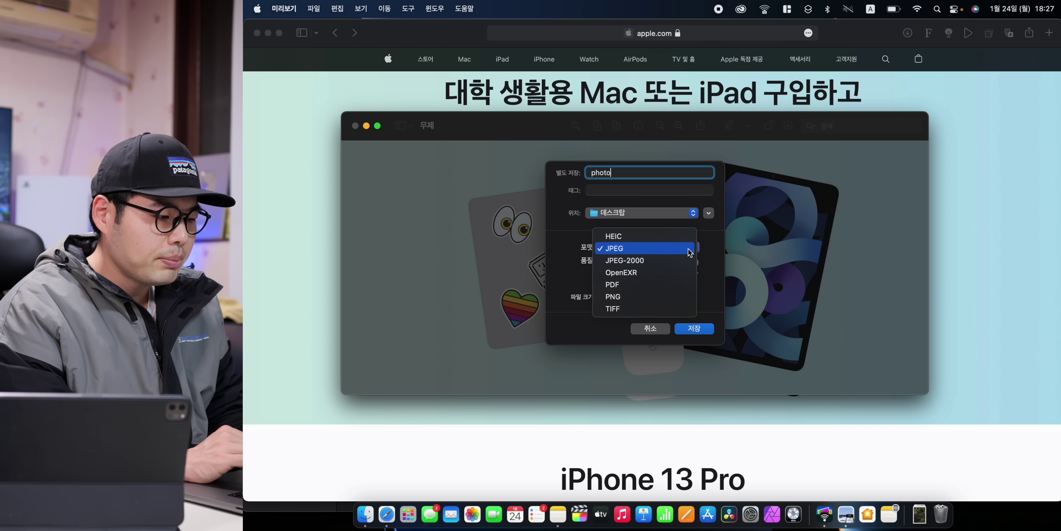
click(713, 269)
click(705, 328)
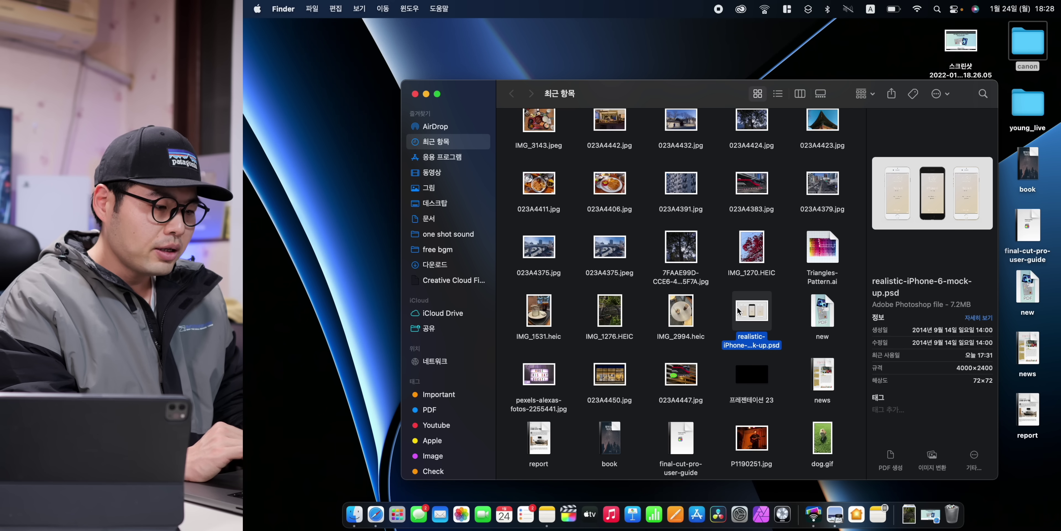
Open realistic-iPhone-6-mock-up.psd from Recents in Preview and shift its window slightly.
right_click(738, 311)
mouse_move(865, 263)
click(927, 280)
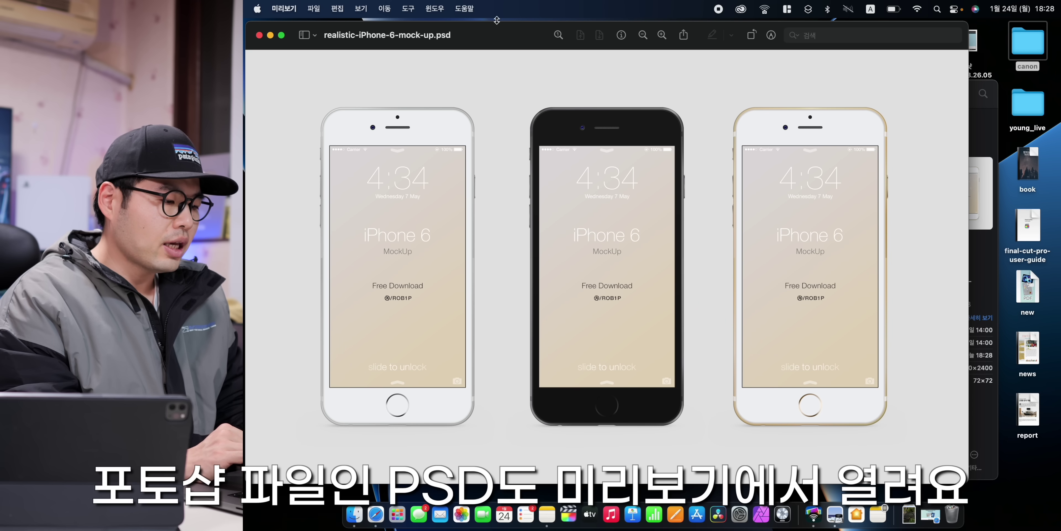
drag(497, 16, 515, 29)
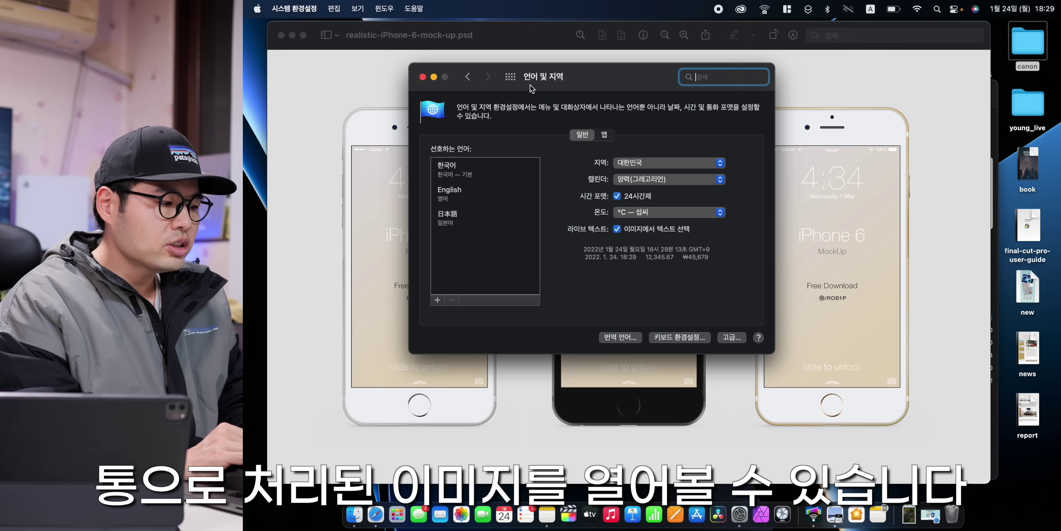
Search Google for the recognized iPhone 6 text in the mock-up image and translate its Free Download text.
drag(581, 74, 635, 101)
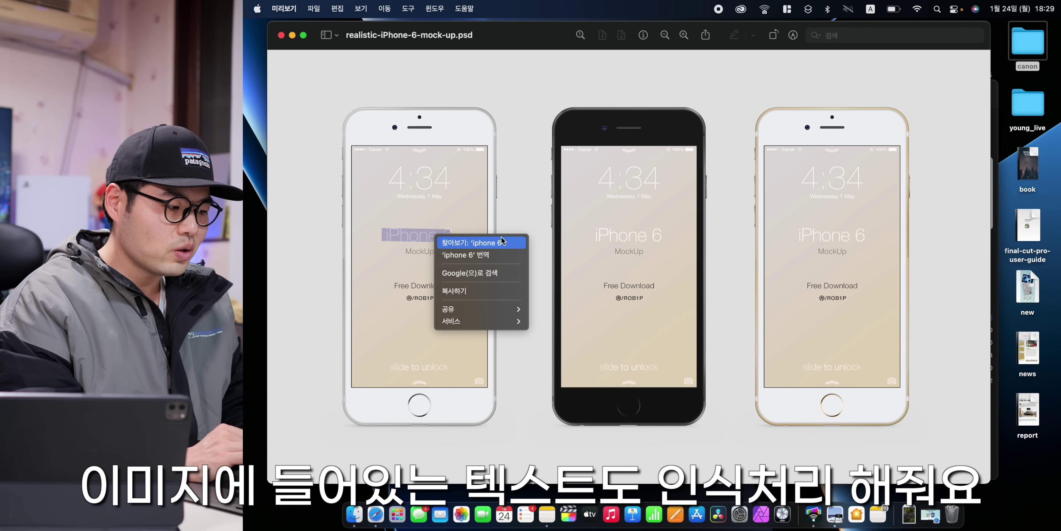
click(493, 272)
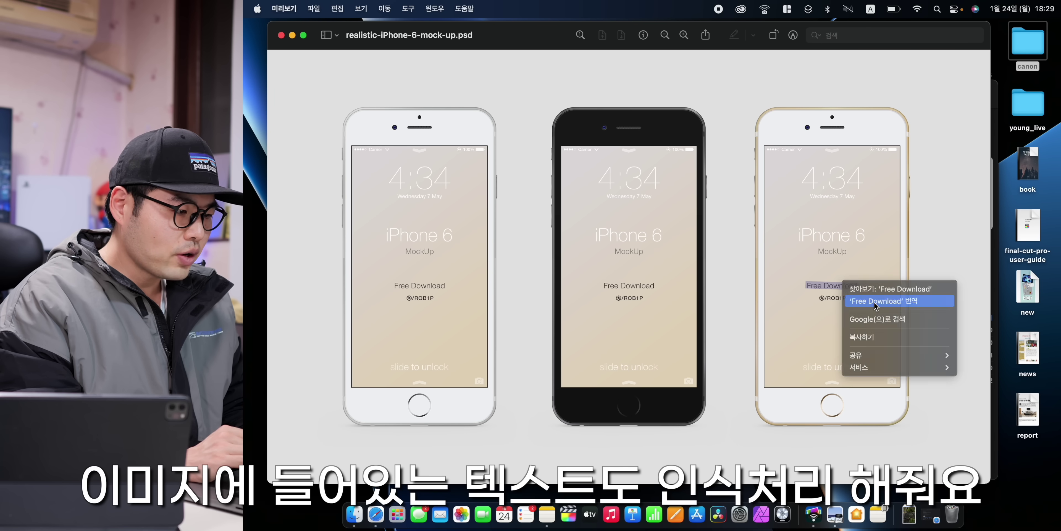
click(874, 303)
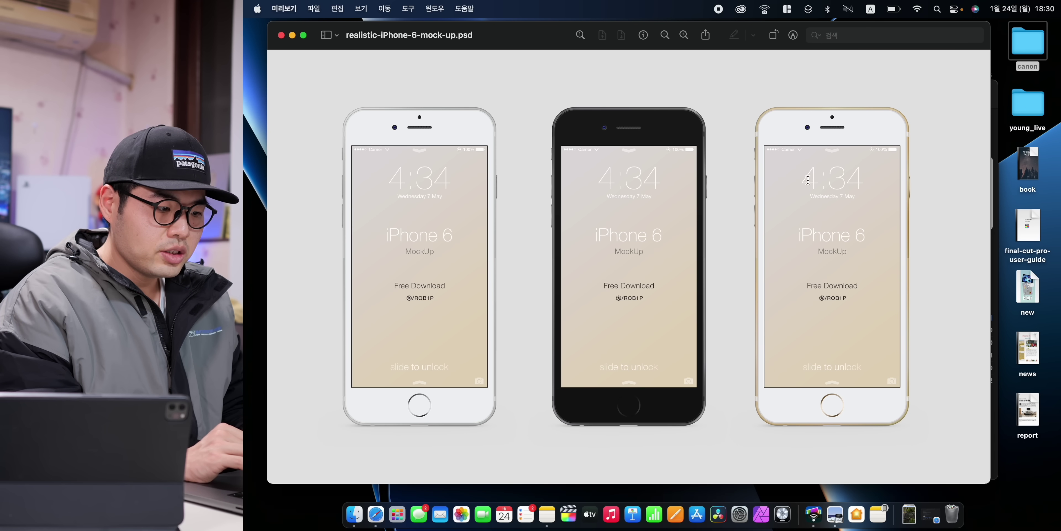
Extract all recognized text from the gold iPhone's screen to the desktop as a text clipping and view its contents.
drag(807, 180, 885, 375)
drag(837, 235, 1016, 466)
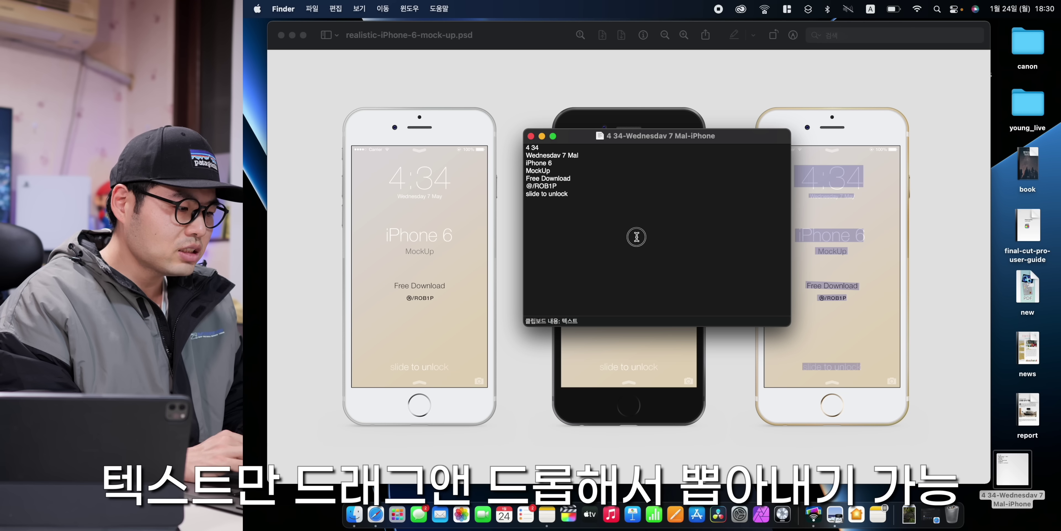
drag(637, 236, 466, 114)
click(673, 223)
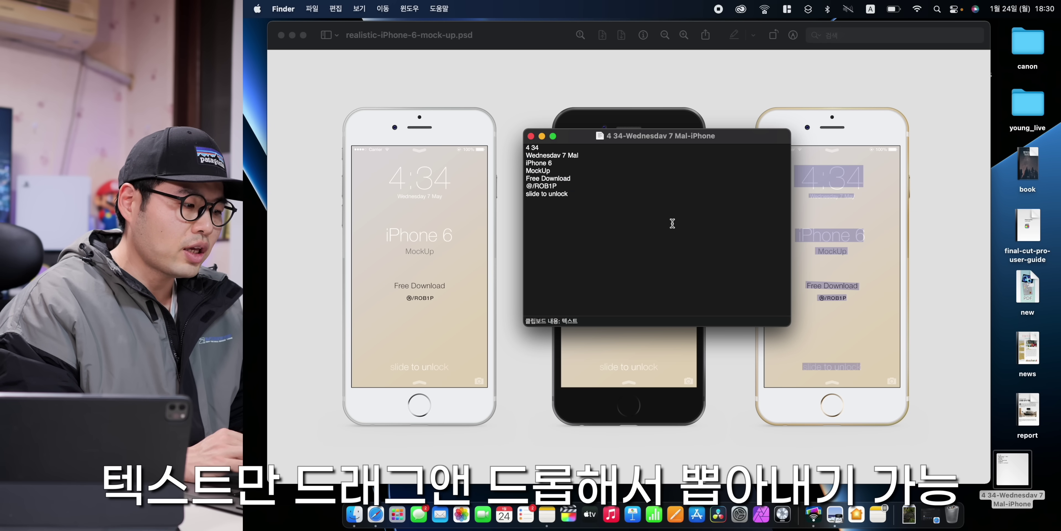
click(542, 111)
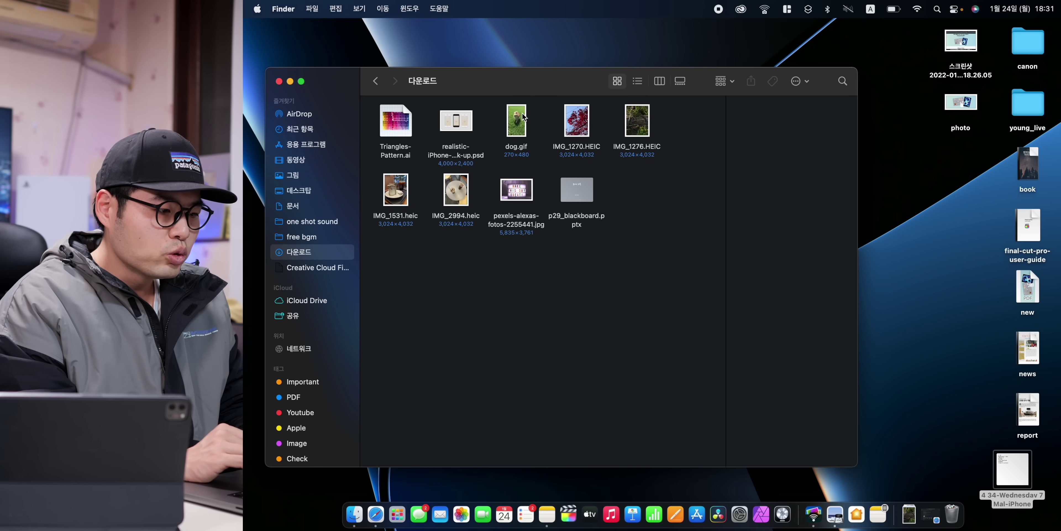
Preview dog.gif from the Downloads folder with Quick Look, then close the preview.
click(522, 117)
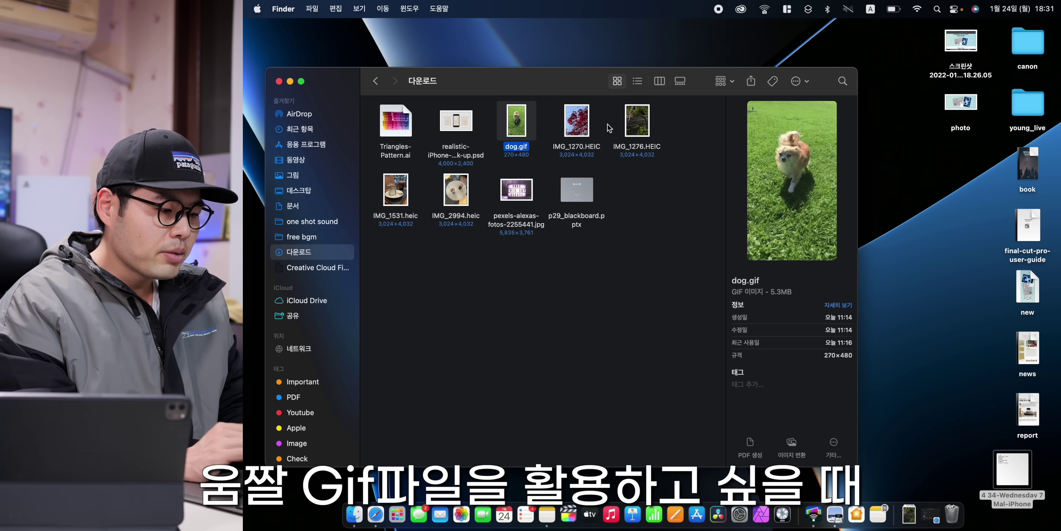
key(space)
drag(696, 216, 585, 145)
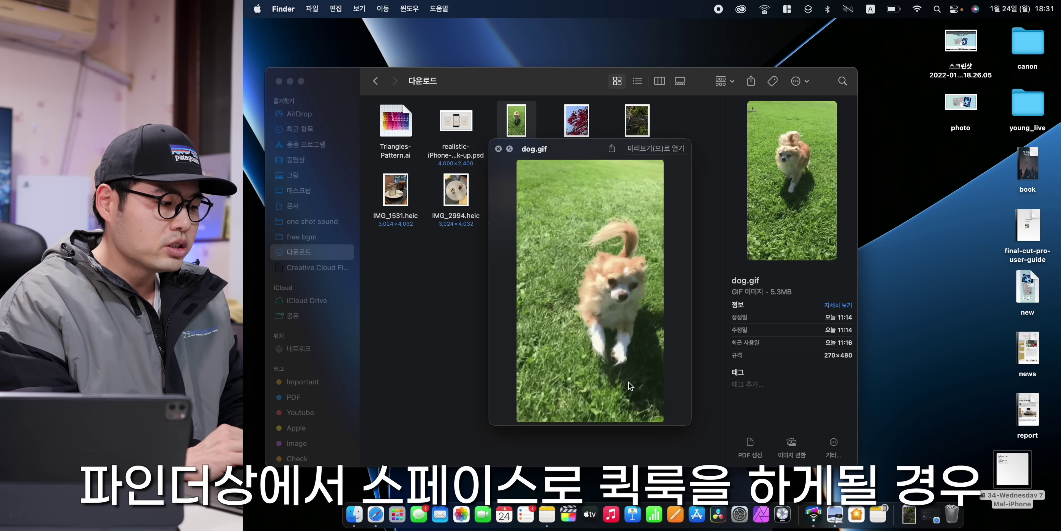
key(space)
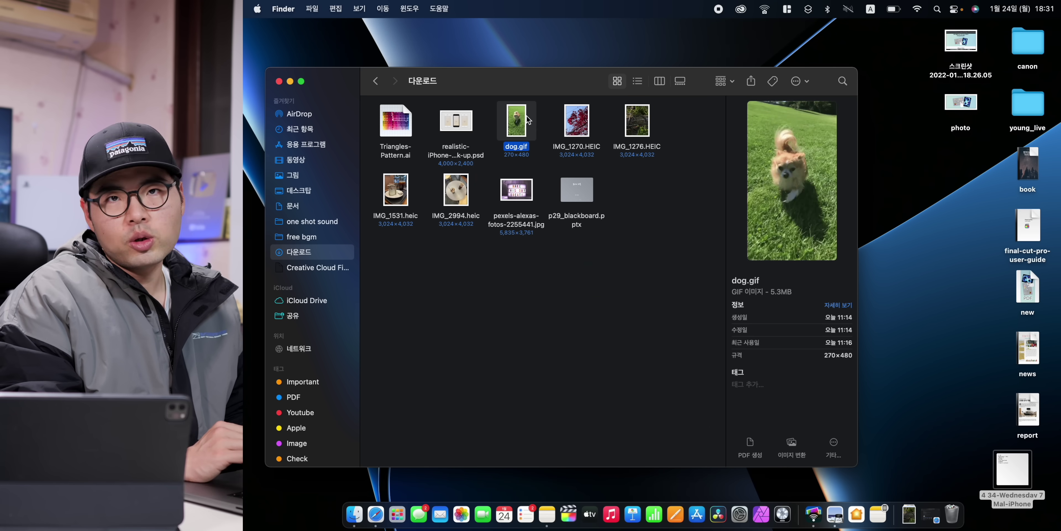
Open dog.gif in Preview, enlarge its window and browse through the frame thumbnails.
double_click(517, 120)
drag(688, 314, 1057, 487)
scroll(306, 287, down, 1)
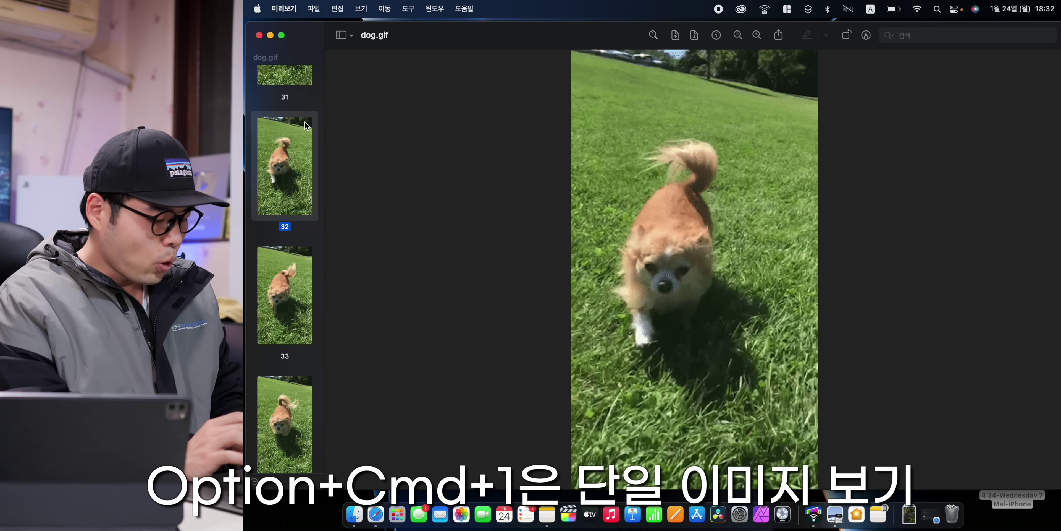
Switch dog.gif between the content-only, thumbnail and file name list views, ending with the contact sheet view.
key(alt+super+1)
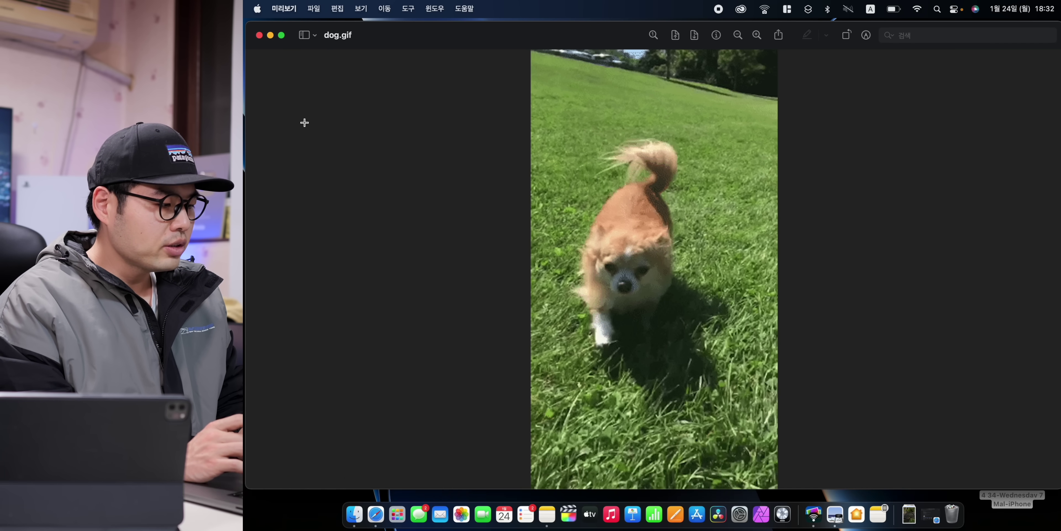
key(alt+super+2)
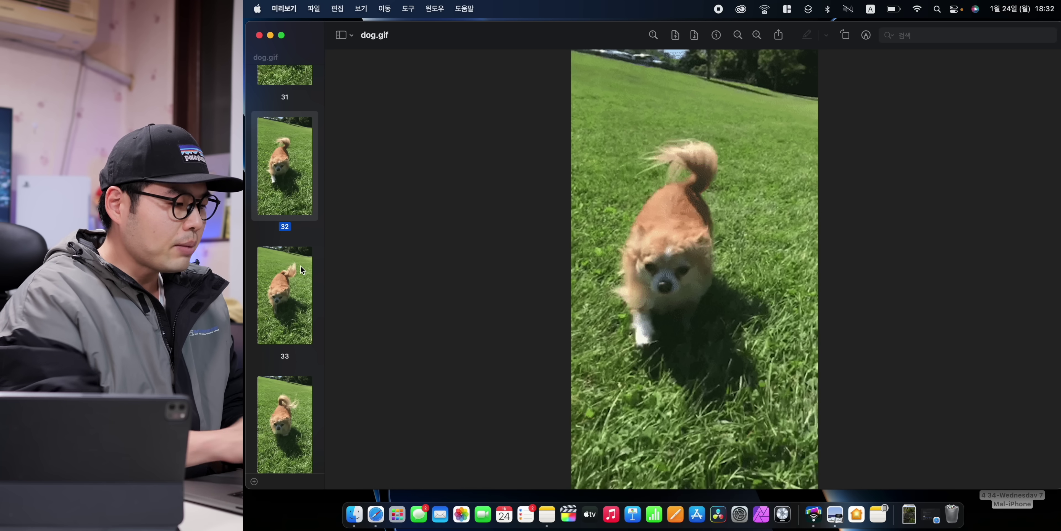
key(alt+super+3)
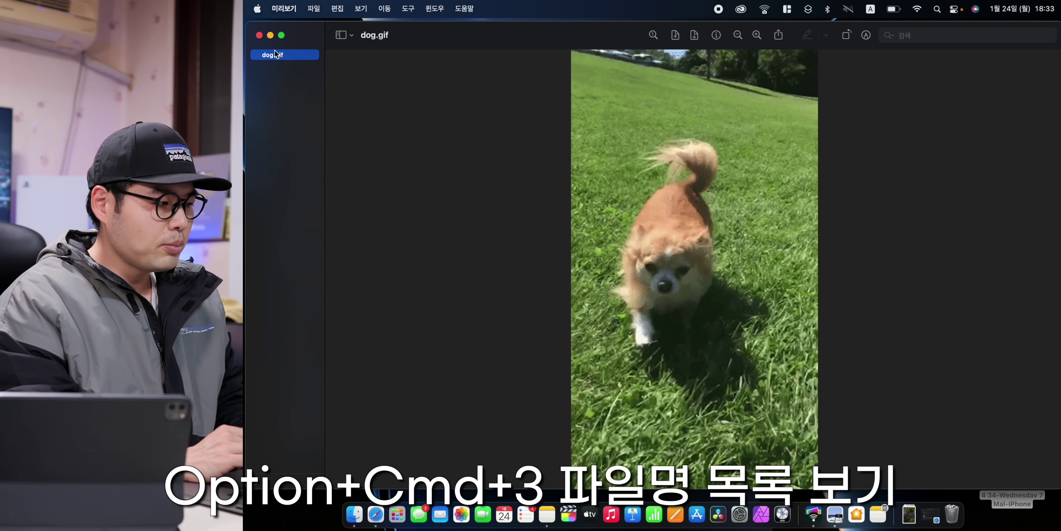
key(alt+super+1)
key(alt+super+6)
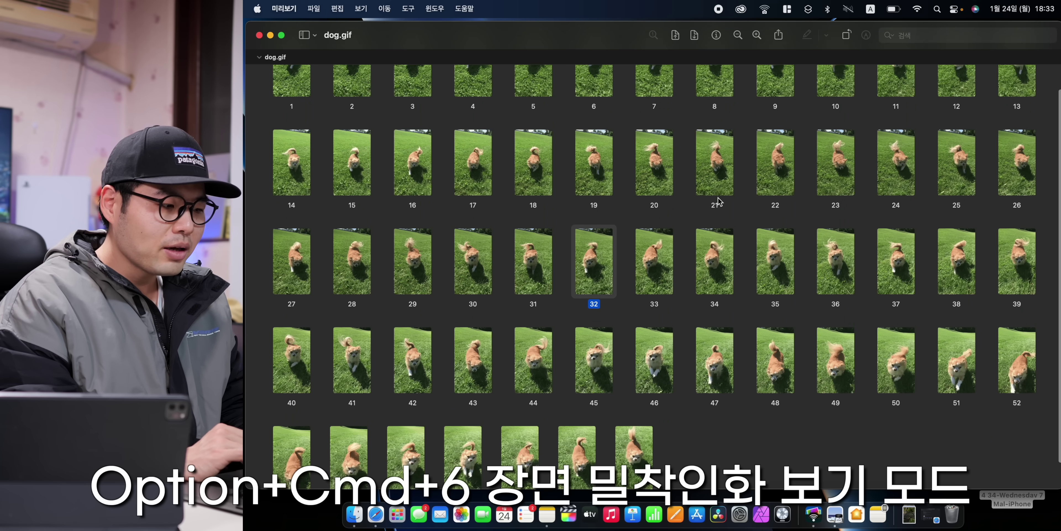
Select frames 23, 31 and 34 of dog.gif and extract them to the desktop as separate TIFF images.
scroll(717, 201, up, 3)
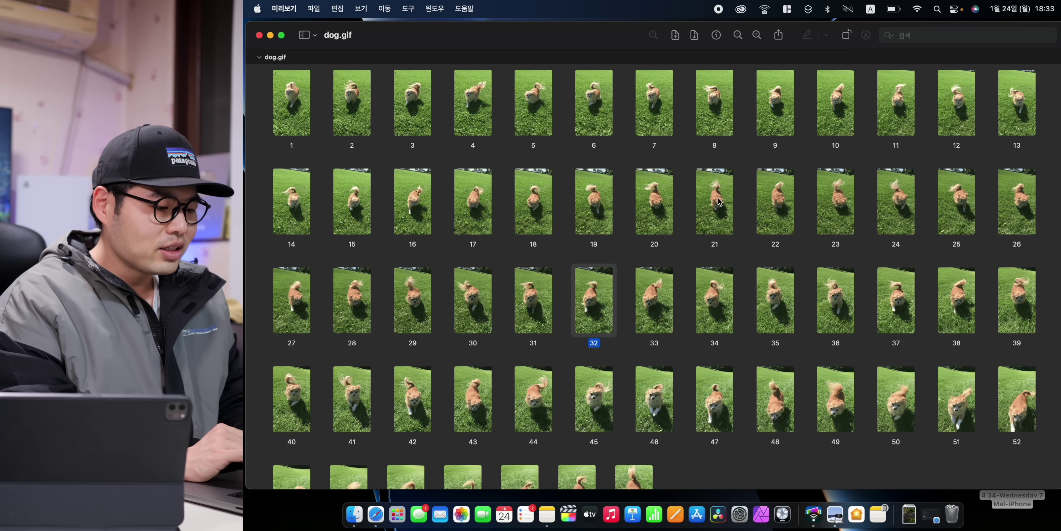
scroll(717, 201, down, 5)
scroll(719, 201, up, 3)
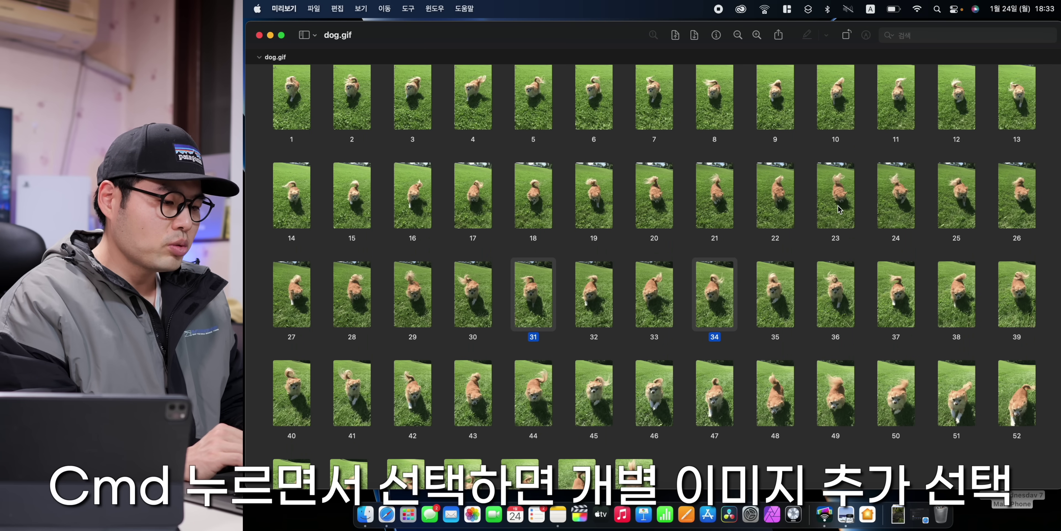
super+click(837, 205)
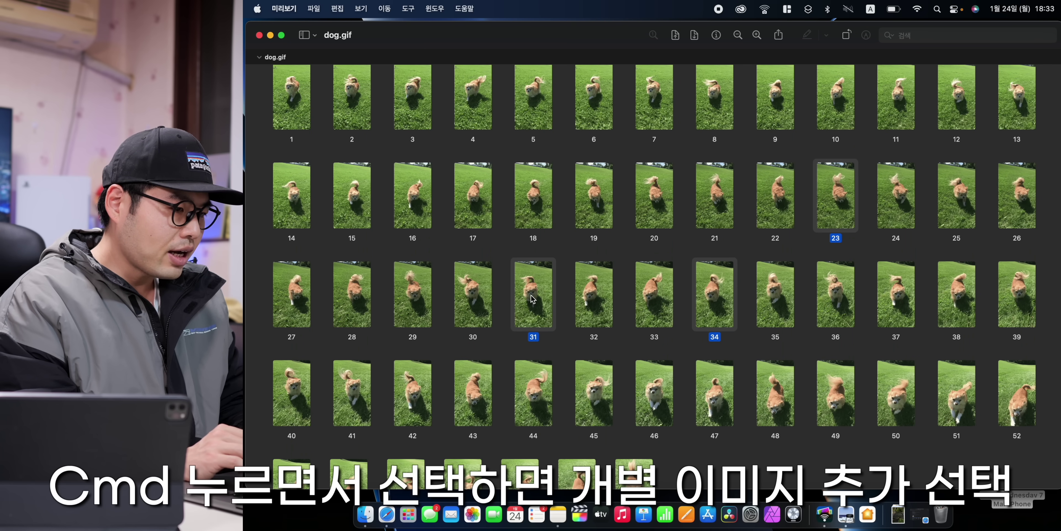
drag(533, 299, 288, 518)
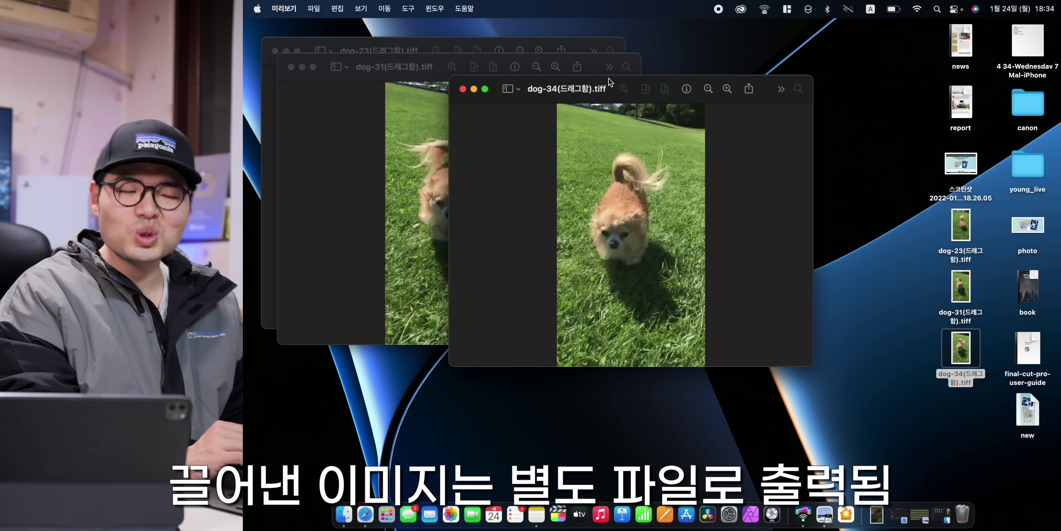
click(290, 67)
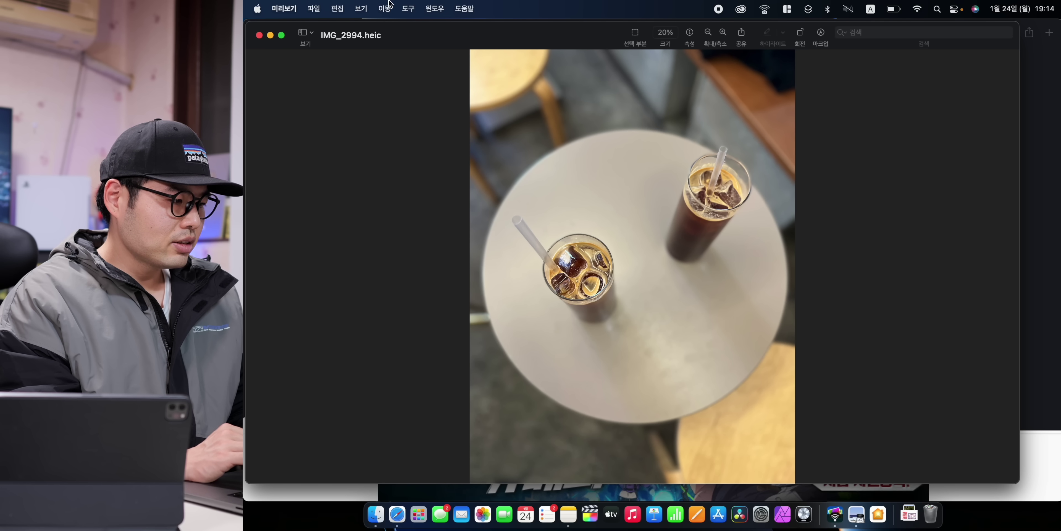
Flip the coffee photo IMG_2994.heic horizontally.
click(408, 9)
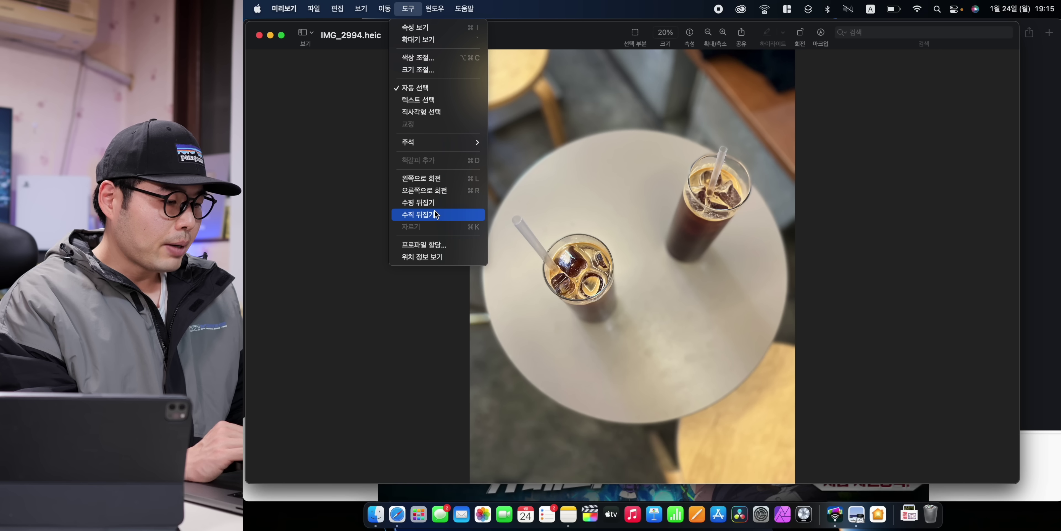
click(443, 202)
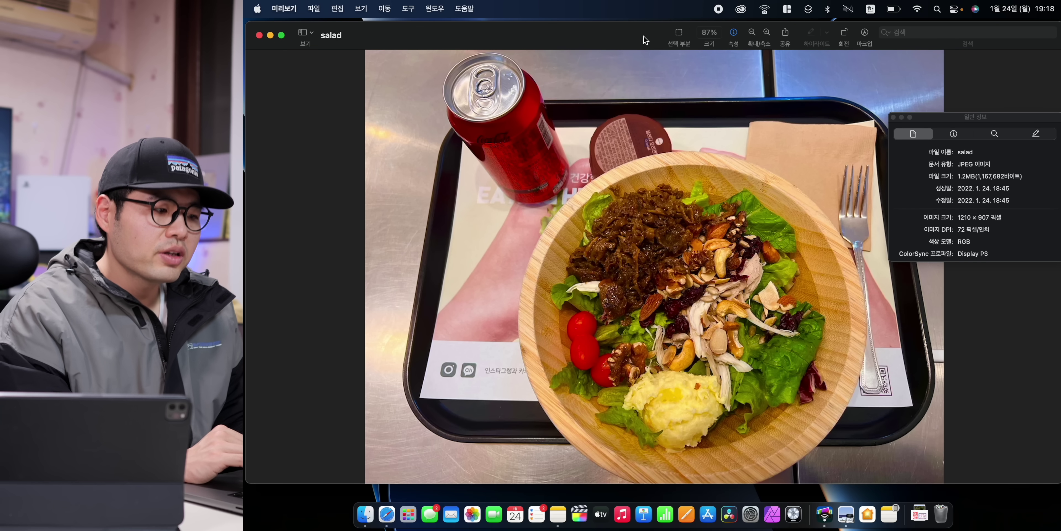
Rotate the salad image to the left, then rotate it to the right.
click(845, 34)
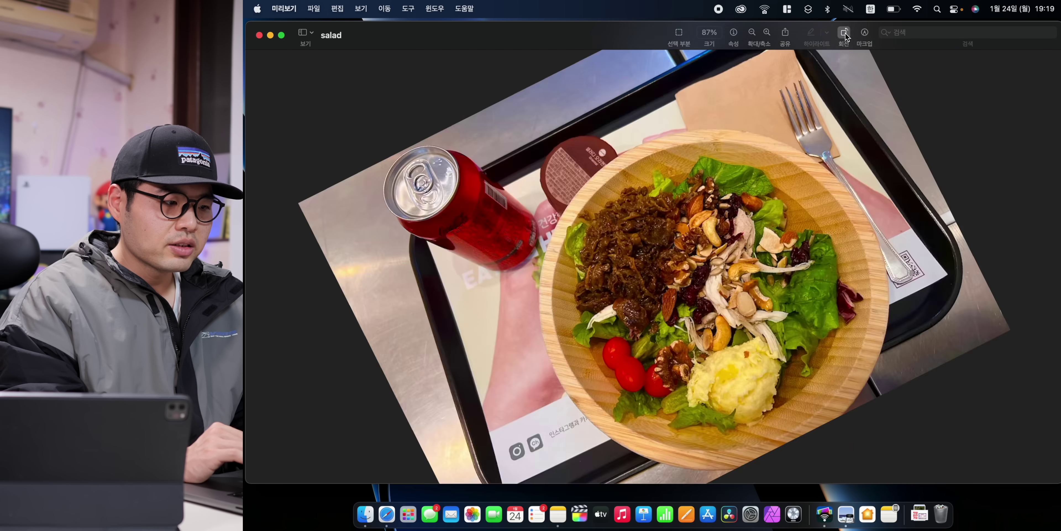
key(alt)
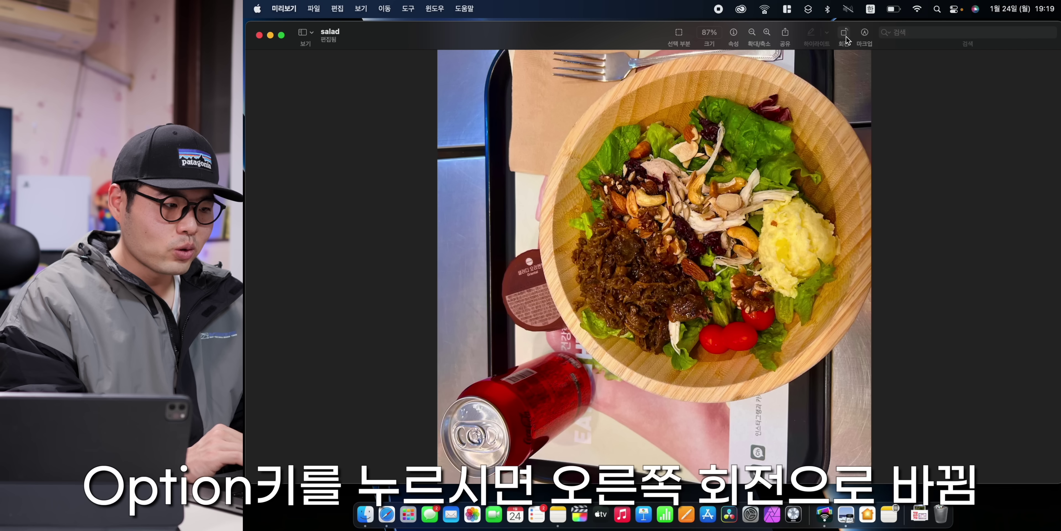
alt+click(846, 34)
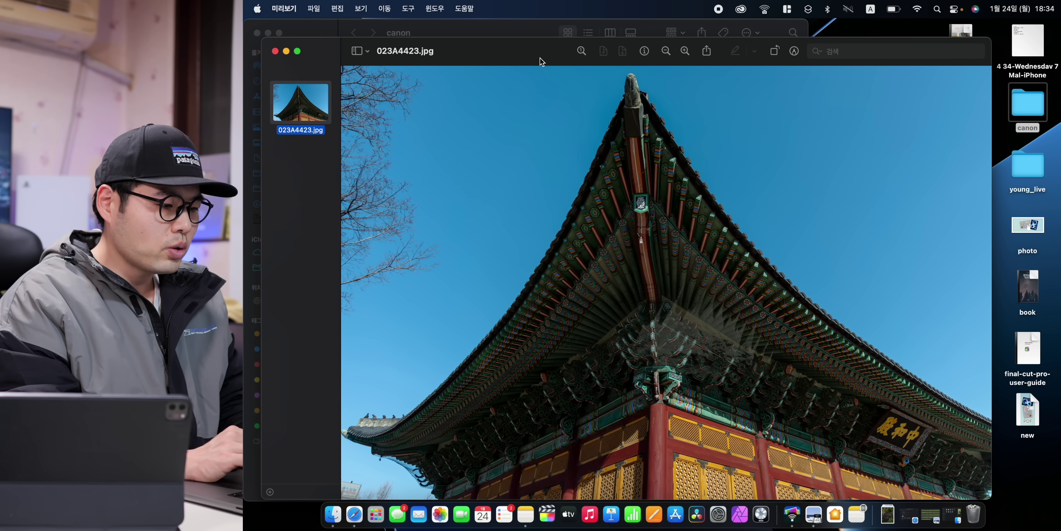
Reposition the 023A4423.jpg window and open the image inspector to check its general file information and image size.
drag(541, 61, 534, 43)
click(257, 34)
key(super+i)
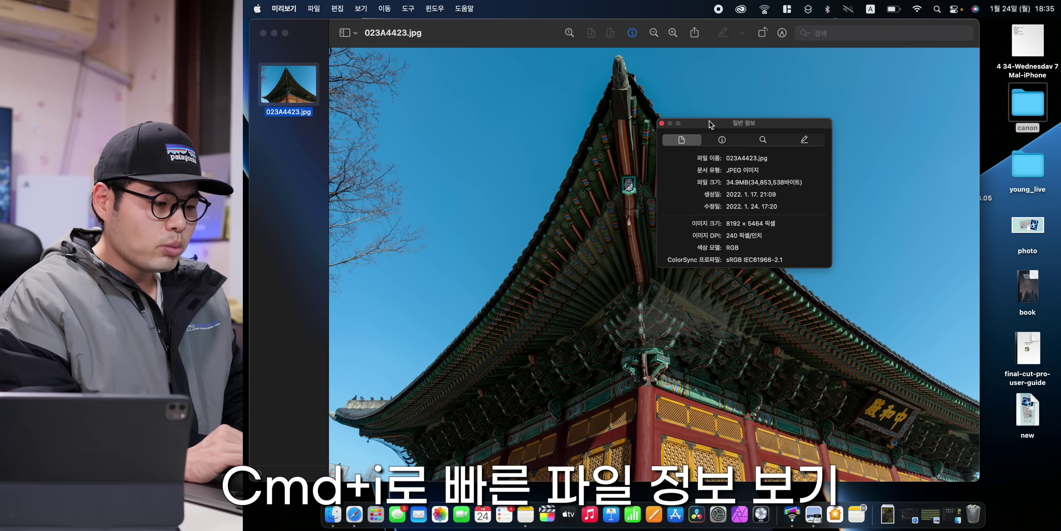
drag(709, 124, 729, 124)
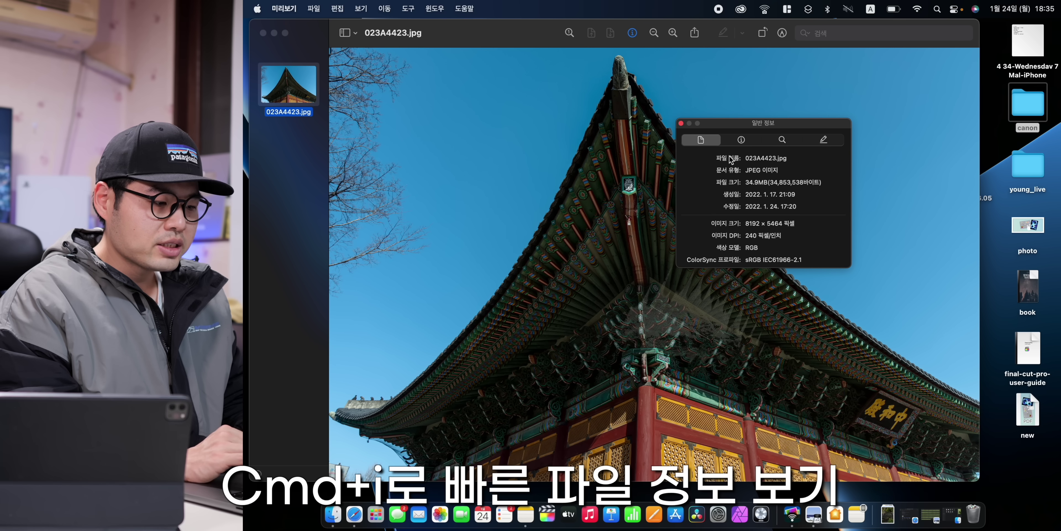
drag(752, 224, 796, 223)
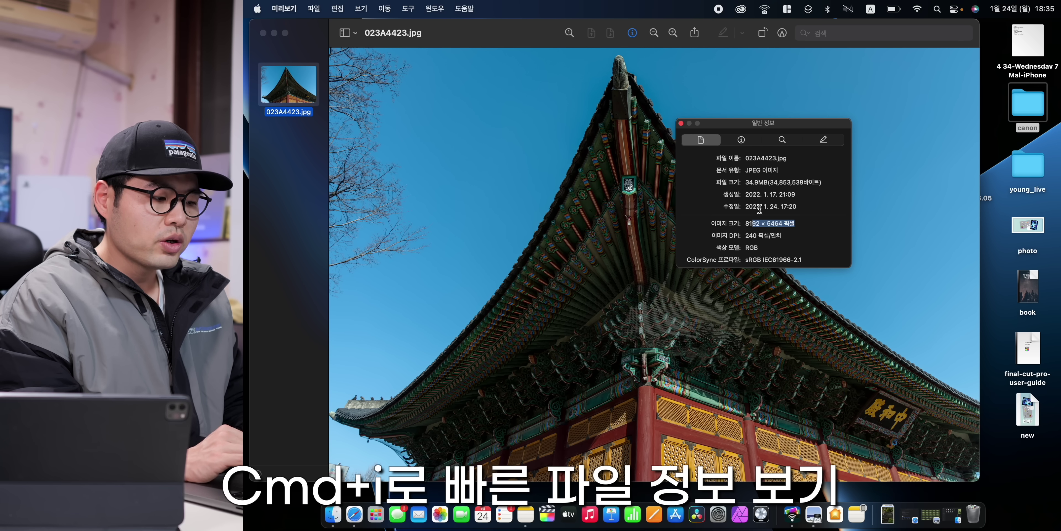
Examine the temple photo's Exif details in the inspector and move the inspector aside.
click(741, 139)
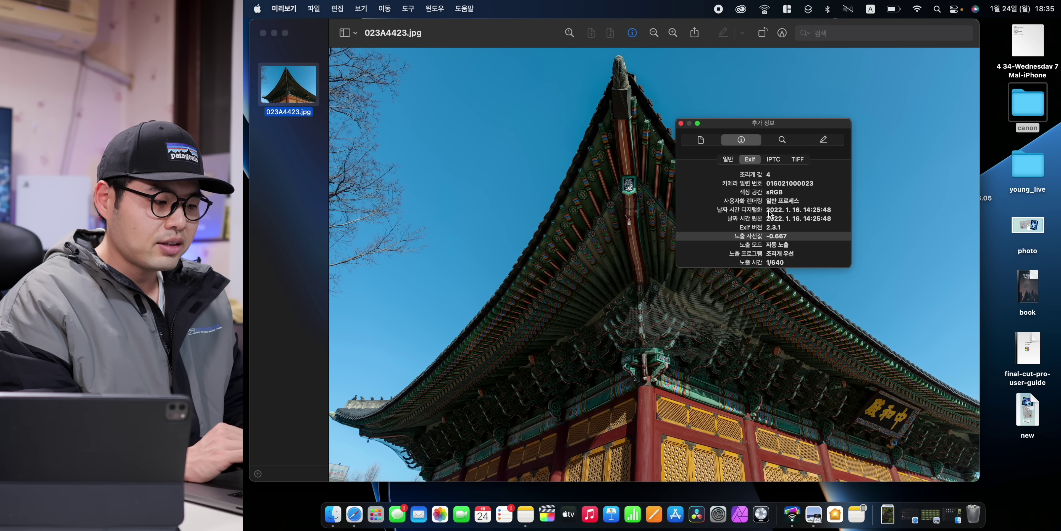
scroll(770, 213, down, 3)
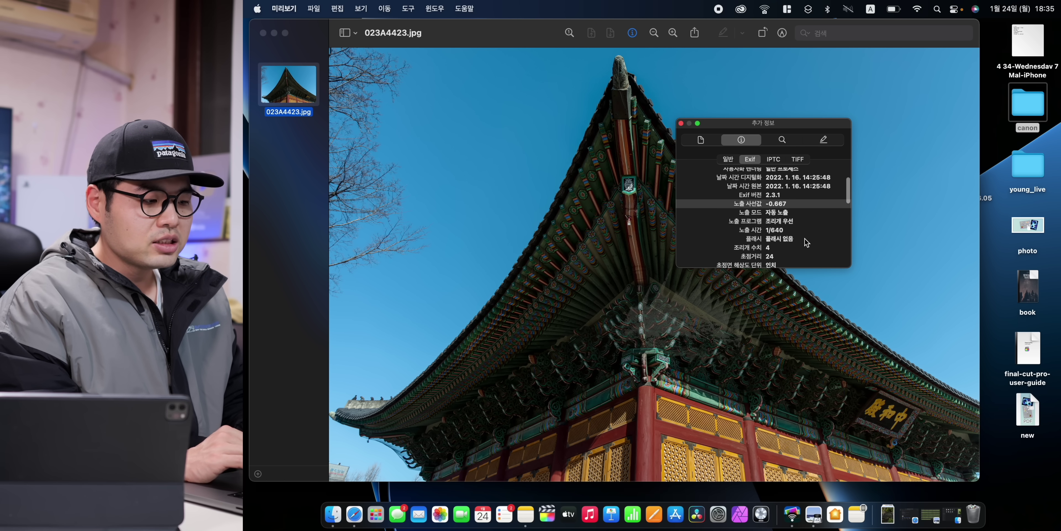
drag(795, 130, 957, 92)
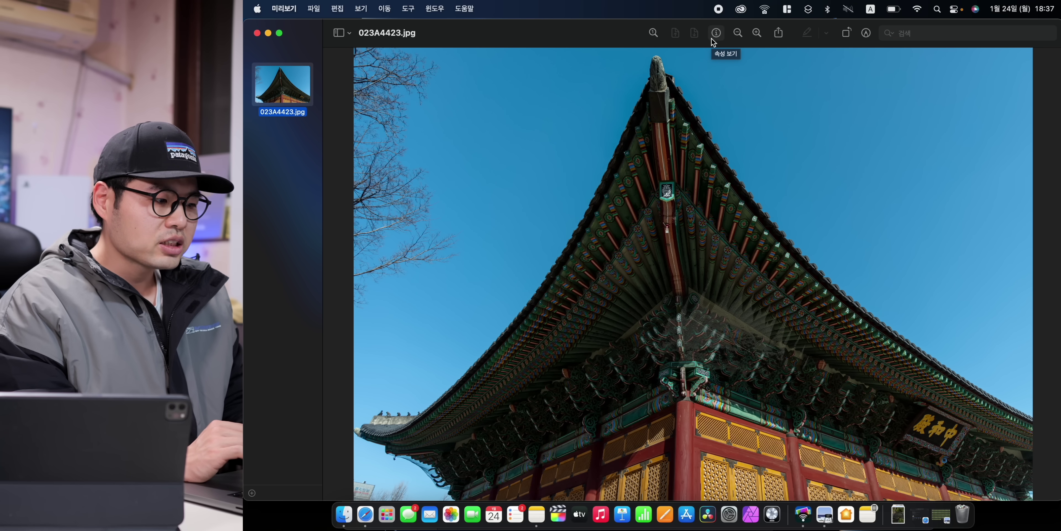
Show the toolbar items as icons with text and customize the toolbar by adding the scale (크기) and selection (선택 부분) items.
right_click(711, 39)
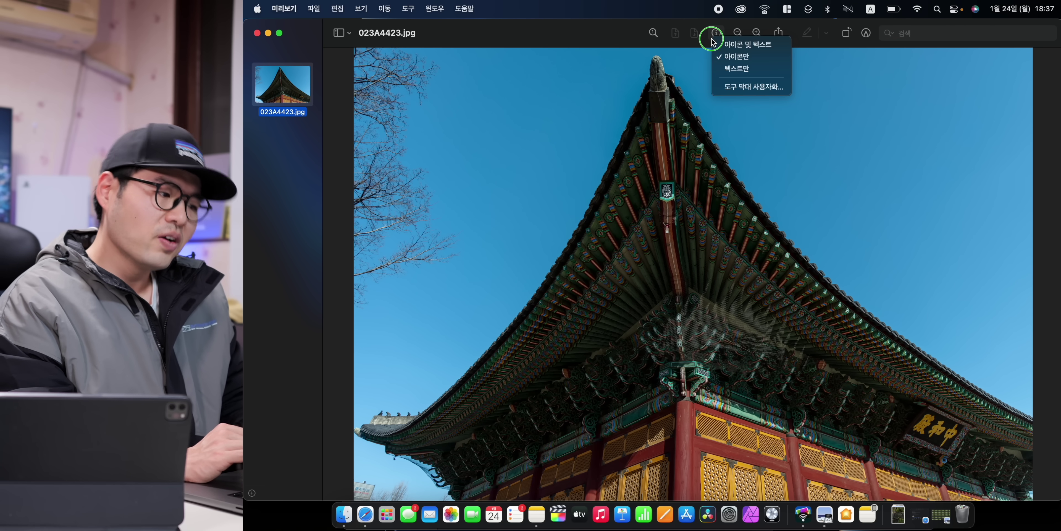
click(747, 44)
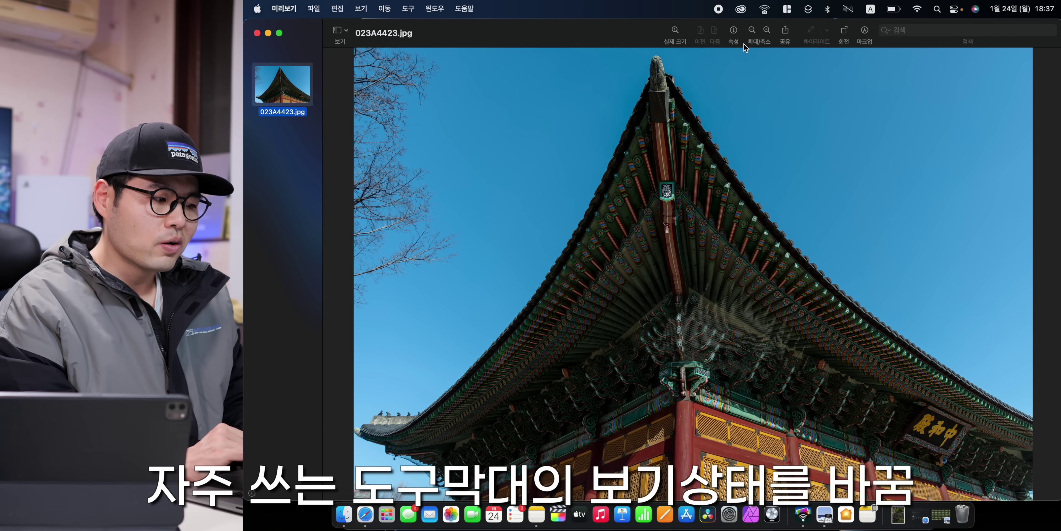
right_click(739, 37)
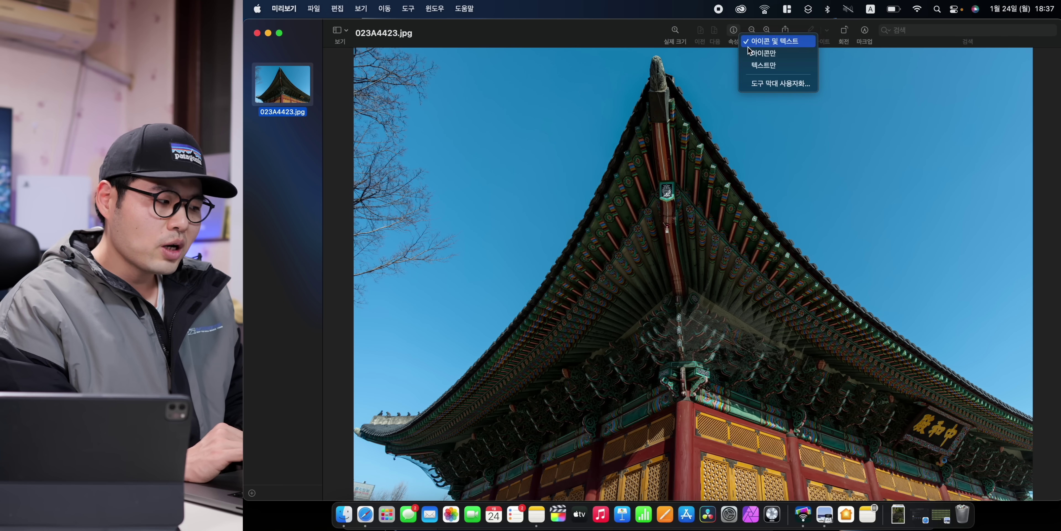
click(763, 84)
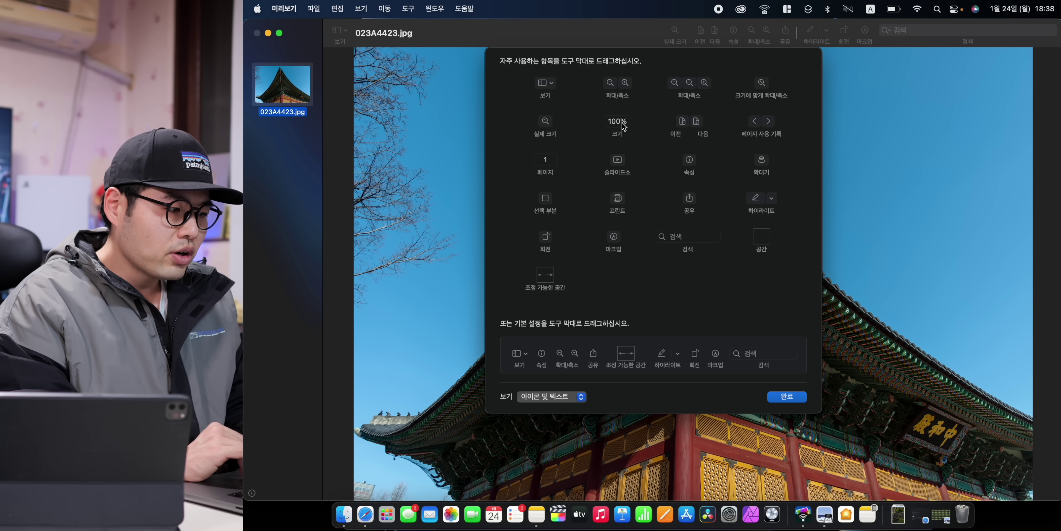
drag(623, 126, 657, 39)
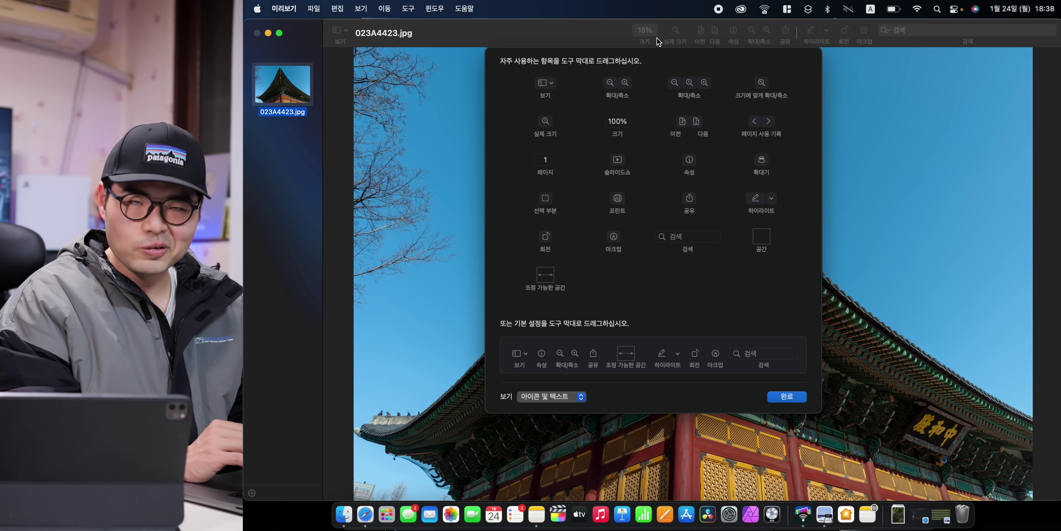
drag(546, 197, 616, 38)
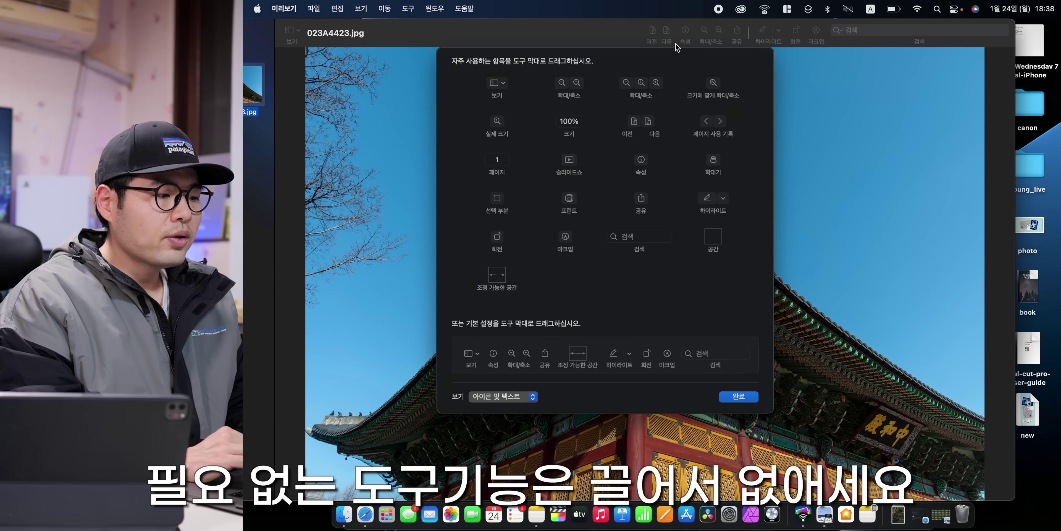
Remove the previous/next, inspector, zoom, share, highlight, rotate and markup items from the toolbar.
drag(677, 44, 832, 90)
drag(724, 28, 876, 134)
drag(740, 29, 747, 31)
drag(788, 30, 833, 186)
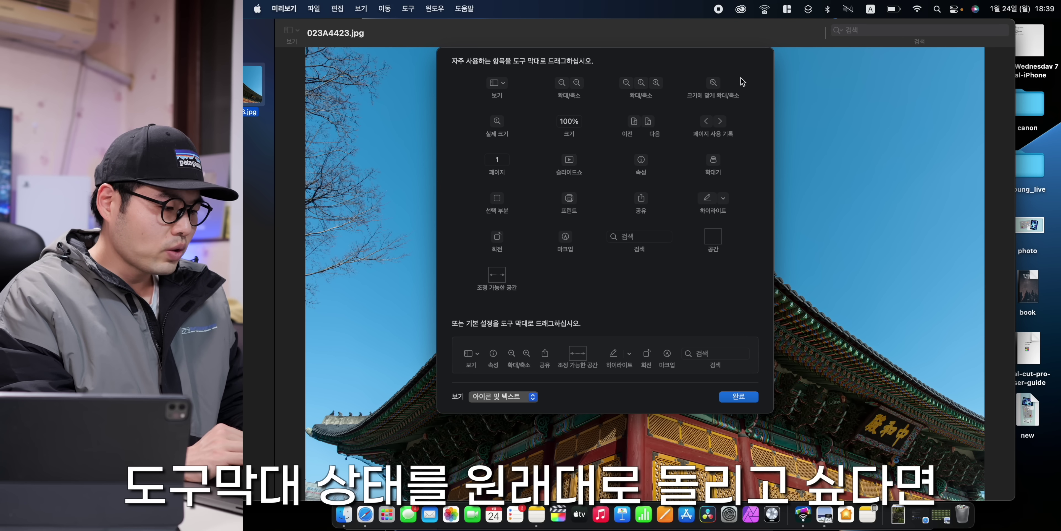
Restore the default toolbar set and add the scale (크기) and selection (선택 부분) items to it.
drag(536, 362, 682, 35)
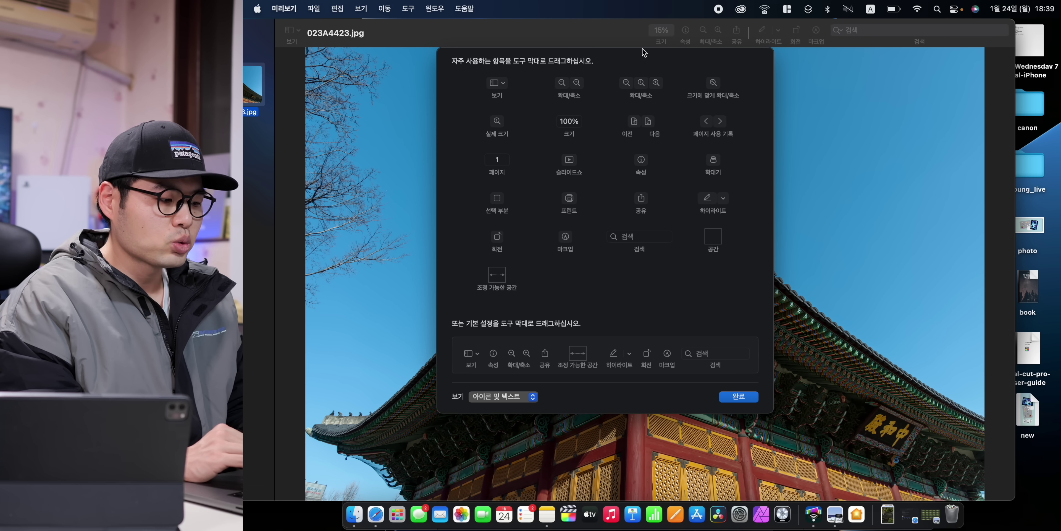
drag(497, 198, 626, 36)
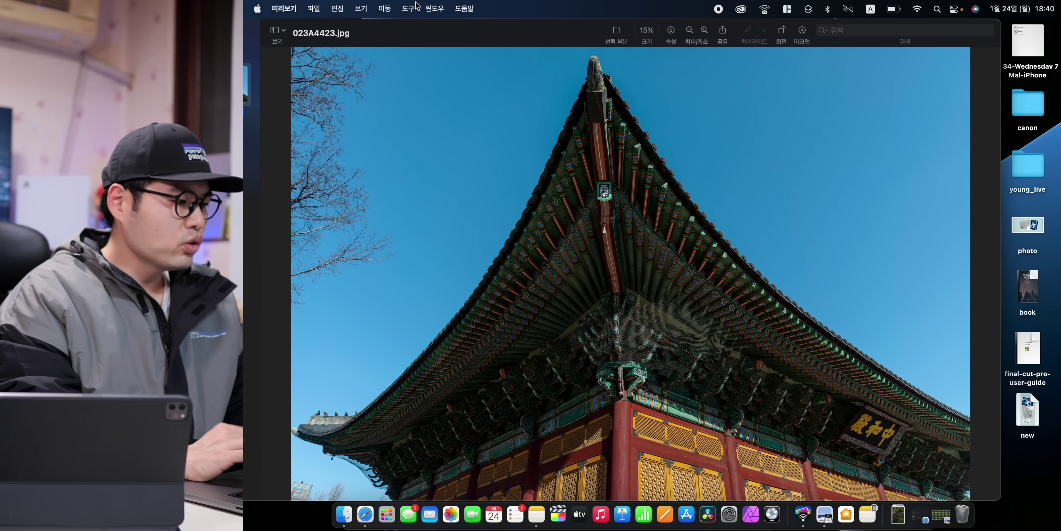
Resize the temple photo 023A4423.jpg to a width of 1920 pixels with its proportions kept.
click(416, 6)
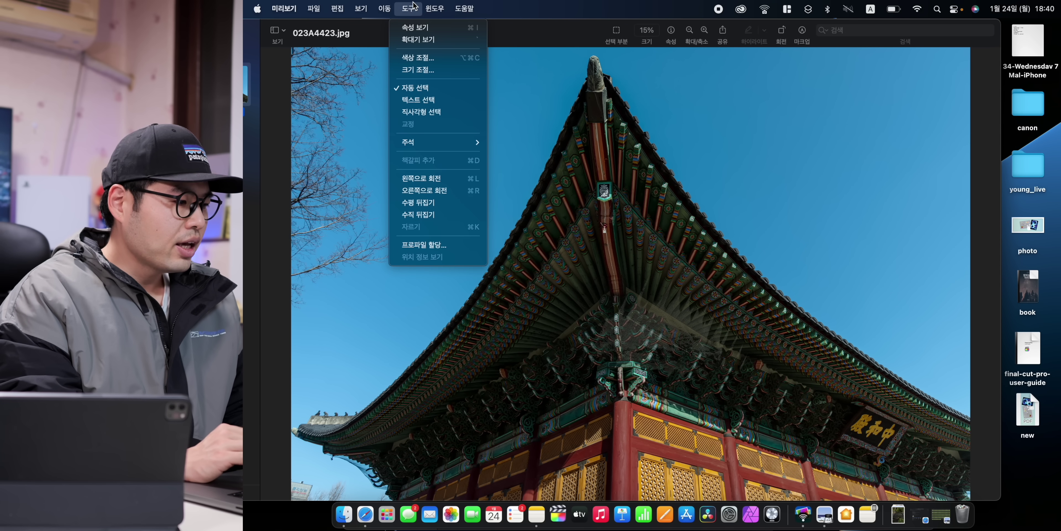
click(440, 73)
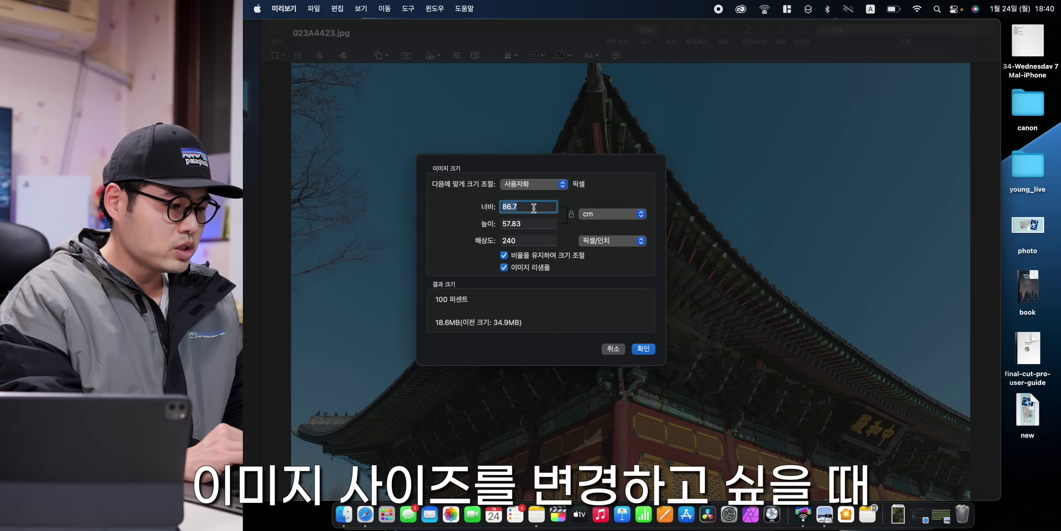
click(613, 214)
click(608, 180)
text(19)
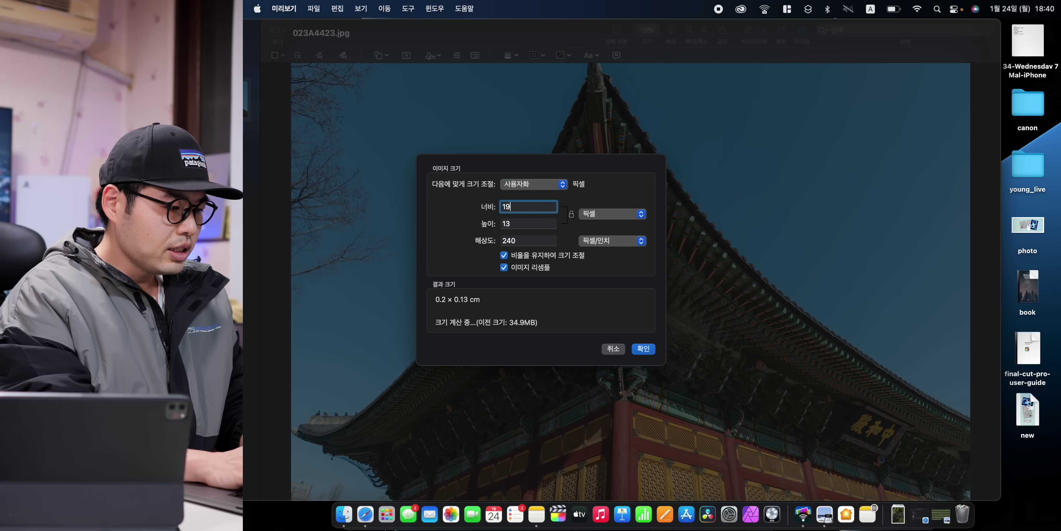
text(20)
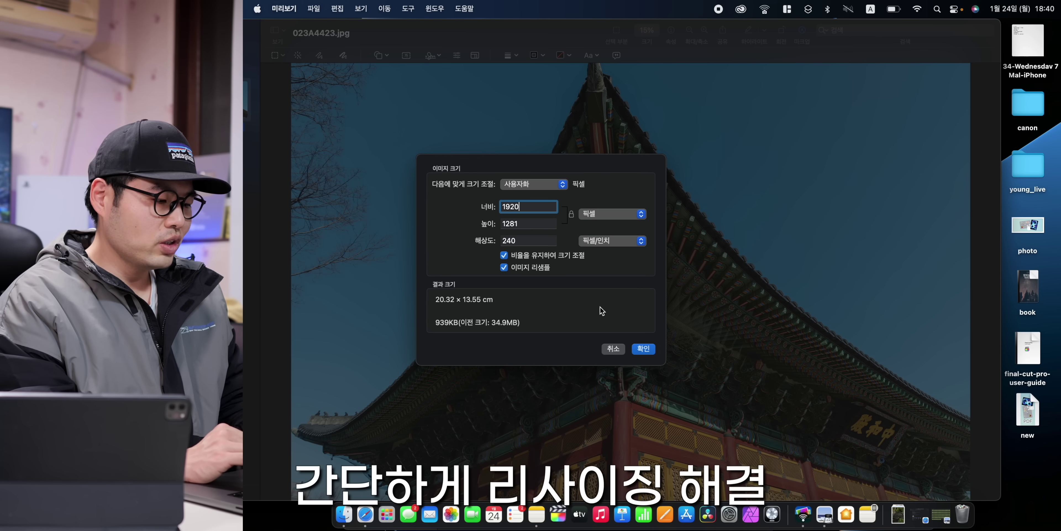
click(642, 349)
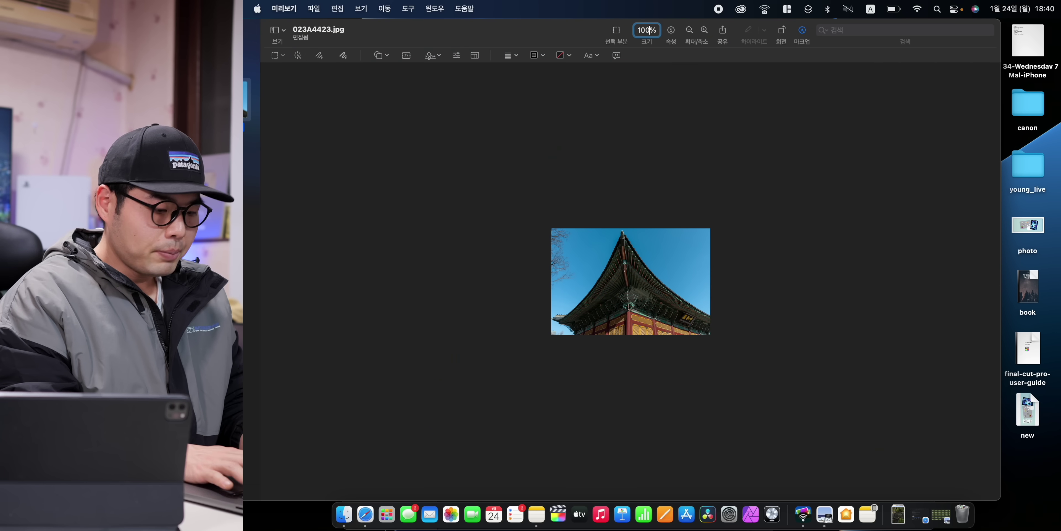
Set the view scale to 100% and look over the different areas of the resized temple photo.
key(Return)
scroll(623, 166, down, 10)
scroll(747, 201, up, 10)
scroll(746, 202, right, 3)
scroll(747, 202, left, 5)
scroll(734, 204, down, 1)
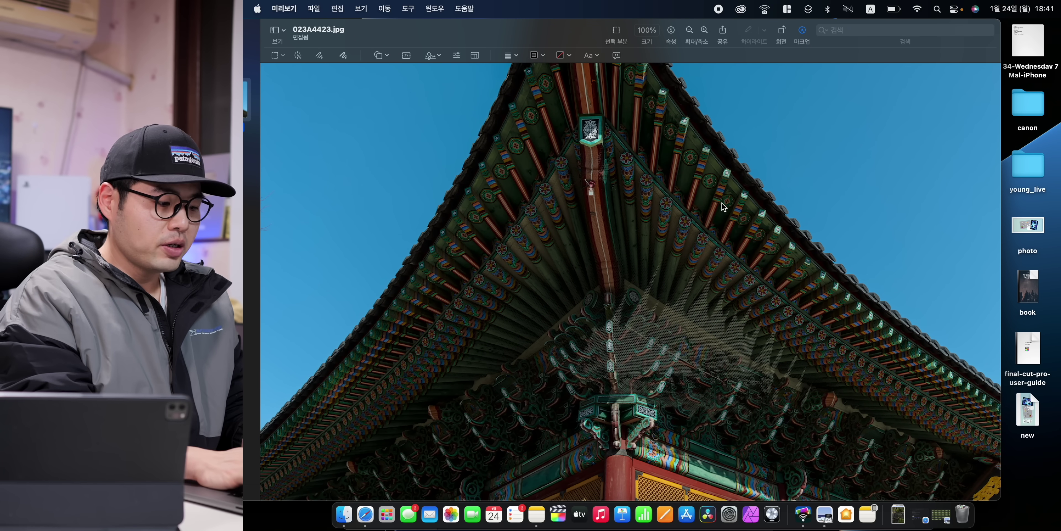
Fit the temple photo to the window, show it at actual size, and fit it to the window again.
key(super+9)
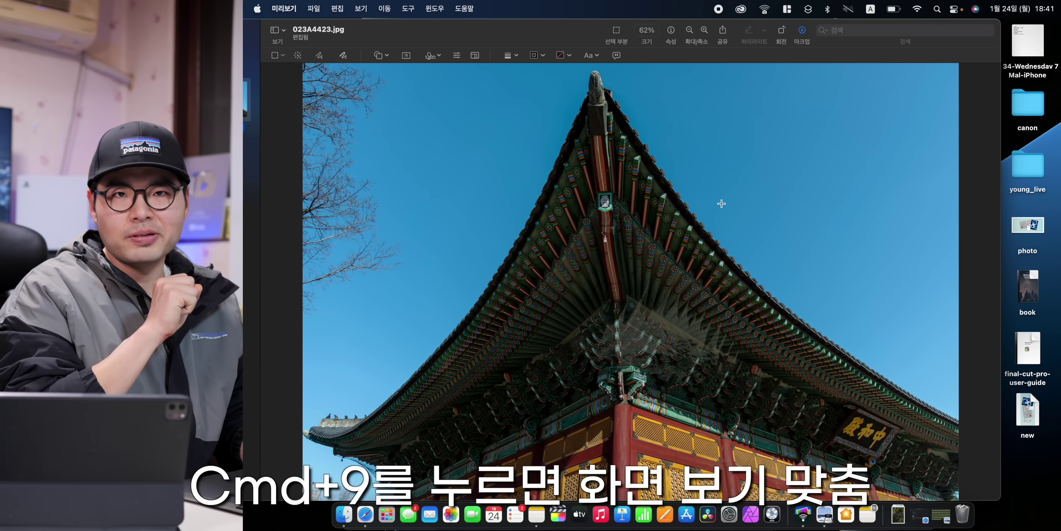
key(super+0)
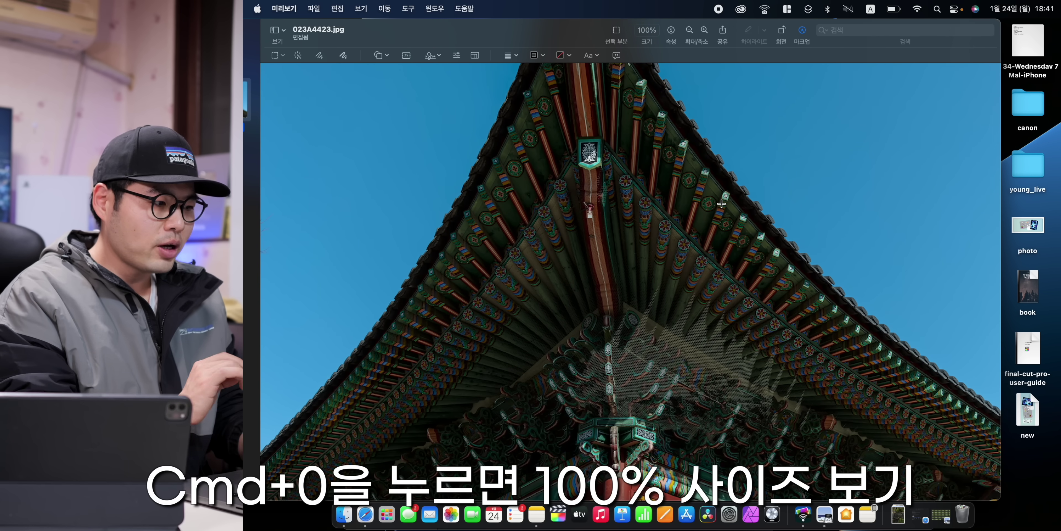
key(super+9)
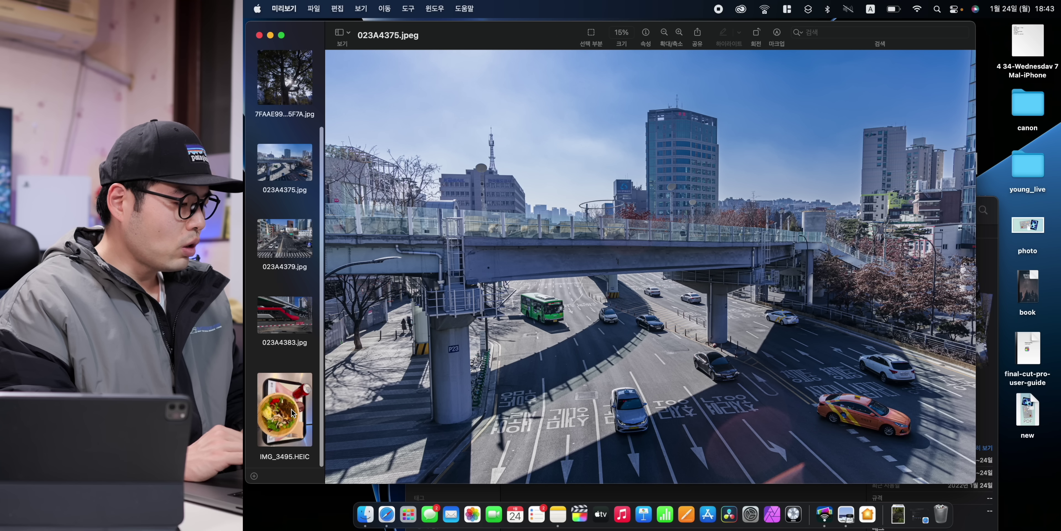
Select all images in the 023A4375.jpeg window, resize them together to 30 percent, and view two of the results.
scroll(303, 240, up, 2)
key(super+a)
scroll(303, 239, down, 3)
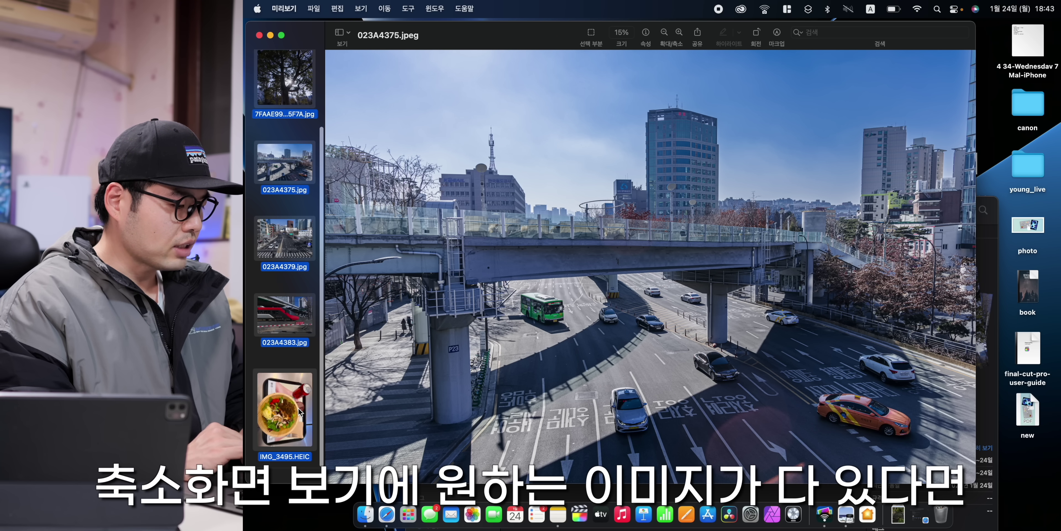
click(409, 9)
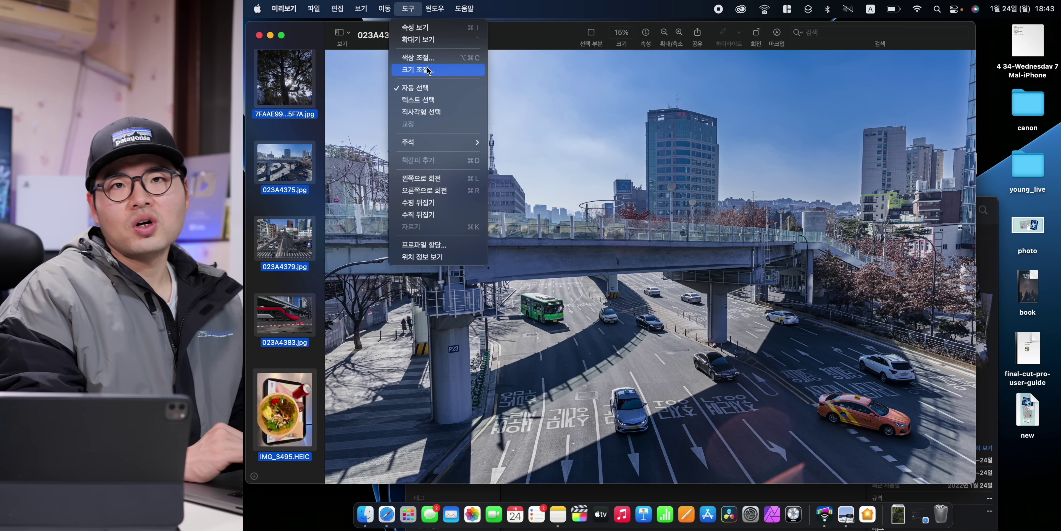
click(428, 70)
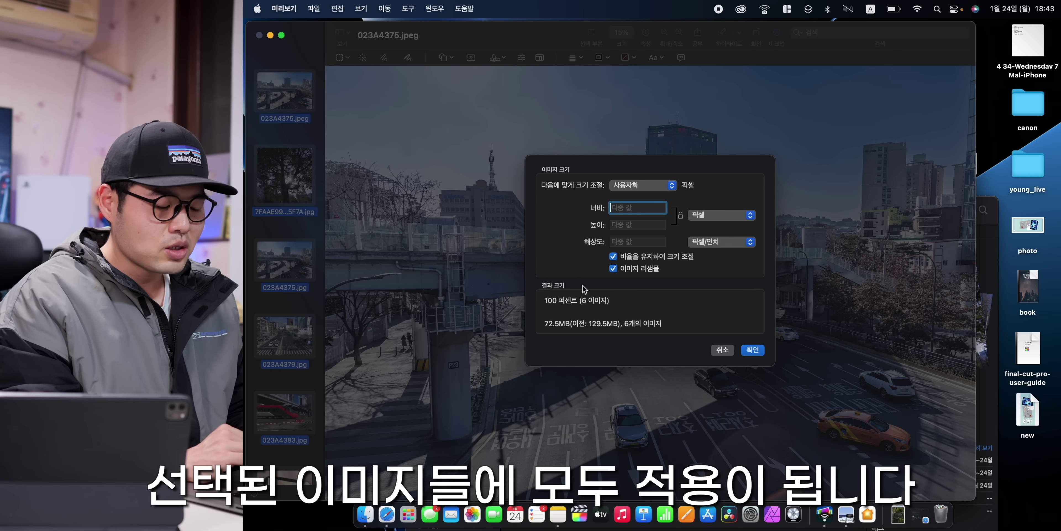
click(719, 215)
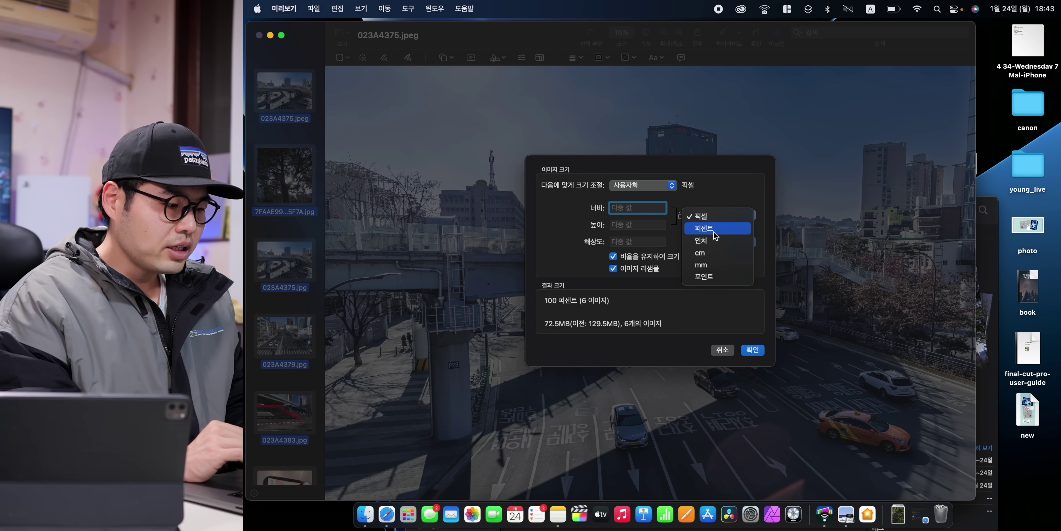
click(714, 230)
text(30)
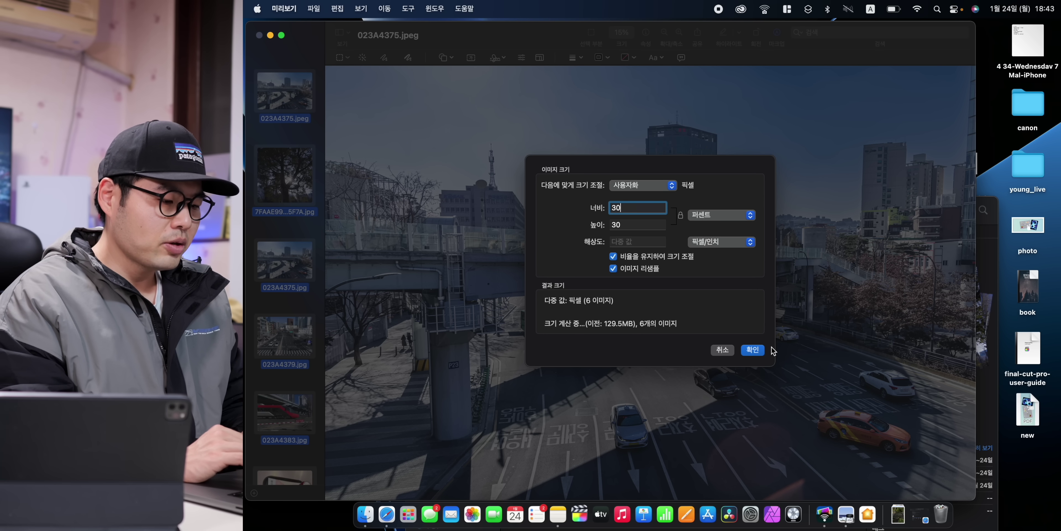
click(753, 350)
click(275, 177)
click(282, 260)
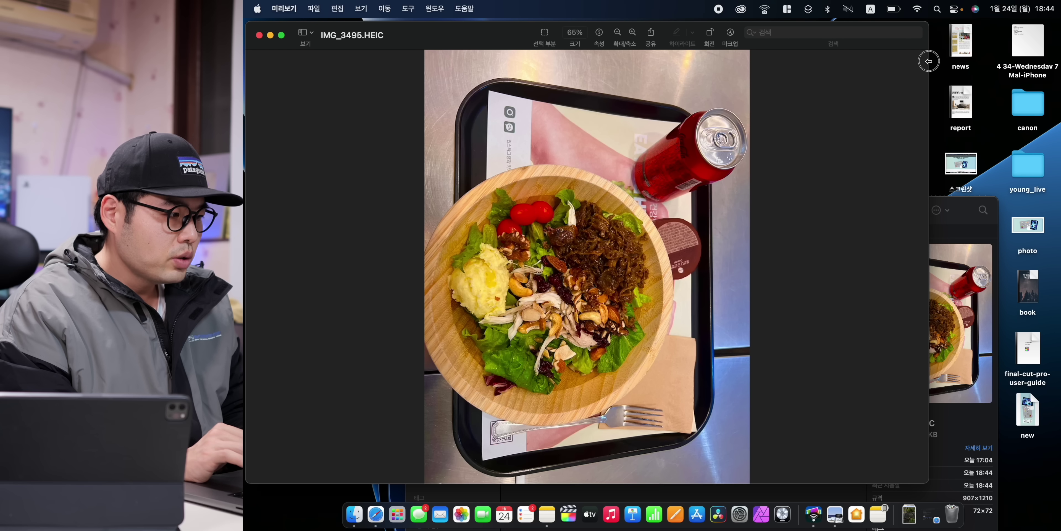
Rotate the salad photo IMG_3495.HEIC to the left, export it as a JPEG named salad, and reposition the exported image's window.
drag(929, 61, 1024, 61)
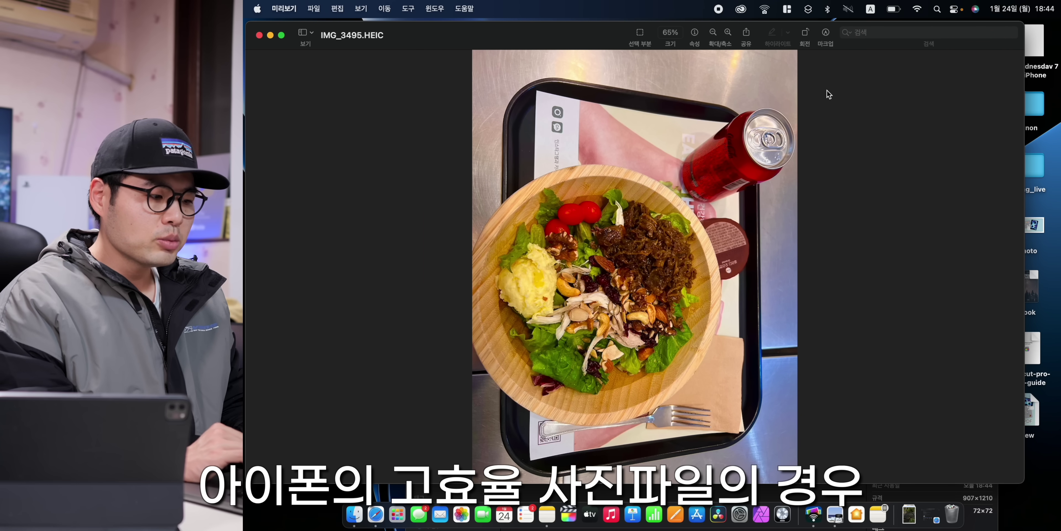
click(805, 35)
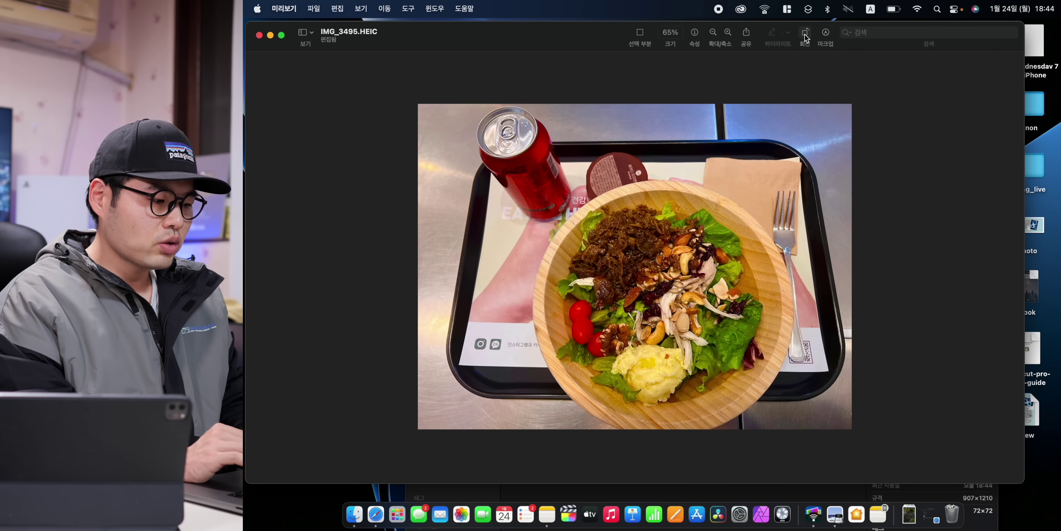
click(313, 9)
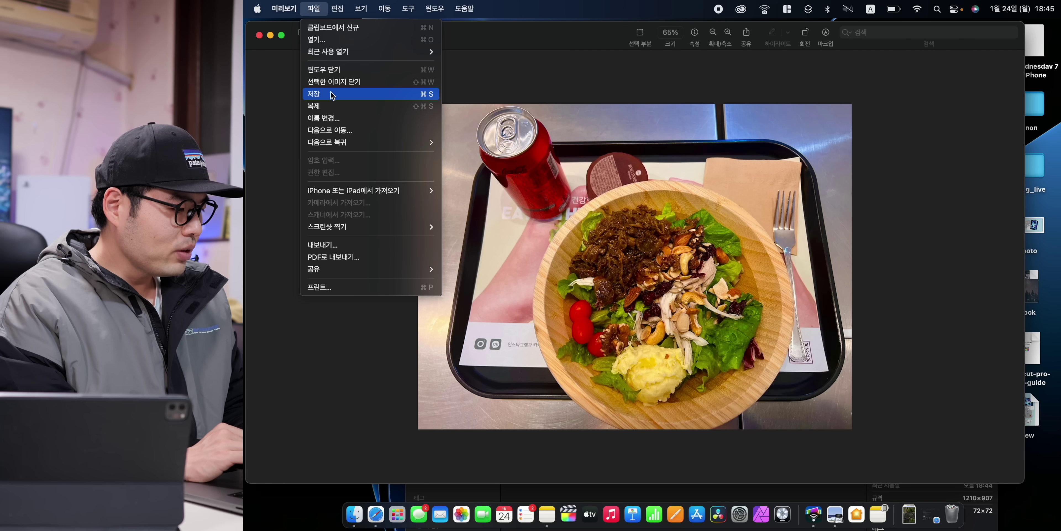
click(341, 246)
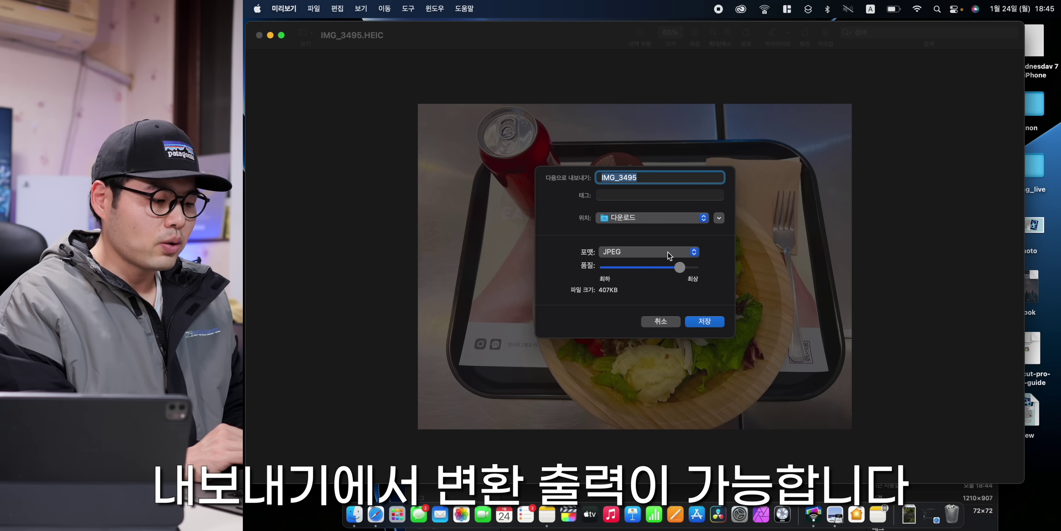
click(667, 253)
click(670, 254)
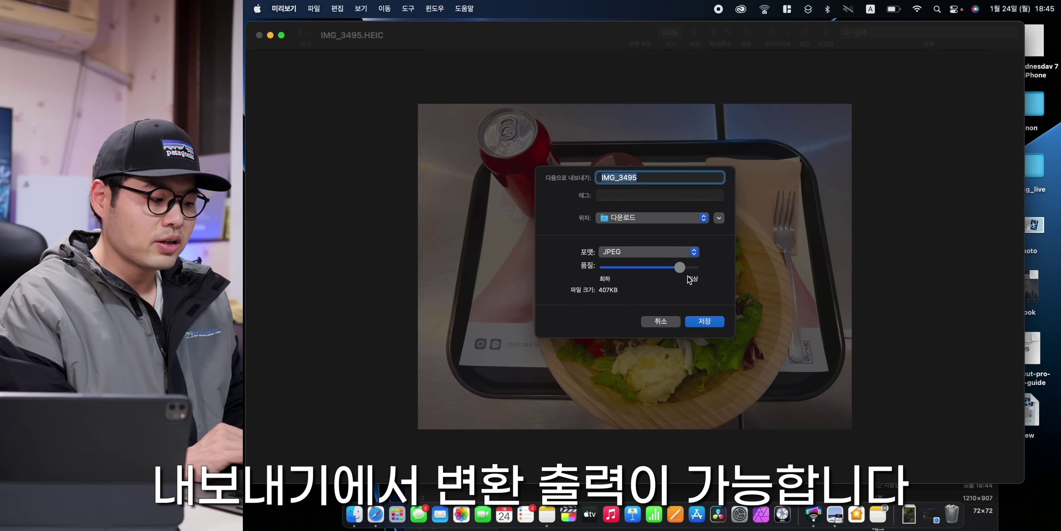
click(704, 322)
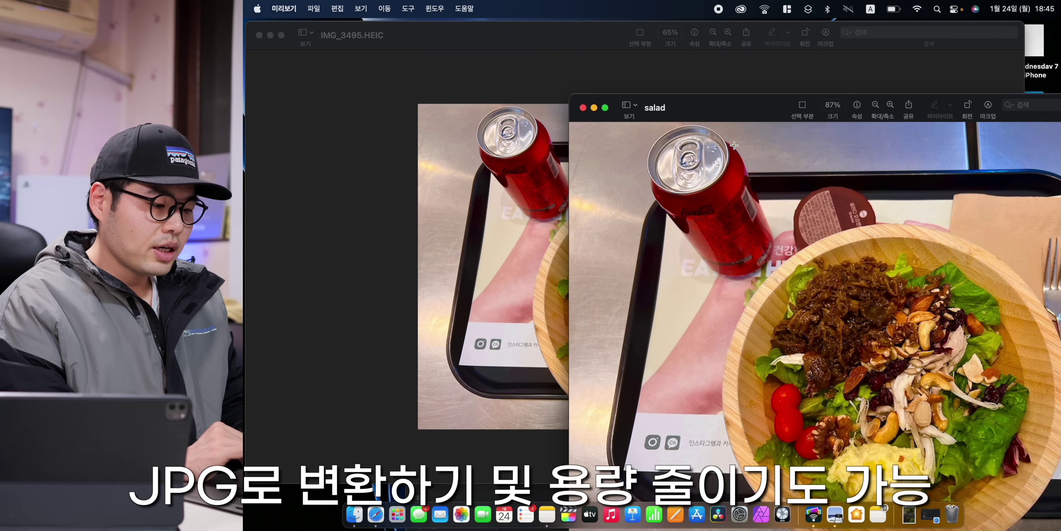
drag(759, 116, 634, 99)
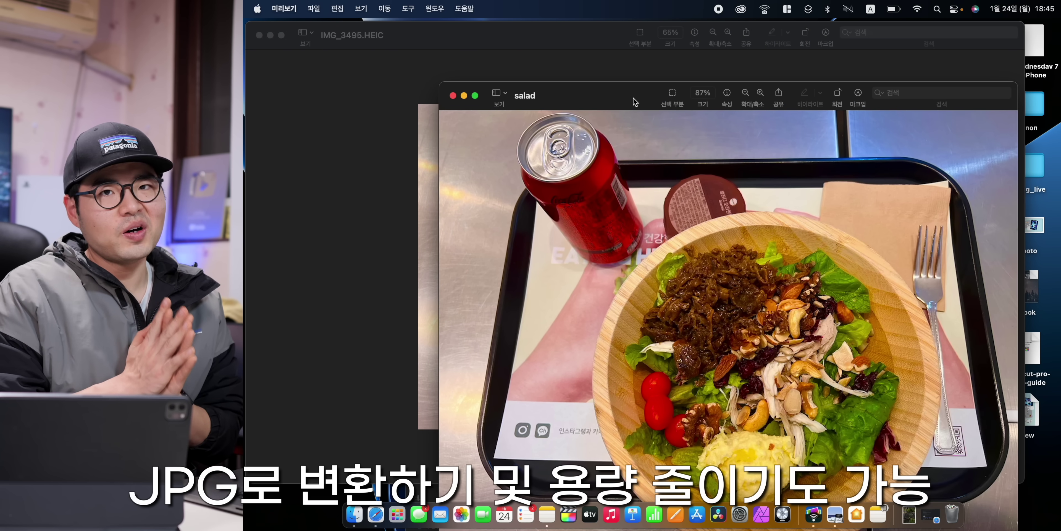
In Finder, open the four HEIC photos from the Downloads folder together and set the export of all selected images to JPEG.
drag(623, 398, 523, 319)
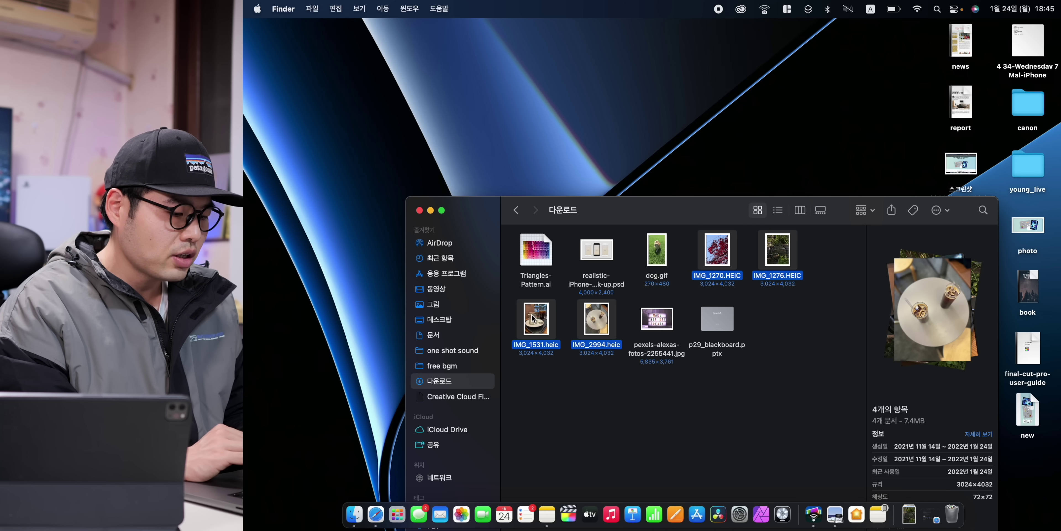
double_click(532, 317)
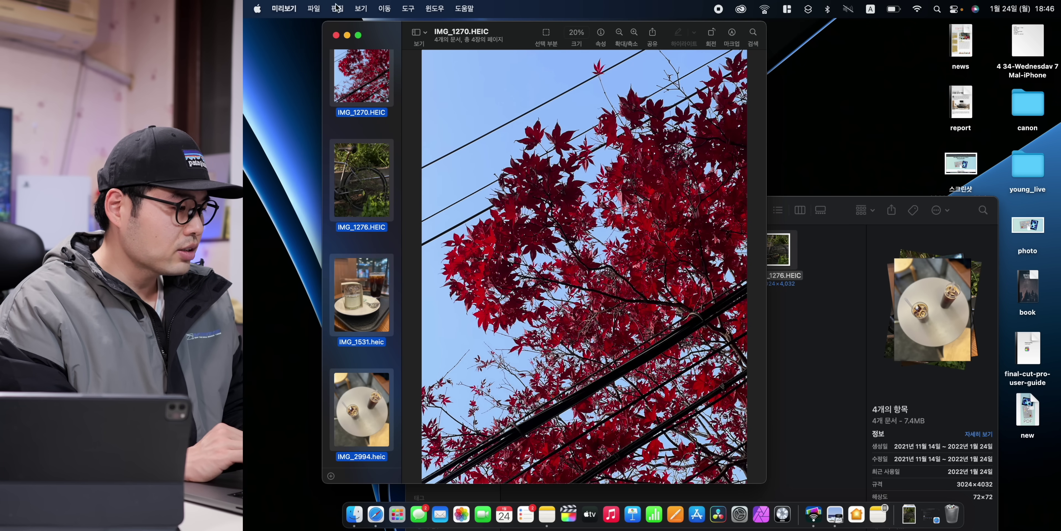
click(313, 9)
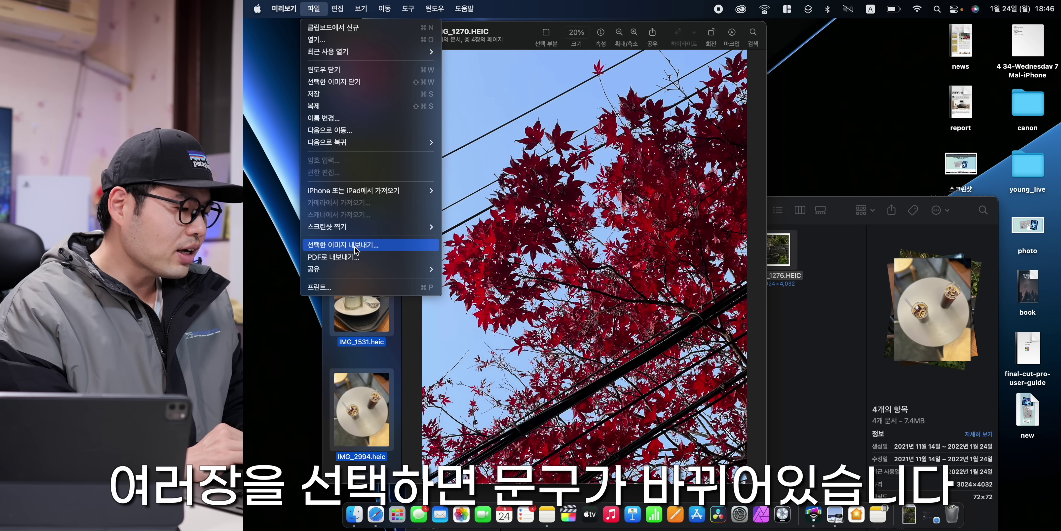
click(372, 246)
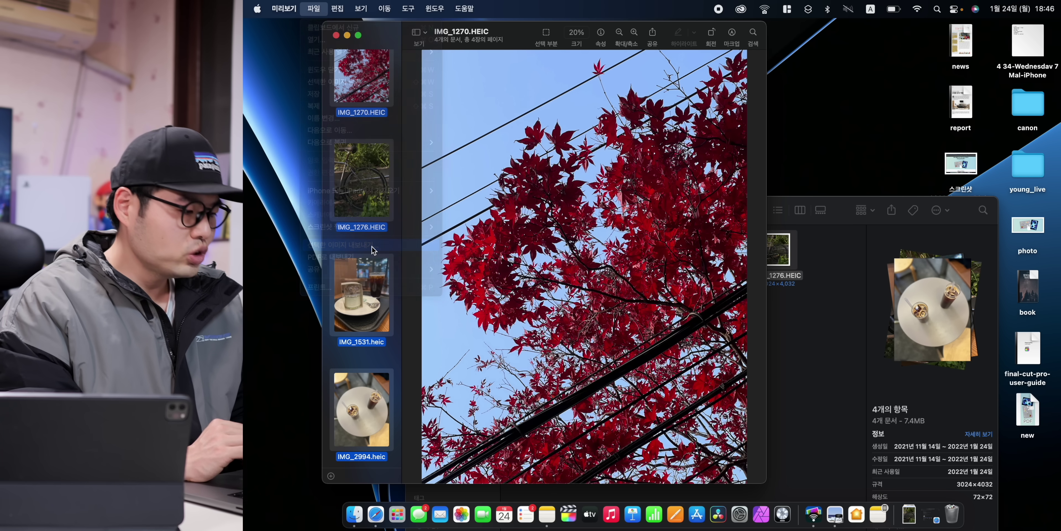
drag(782, 307, 516, 257)
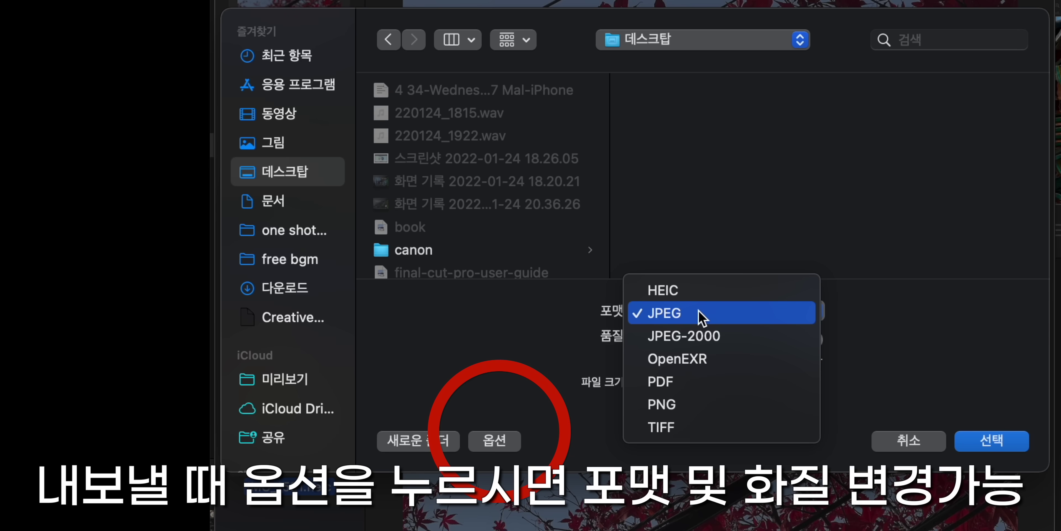
click(704, 314)
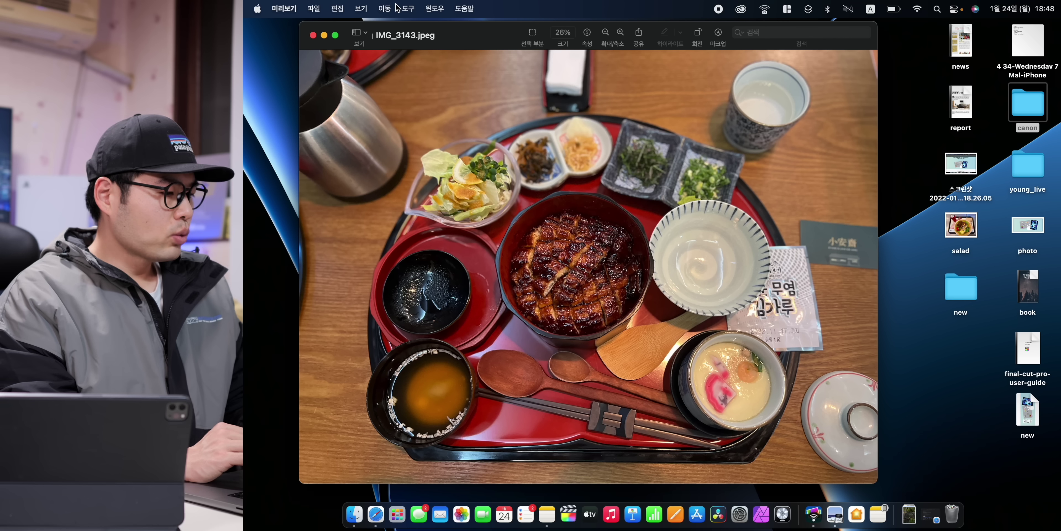
Open the color adjustment for IMG_3143.jpeg and apply automatic levels.
click(408, 8)
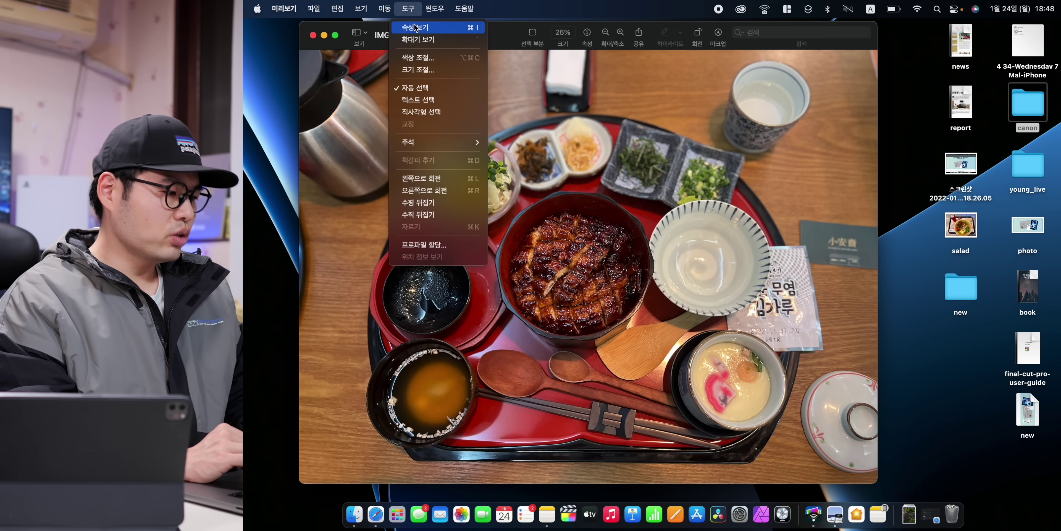
click(423, 58)
drag(762, 124, 860, 101)
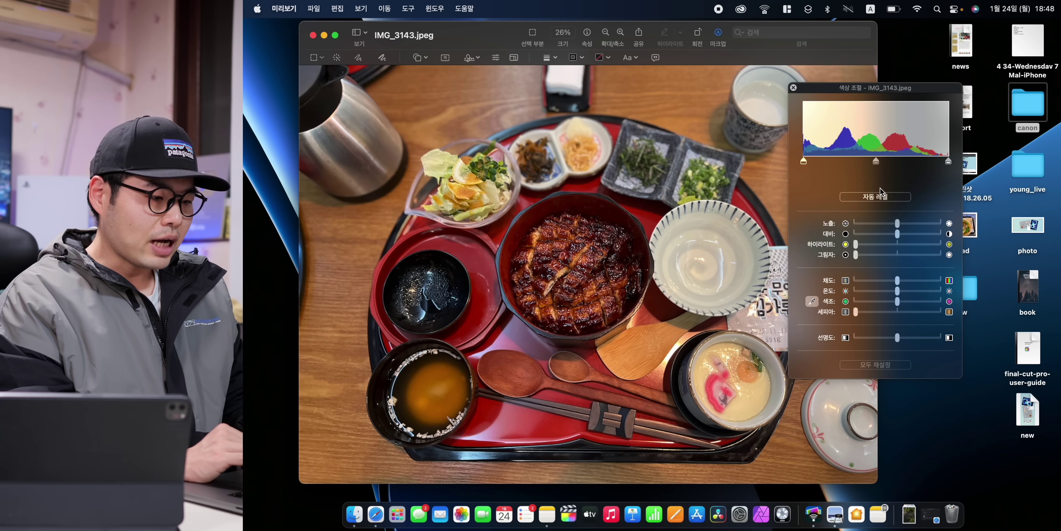
click(880, 197)
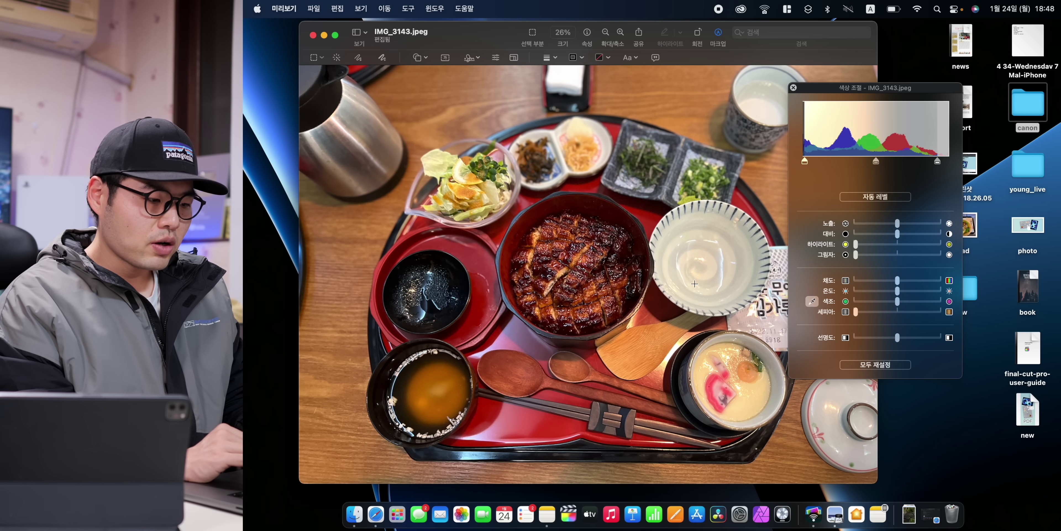
Lower the contrast, raise the highlights, and slightly increase the saturation and temperature of the food photo, keeping the adjustments beside it.
mouse_move(899, 232)
mouse_down()
mouse_move(870, 245)
mouse_move(886, 246)
mouse_up()
drag(882, 289, 895, 289)
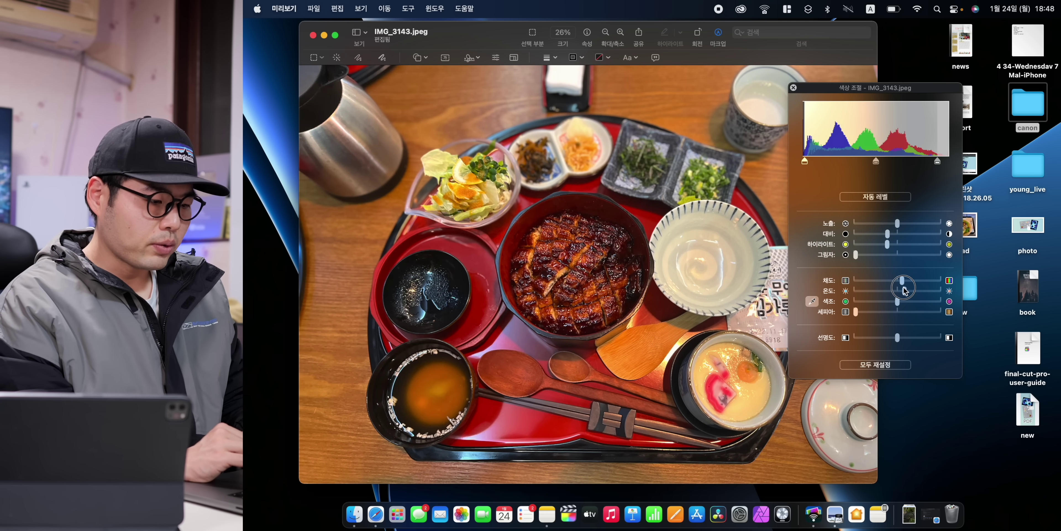
drag(858, 93, 920, 90)
drag(460, 39, 435, 40)
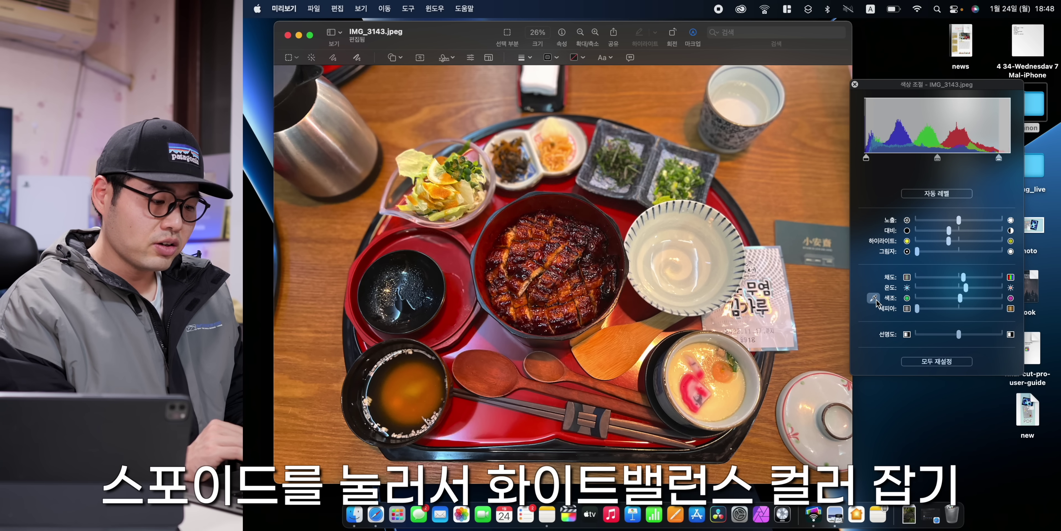
Correct the food photo's white balance by sampling a neutral point on the small side dishes with the eyedropper.
click(874, 299)
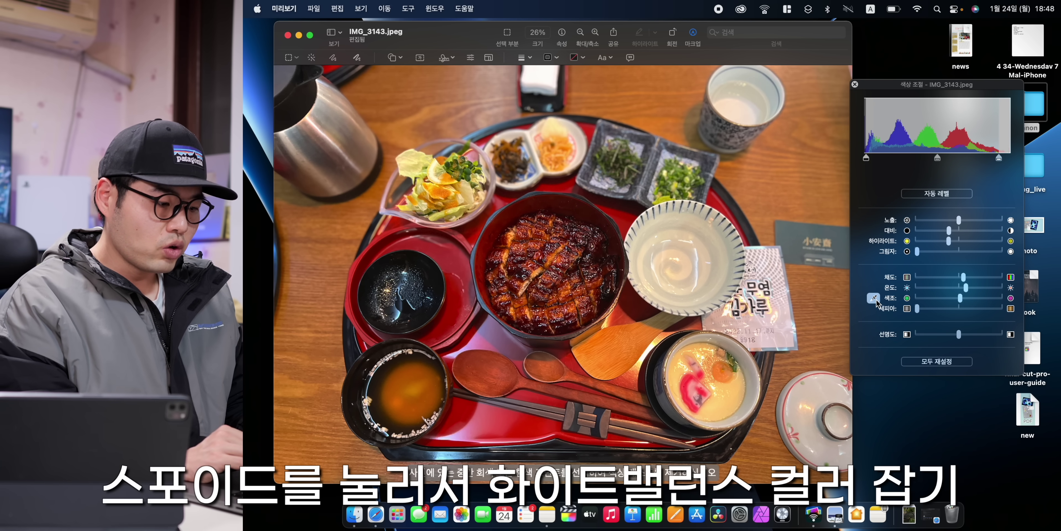
scroll(579, 301, up, 5)
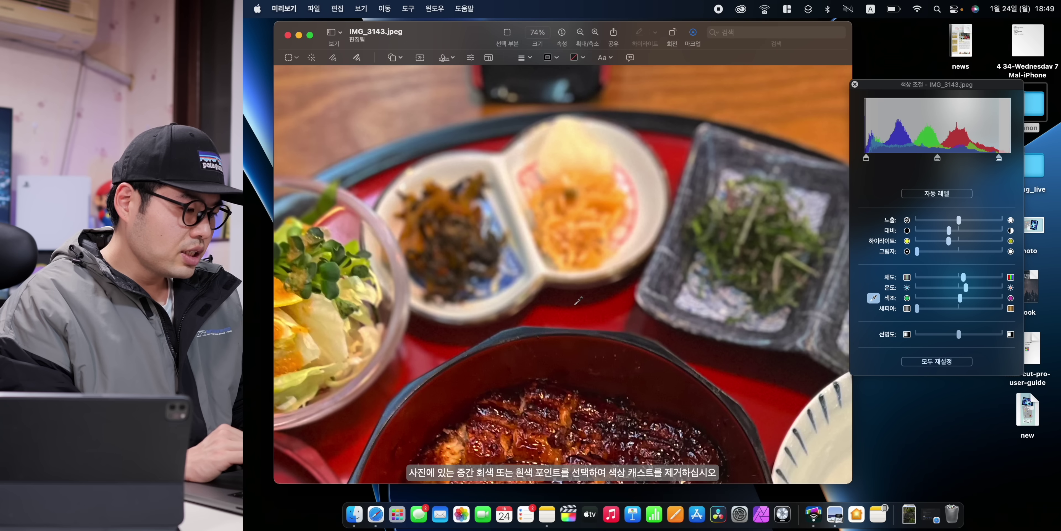
scroll(578, 301, right, 2)
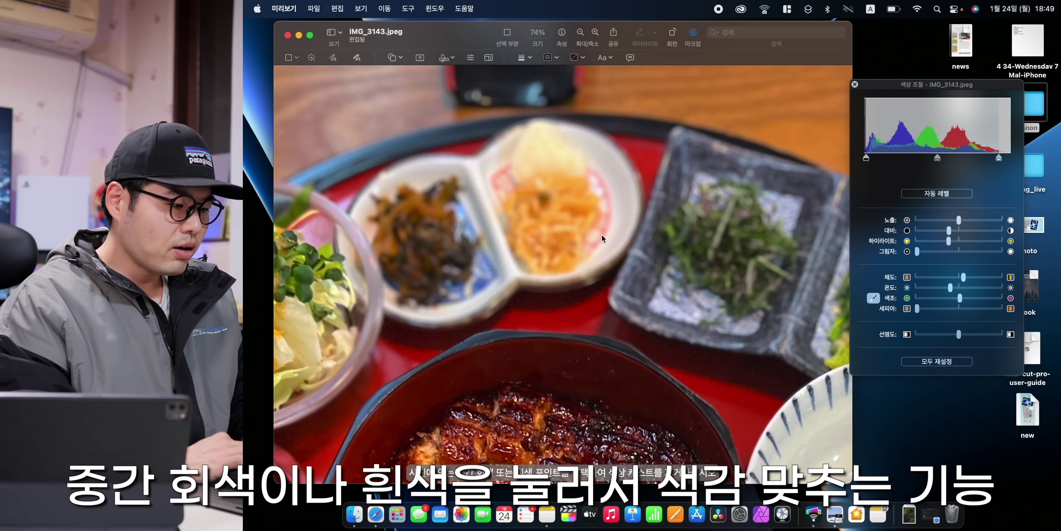
scroll(602, 238, down, 5)
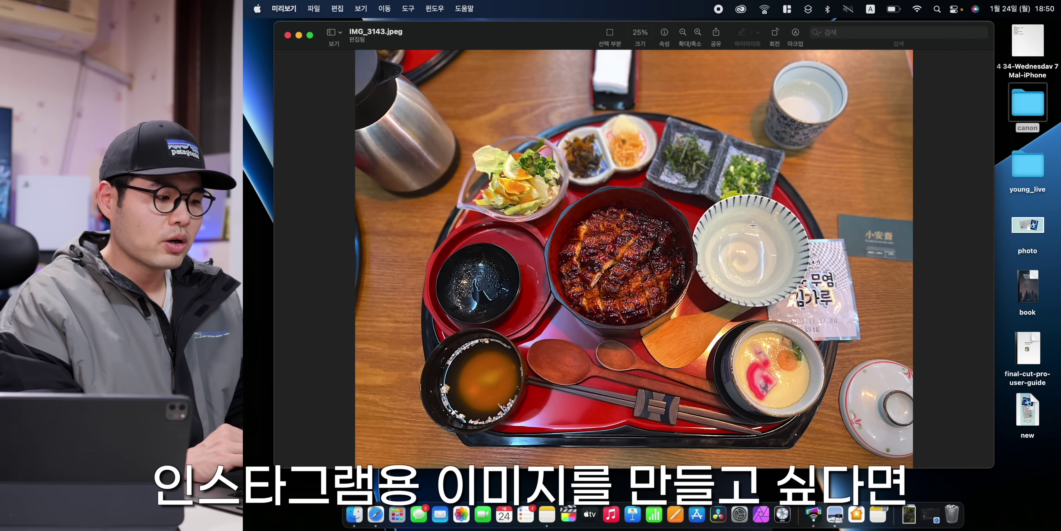
Show the markup tools and draw a square rectangular selection on IMG_3143.jpeg, positioned over the food tray.
click(796, 32)
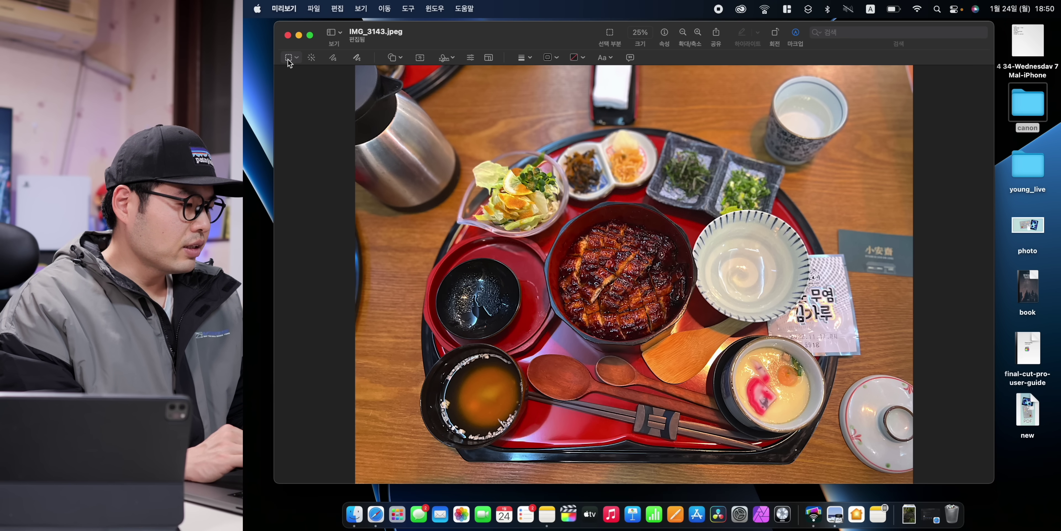
click(296, 59)
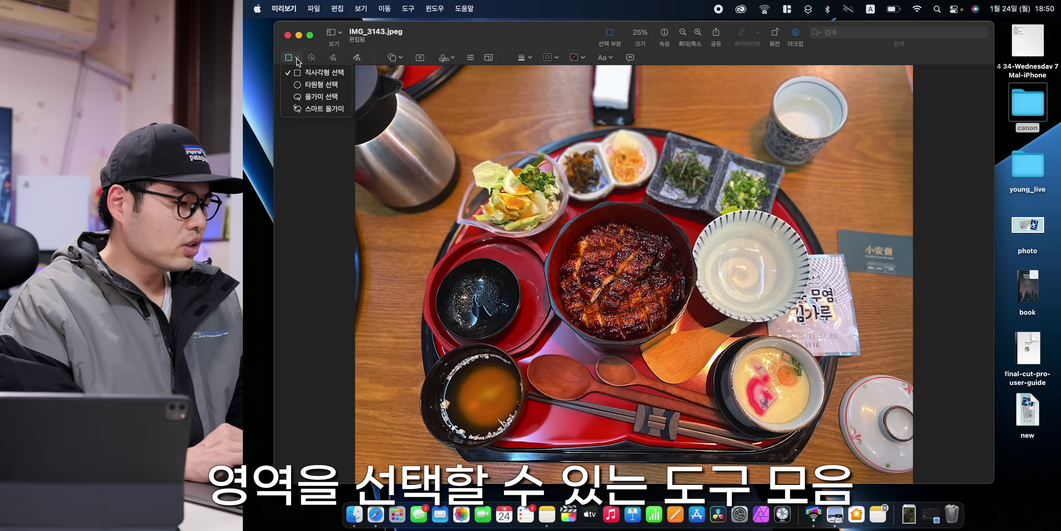
click(334, 76)
drag(388, 106, 935, 473)
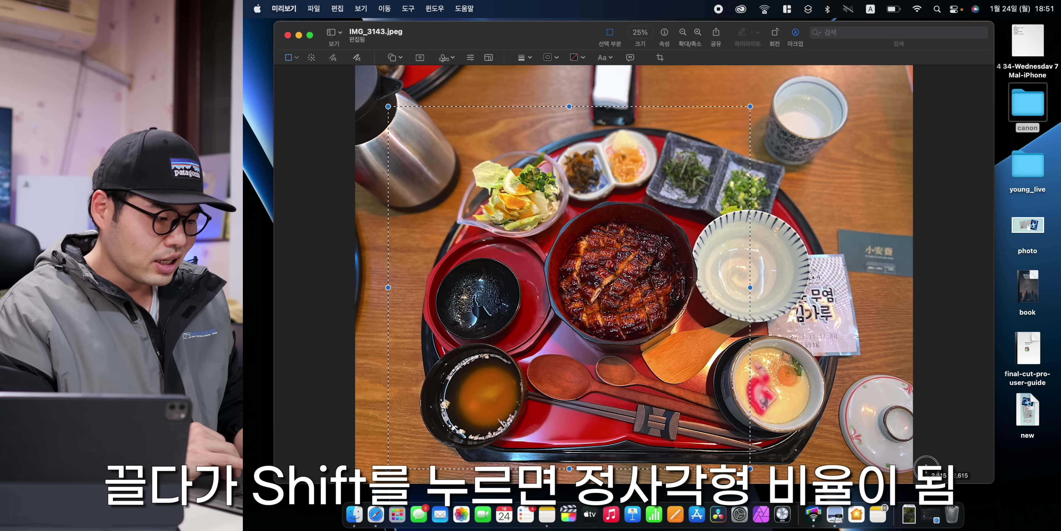
drag(657, 307, 659, 307)
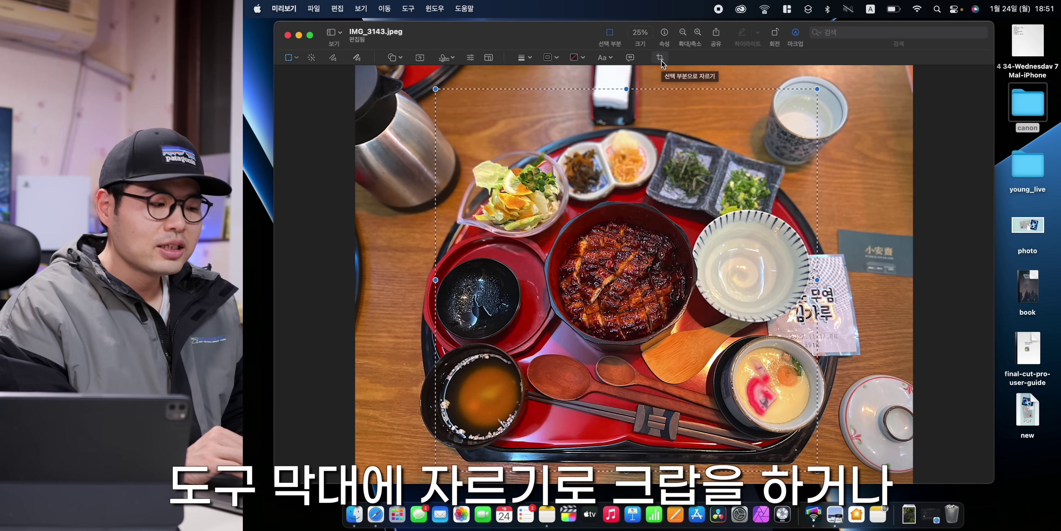
Crop the food photo to the square selection, and undo the crop.
click(408, 8)
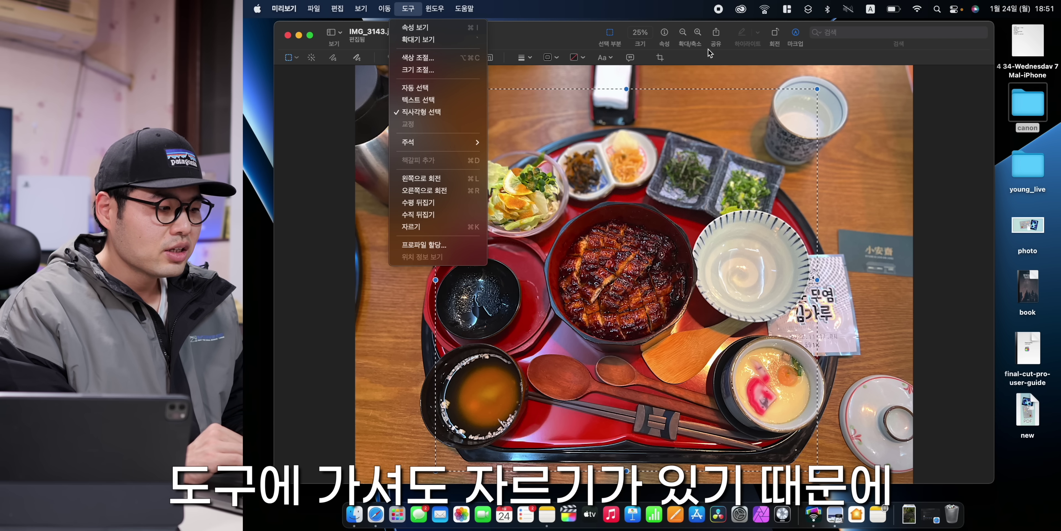
click(709, 76)
click(660, 58)
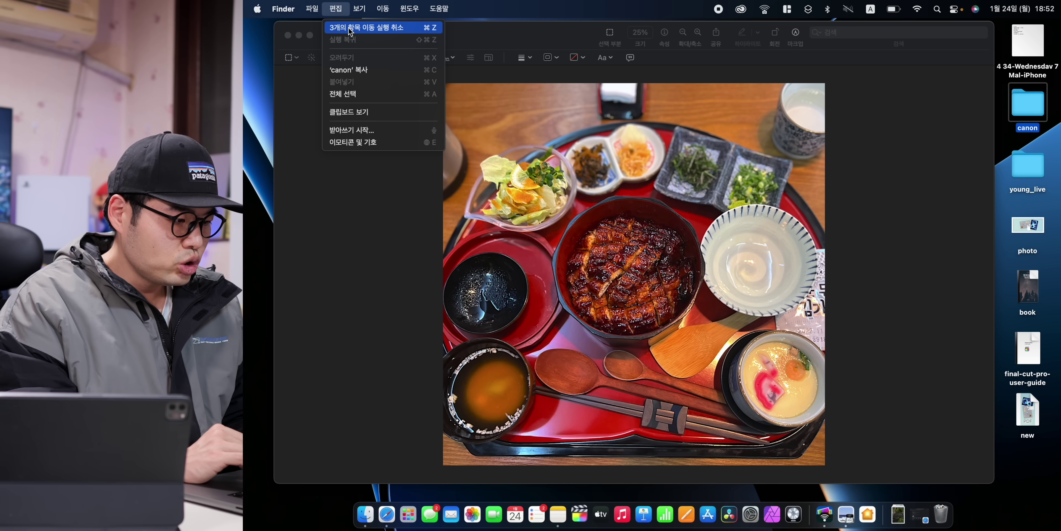
click(342, 266)
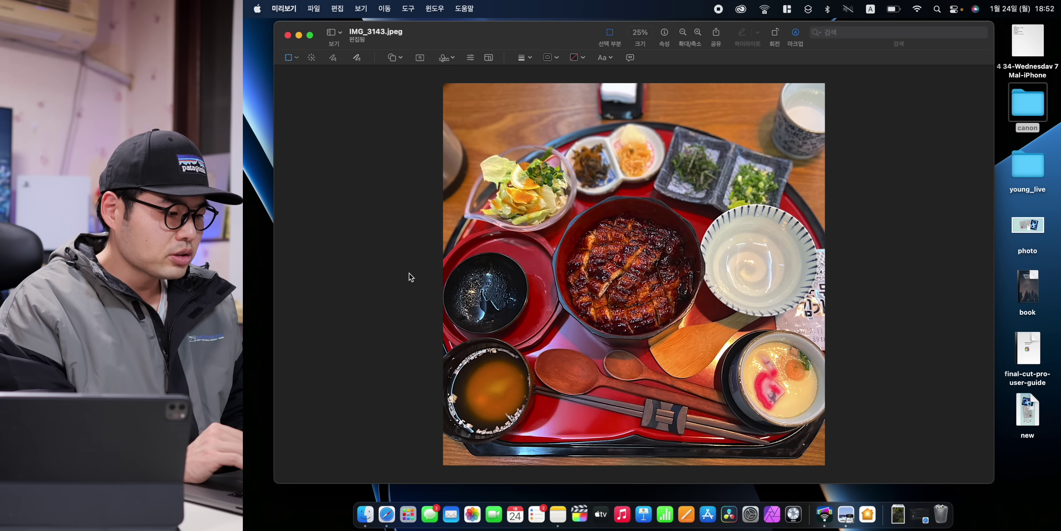
key(super+z)
Select and copy a rectangular area of the food tray, and add realistic-iPhone-6-mock-up.psd to the photo window's thumbnails.
mouse_move(461, 145)
mouse_down()
mouse_move(852, 419)
mouse_move(856, 433)
mouse_up()
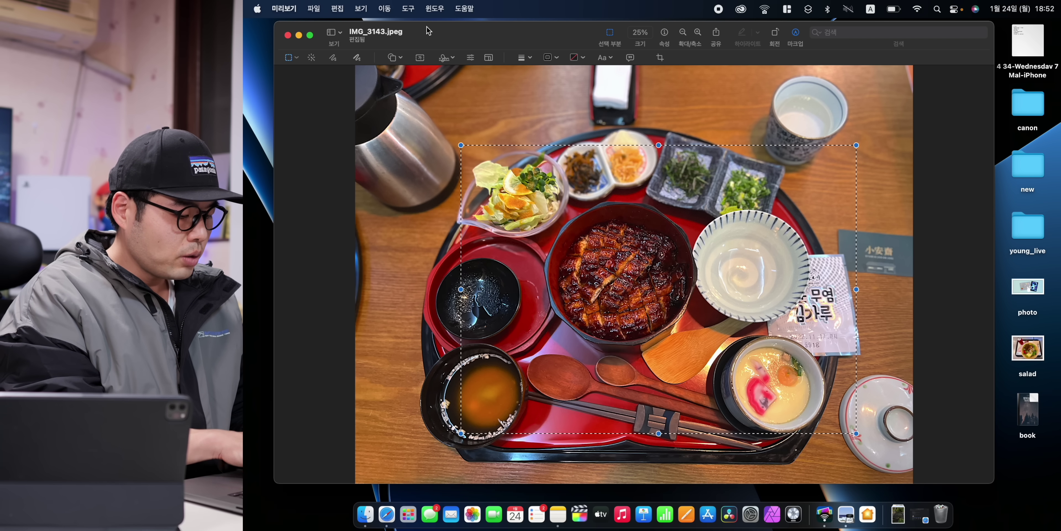
key(alt+super+2)
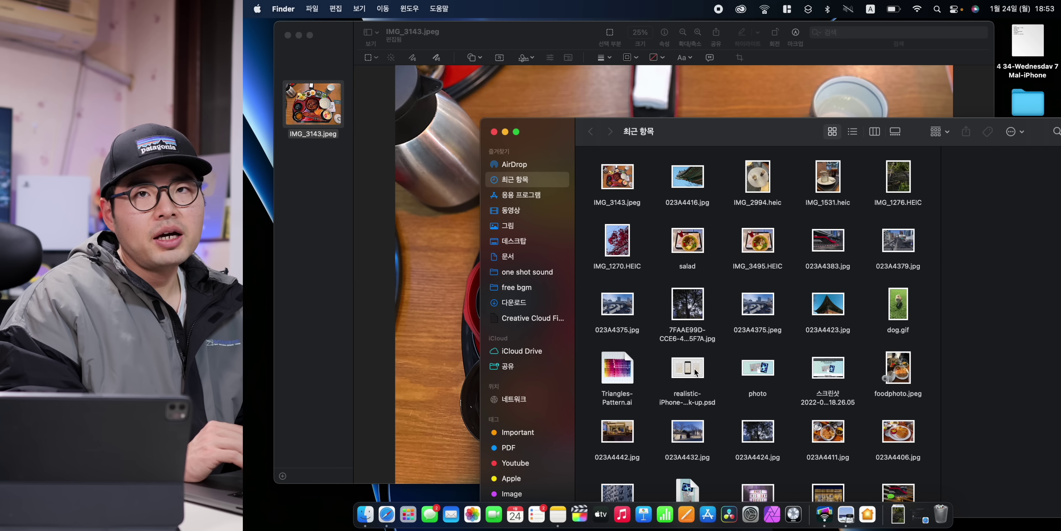
drag(695, 372, 317, 194)
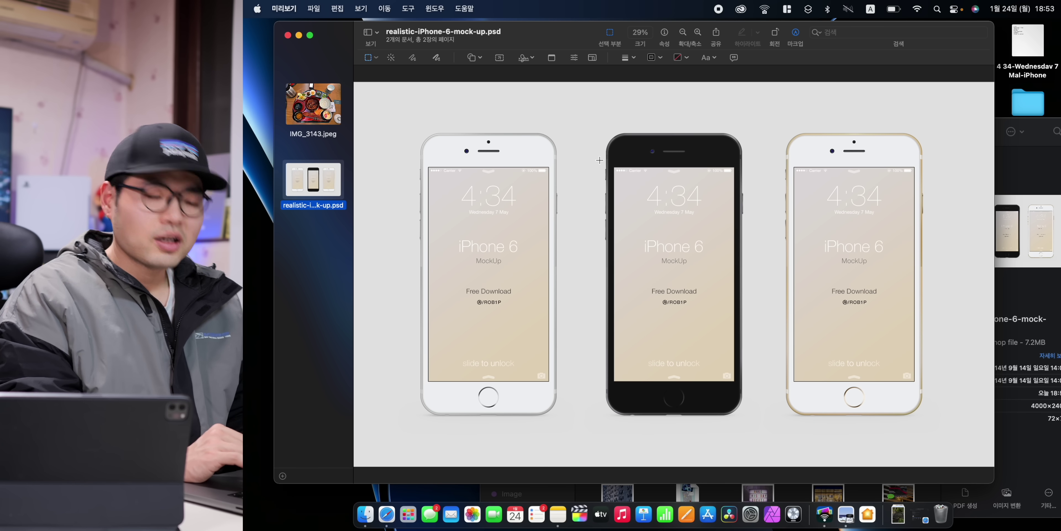
Paste the copied food area into the iPhone mock-up, shrink it, and place it on the black phone's screen.
key(super+v)
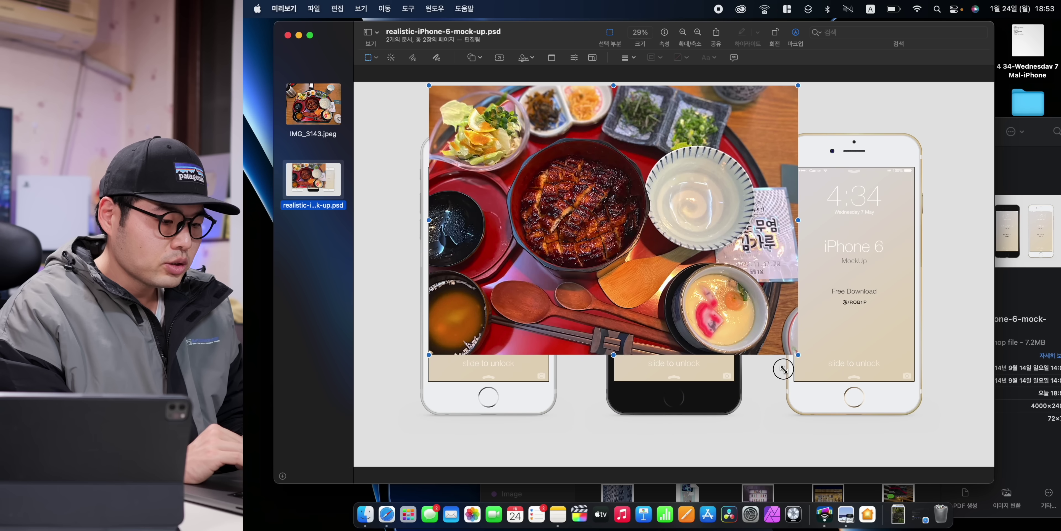
drag(782, 361, 610, 218)
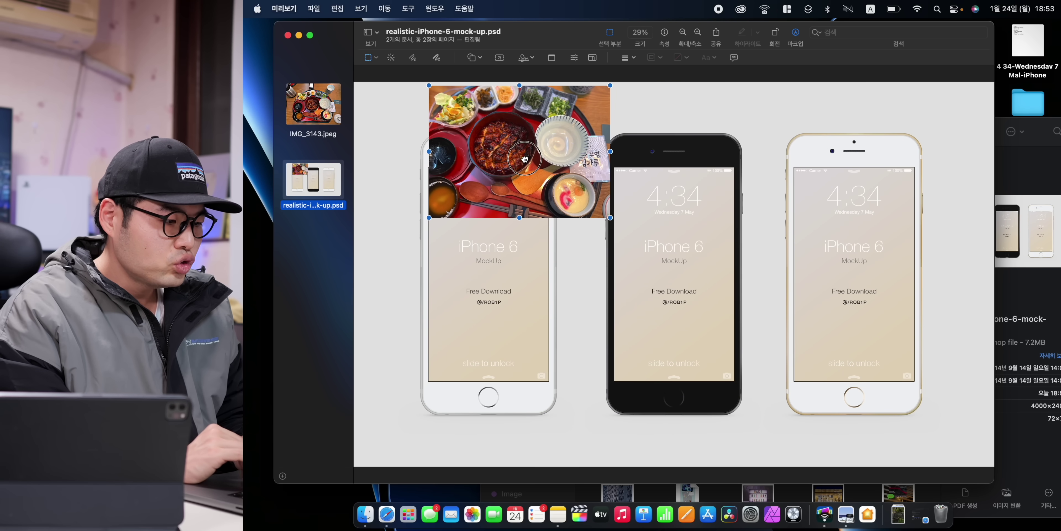
drag(525, 158, 686, 290)
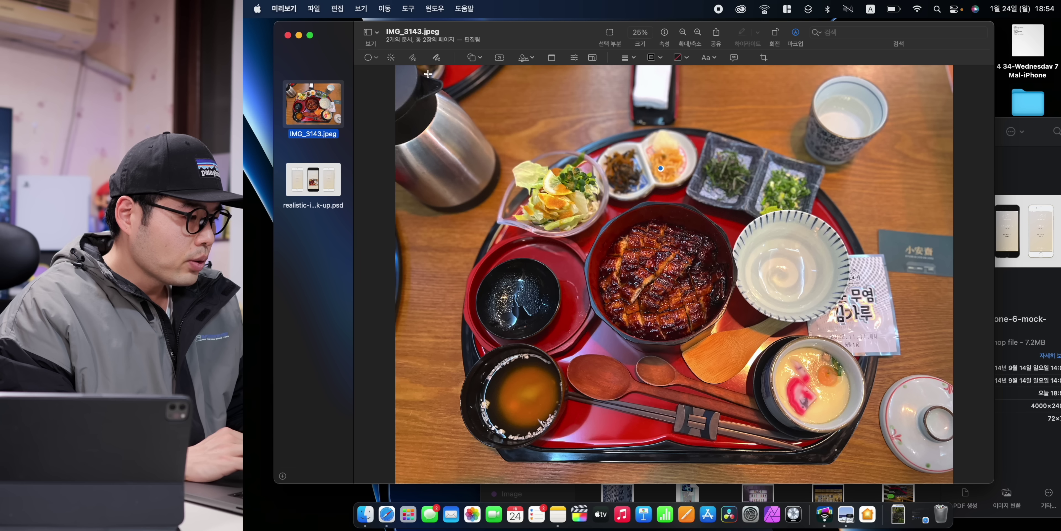
Draw a circular selection with the elliptical selection tool around the main dish in IMG_3143.jpeg.
click(370, 57)
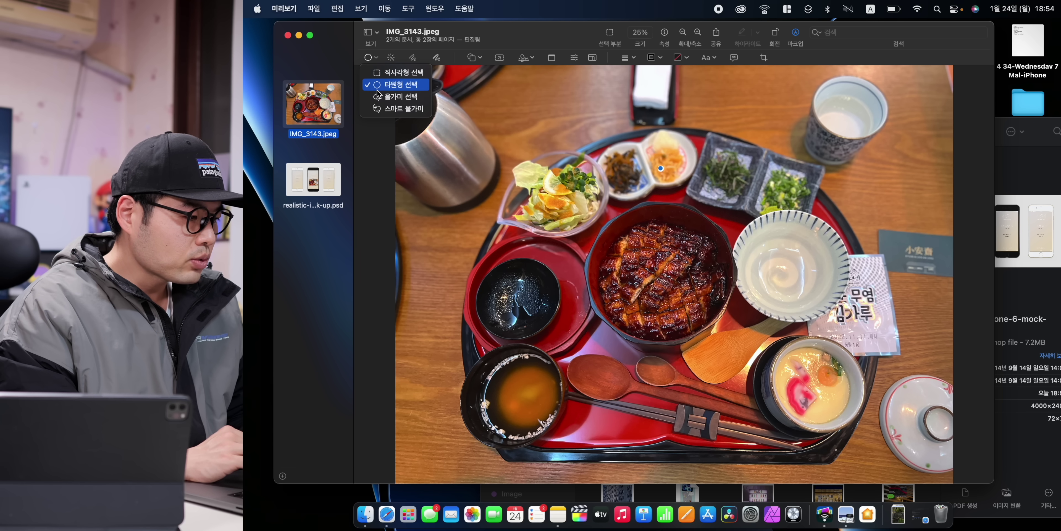
drag(540, 161, 799, 352)
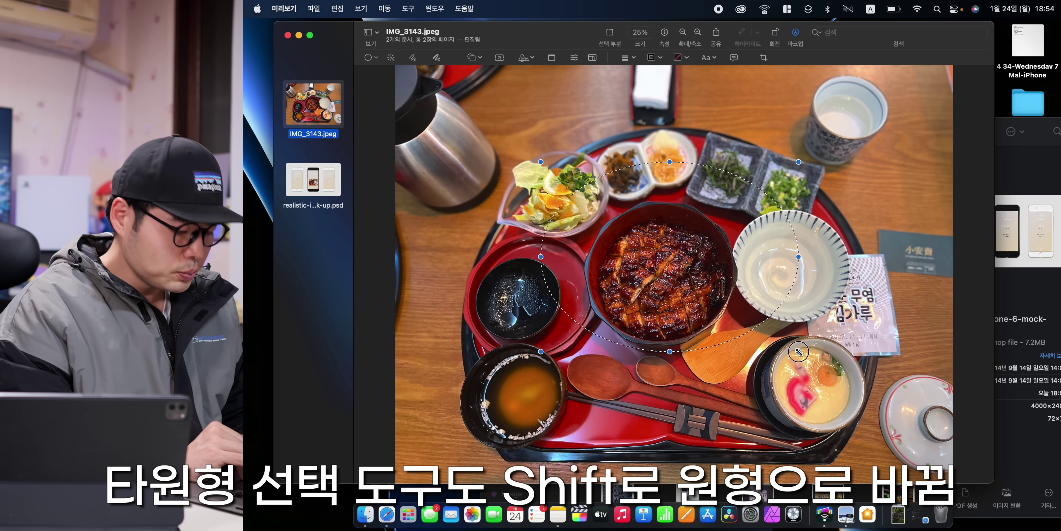
drag(866, 379, 941, 395)
mouse_move(696, 239)
mouse_down()
mouse_move(713, 244)
mouse_move(699, 243)
mouse_up()
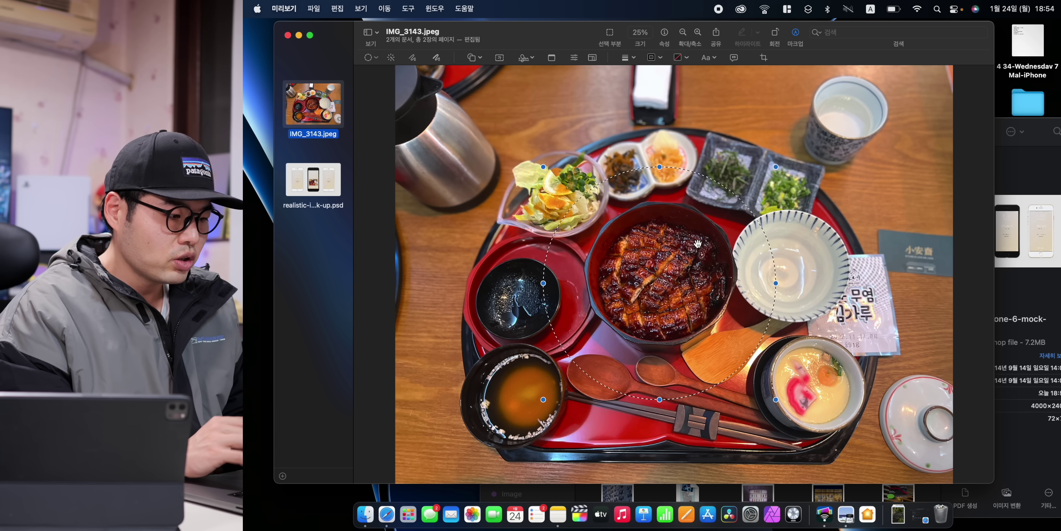
Paste the circular food cutout into the iPhone mock-up and place it on the silver phone's screen.
key(Down)
key(super+v)
drag(646, 247, 501, 304)
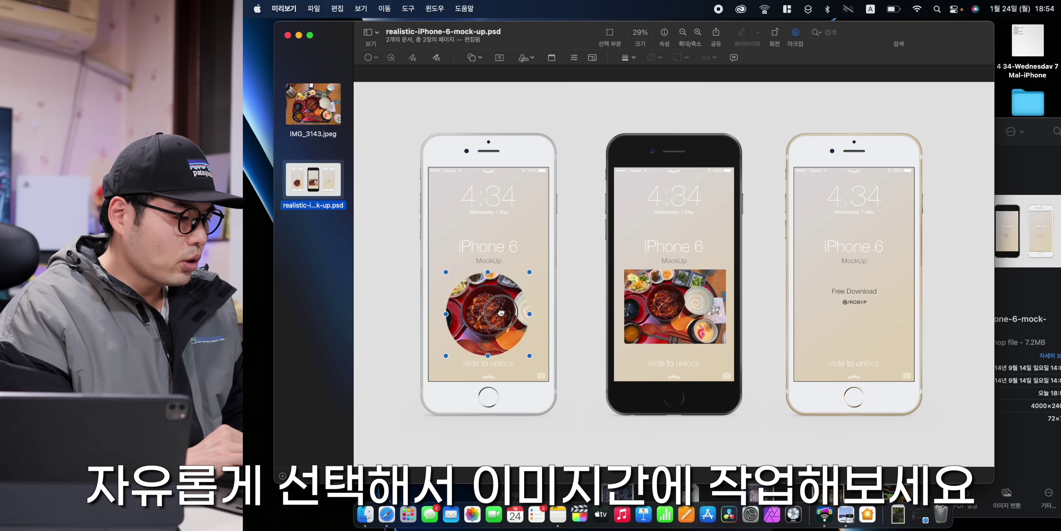
Delete the iPhone mock-up's grey background and the silver phone's screen wallpaper with Instant Alpha.
click(306, 92)
click(313, 183)
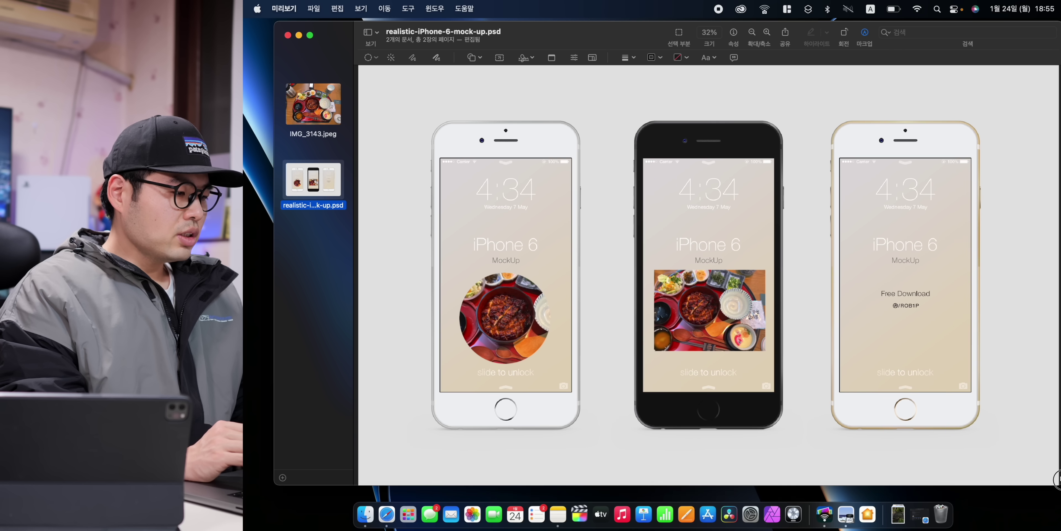
drag(1060, 490, 1051, 482)
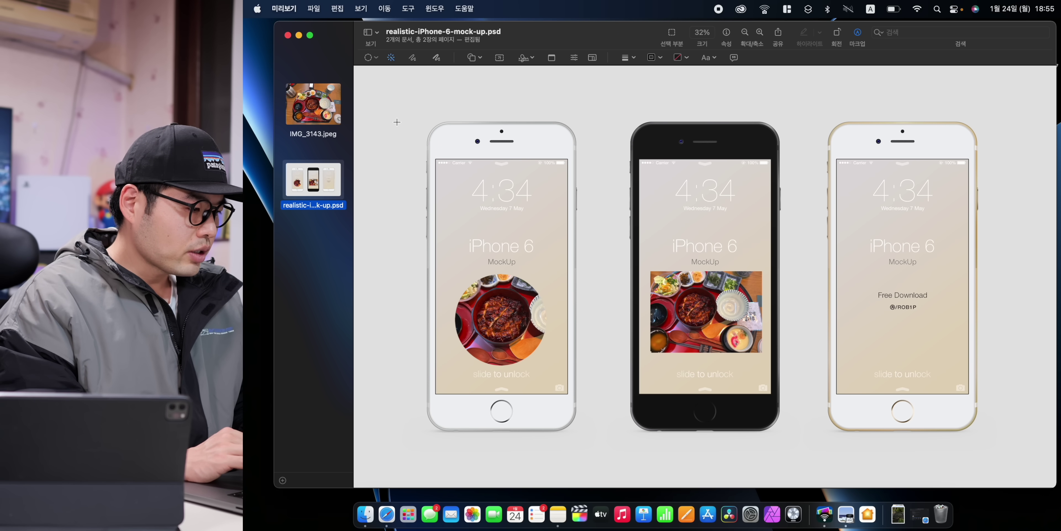
mouse_move(397, 122)
mouse_down()
mouse_move(384, 161)
mouse_move(392, 118)
mouse_up()
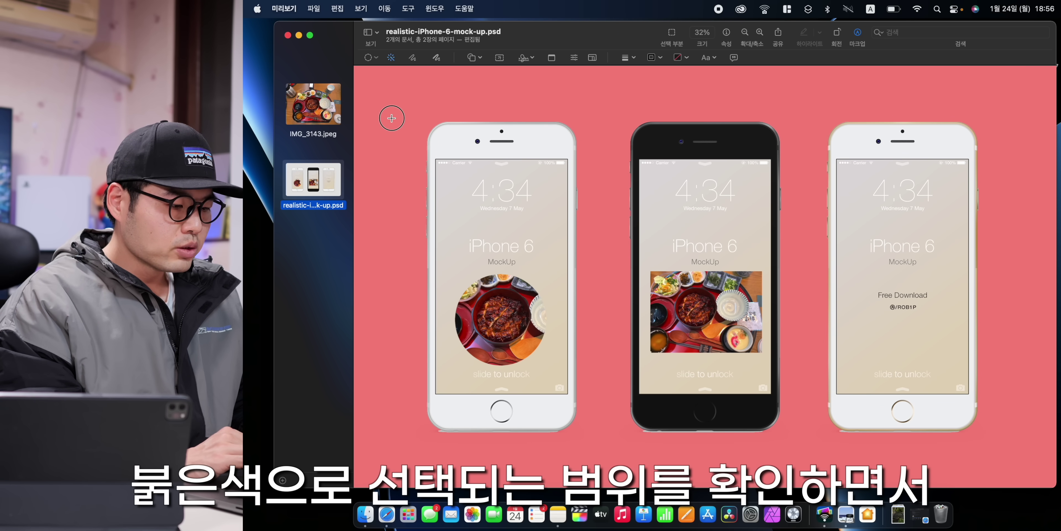
drag(391, 118, 392, 118)
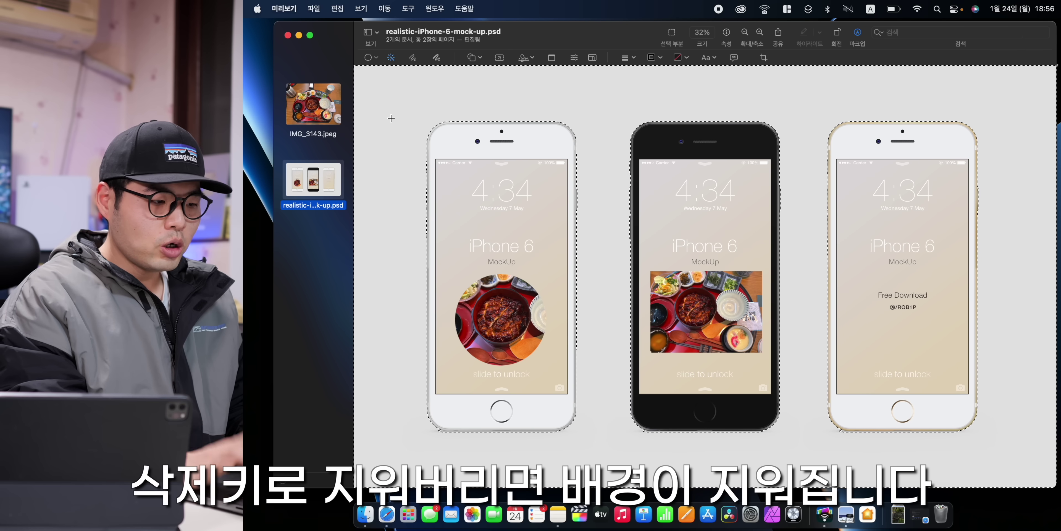
key(BackSpace)
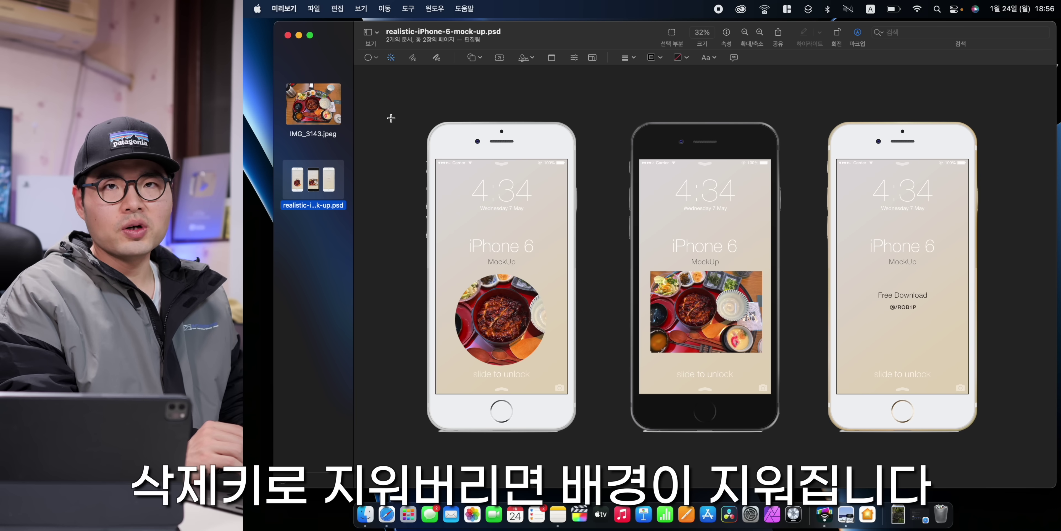
drag(550, 212, 550, 213)
key(BackSpace)
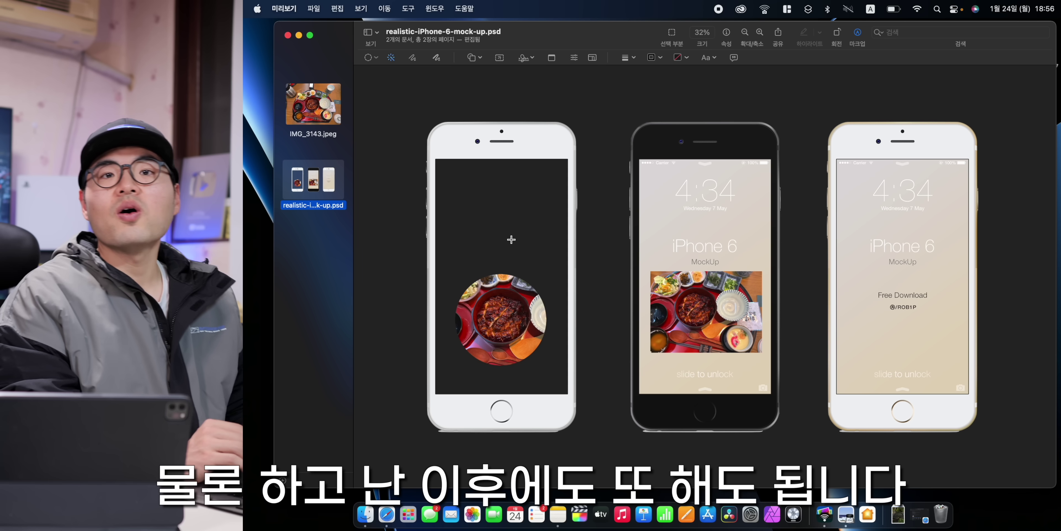
Make a rectangular selection around the whole silver phone in the mock-up and copy it.
click(371, 57)
click(381, 71)
drag(386, 100, 606, 464)
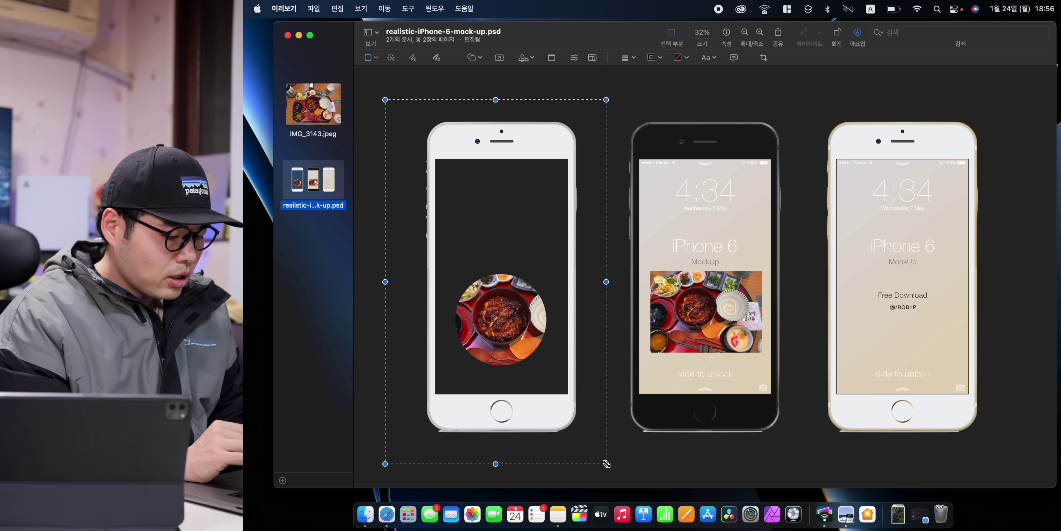
key(super+c)
Switch to Finder, add the photo image below the mock-up in Preview's thumbnails, and display it.
key(super+Tab)
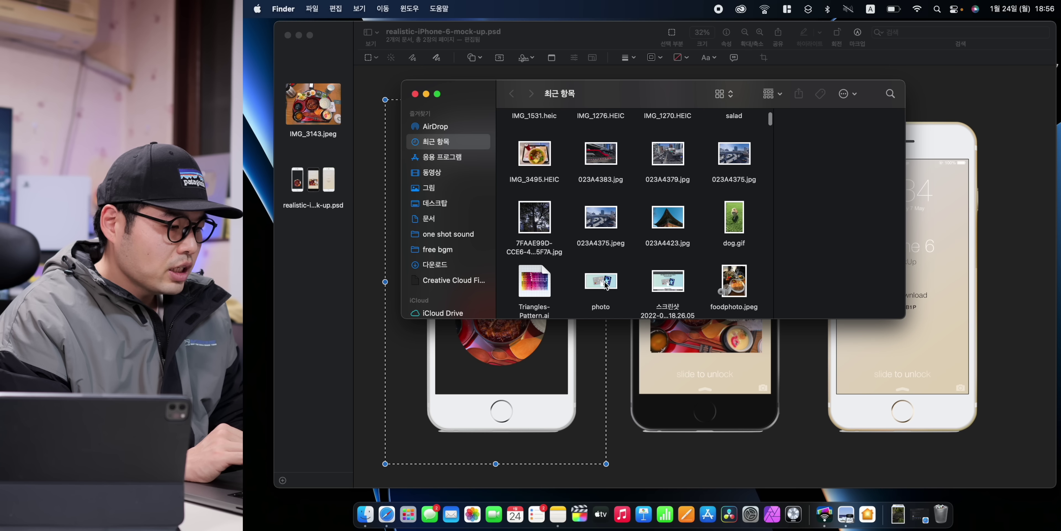
drag(601, 278, 314, 247)
click(313, 246)
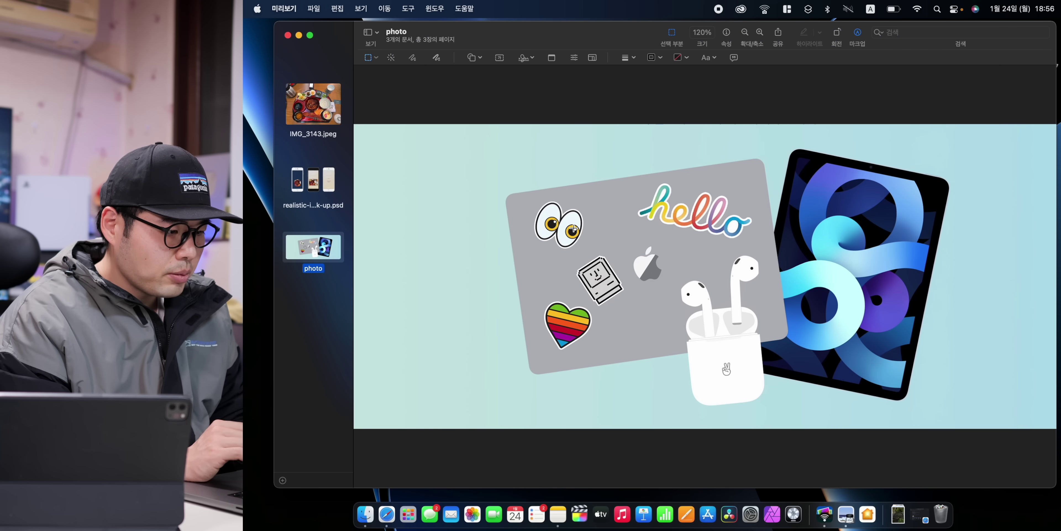
Paste the copied silver phone into the photo image, shrink it, and place it beside the sticker-covered laptop.
key(super+v)
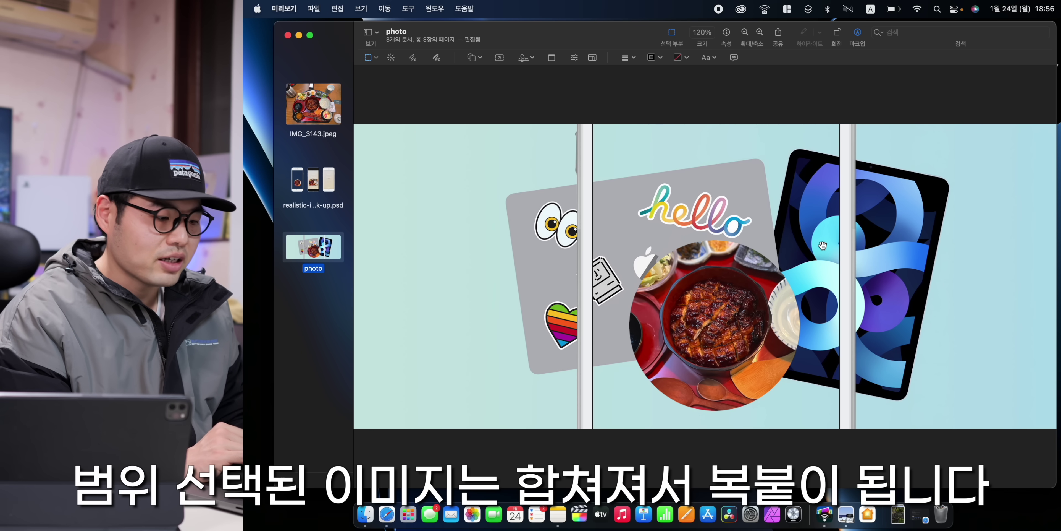
drag(823, 245, 326, 186)
click(326, 187)
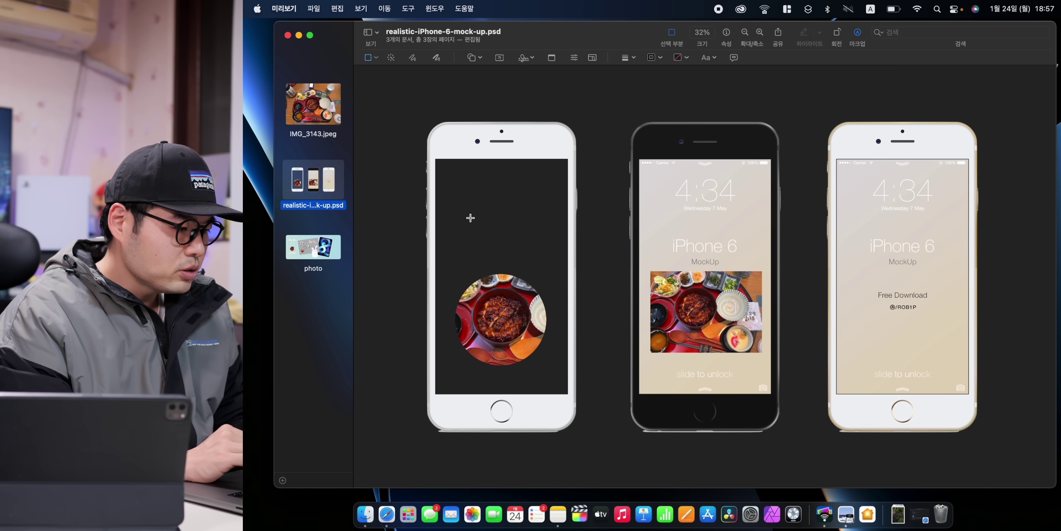
click(343, 247)
drag(473, 320, 478, 320)
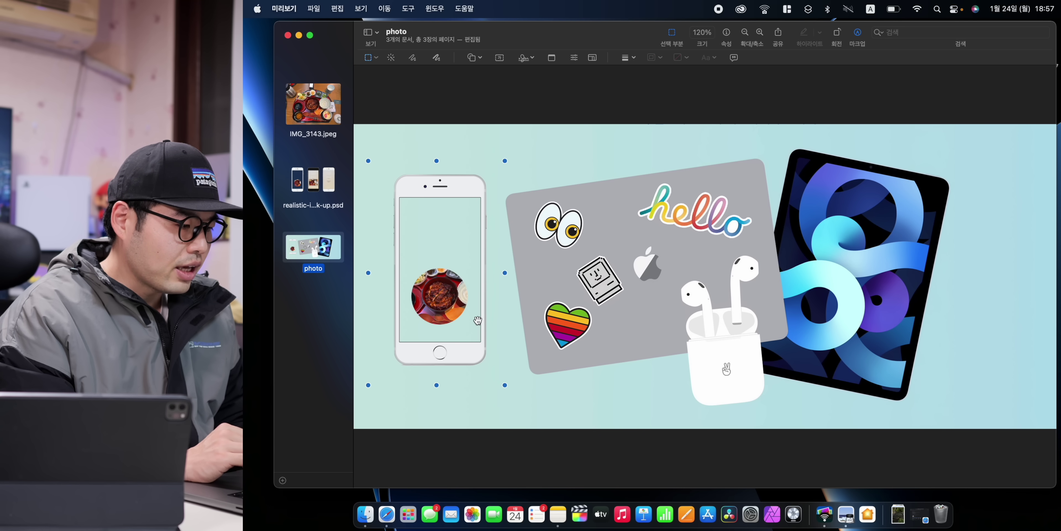
Crop the photo image with a rectangular selection to trim the excess background beyond the tablet.
click(328, 188)
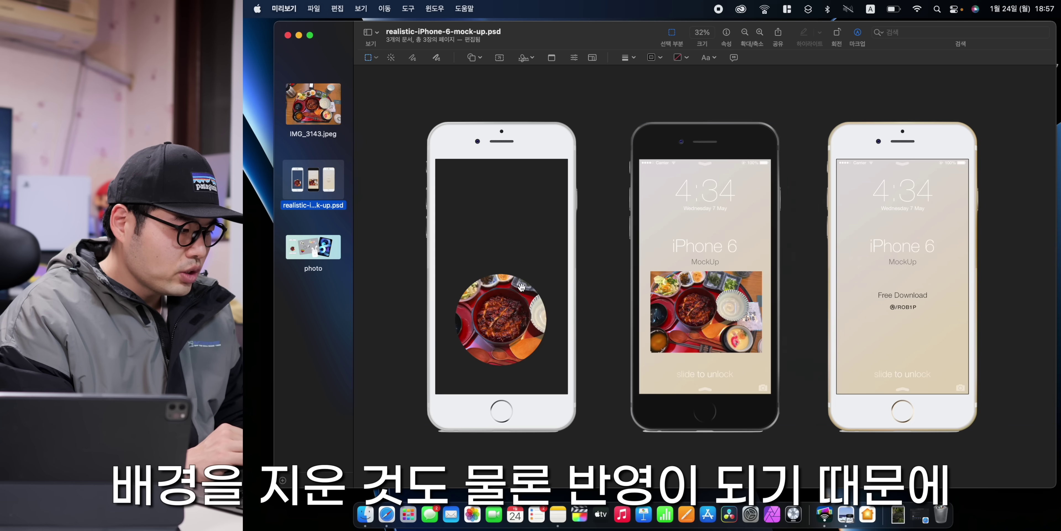
click(323, 260)
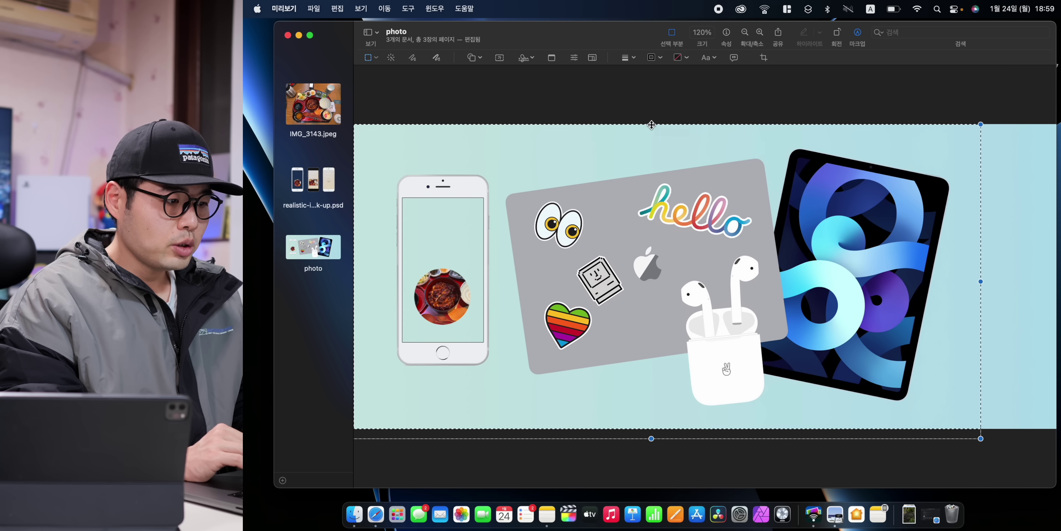
click(764, 58)
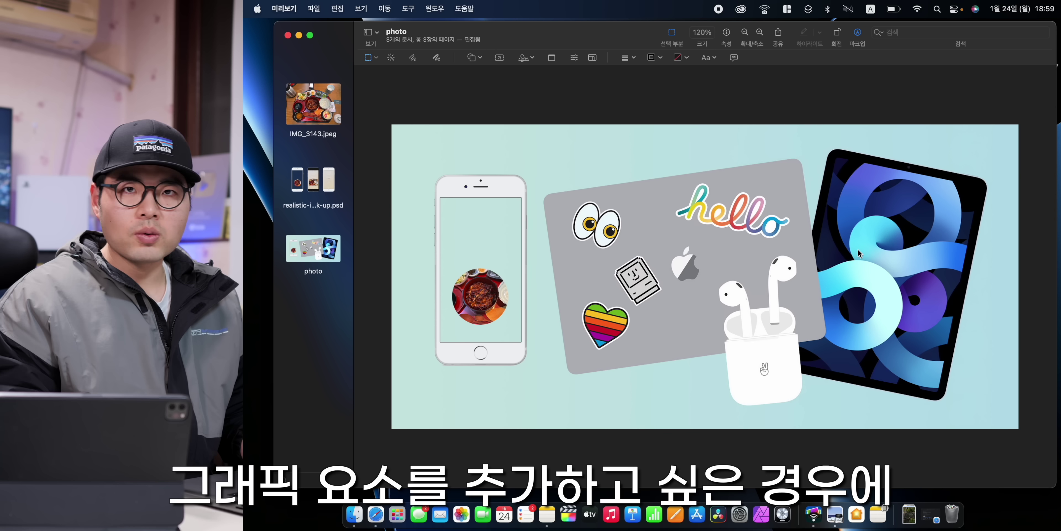
Draw freehand strokes over the laptop with the Draw tool, switching to the thickest brush line for the last ones.
click(437, 58)
mouse_move(593, 199)
mouse_down()
mouse_move(651, 140)
mouse_move(692, 186)
mouse_move(634, 187)
mouse_move(703, 231)
mouse_move(572, 231)
mouse_move(647, 301)
mouse_move(555, 307)
mouse_up()
click(629, 57)
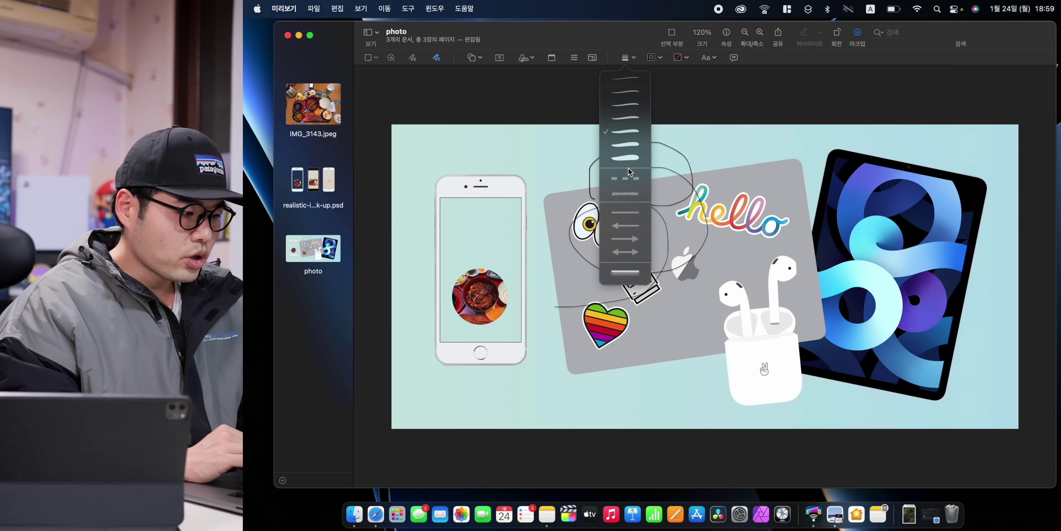
click(630, 157)
mouse_move(709, 157)
mouse_down()
mouse_move(766, 156)
mouse_move(709, 186)
mouse_move(729, 226)
mouse_up()
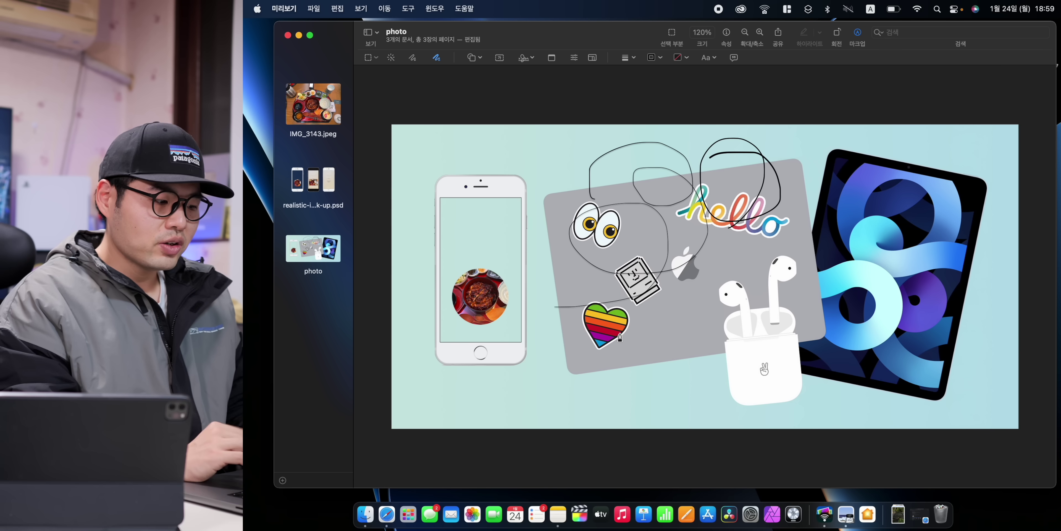
mouse_move(630, 351)
mouse_down()
mouse_move(633, 360)
mouse_move(670, 344)
mouse_move(655, 315)
mouse_move(717, 363)
mouse_move(735, 320)
mouse_move(657, 317)
mouse_move(548, 387)
mouse_move(552, 344)
mouse_move(552, 406)
mouse_move(453, 255)
mouse_move(642, 326)
mouse_move(561, 137)
mouse_move(761, 284)
mouse_move(717, 220)
mouse_up()
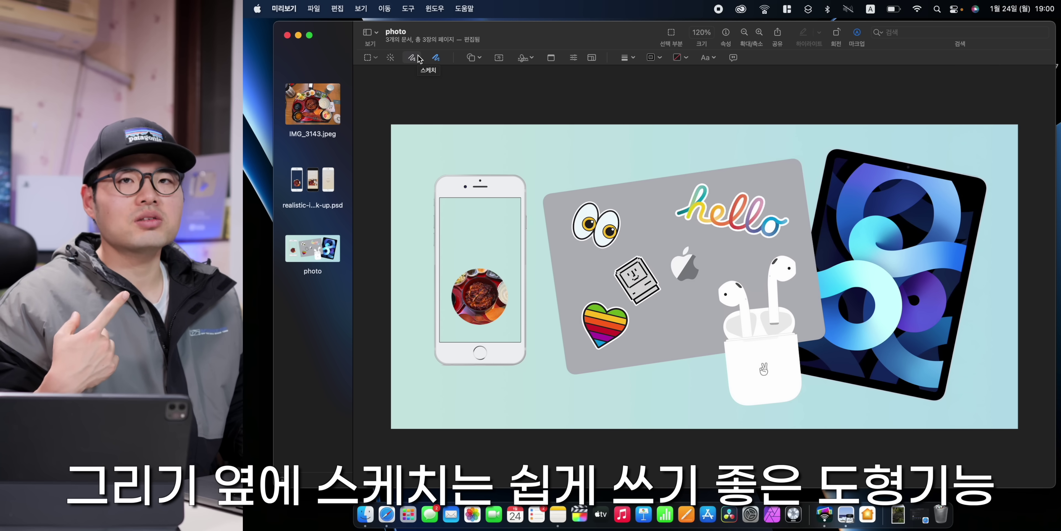
Sketch a triangle across the laptop with the Sketch tool and move it onto the tablet.
click(418, 59)
mouse_move(504, 285)
mouse_down()
mouse_move(659, 251)
mouse_move(644, 192)
mouse_move(616, 183)
mouse_move(505, 284)
mouse_up()
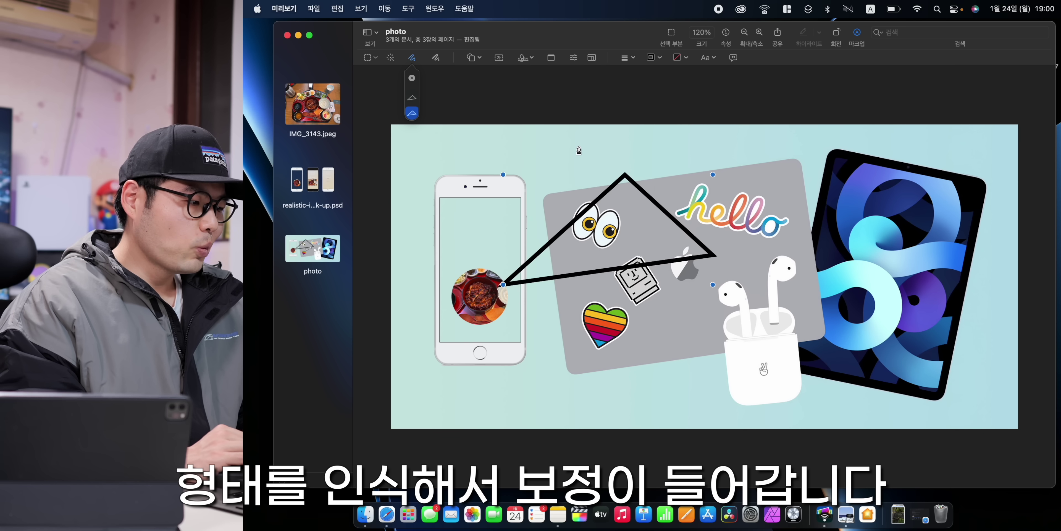
click(411, 100)
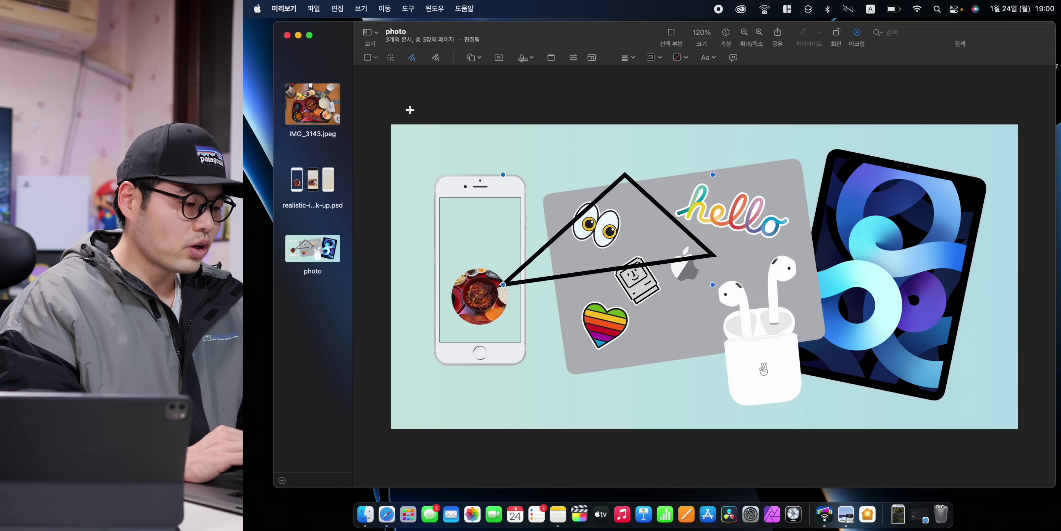
drag(624, 177, 863, 155)
Sketch a circle over the eyes sticker and a star over the phone, with dark pink borders and white fill.
click(653, 57)
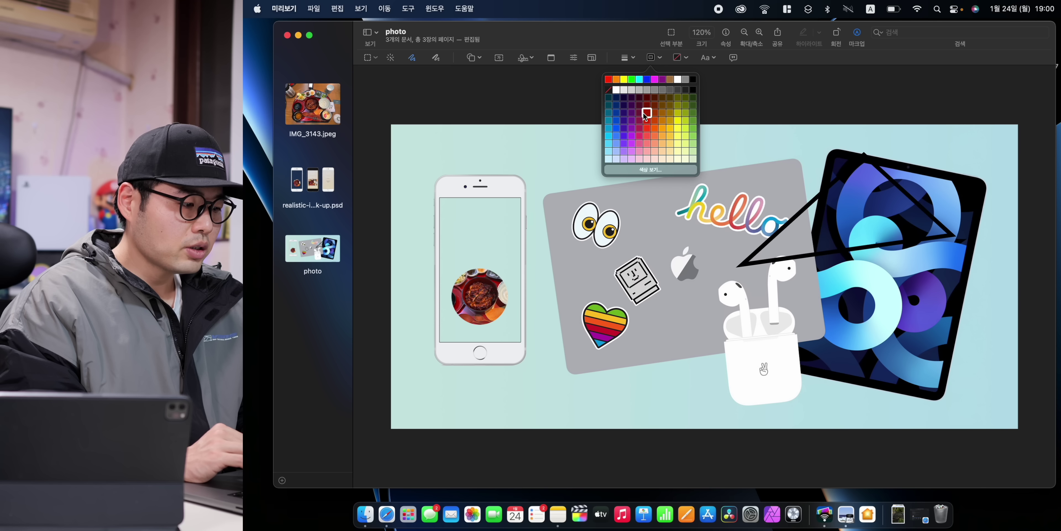
click(641, 134)
click(679, 57)
click(706, 79)
mouse_move(575, 165)
mouse_down()
mouse_move(602, 284)
mouse_move(649, 138)
mouse_move(585, 173)
mouse_up()
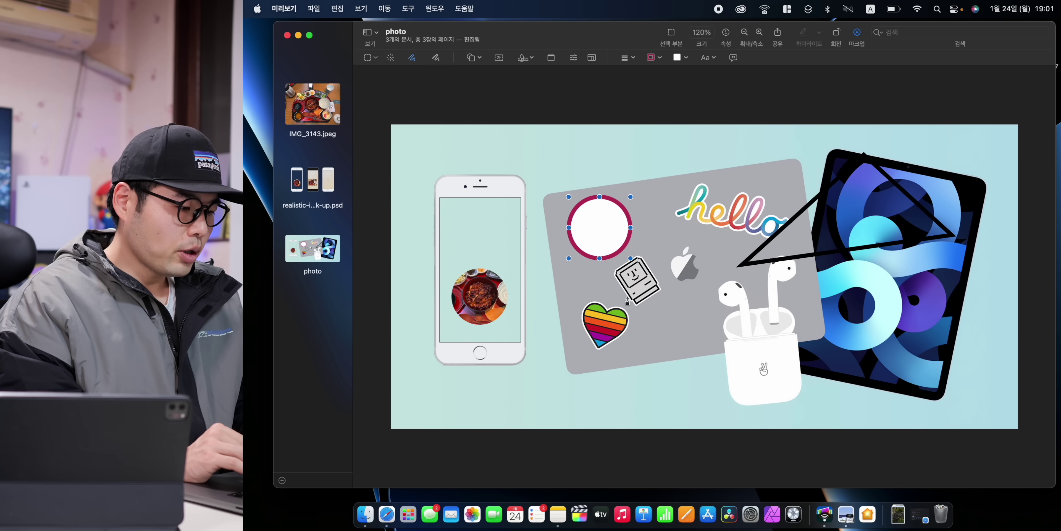
mouse_move(639, 300)
mouse_down()
mouse_move(505, 328)
mouse_move(541, 274)
mouse_move(544, 383)
mouse_up()
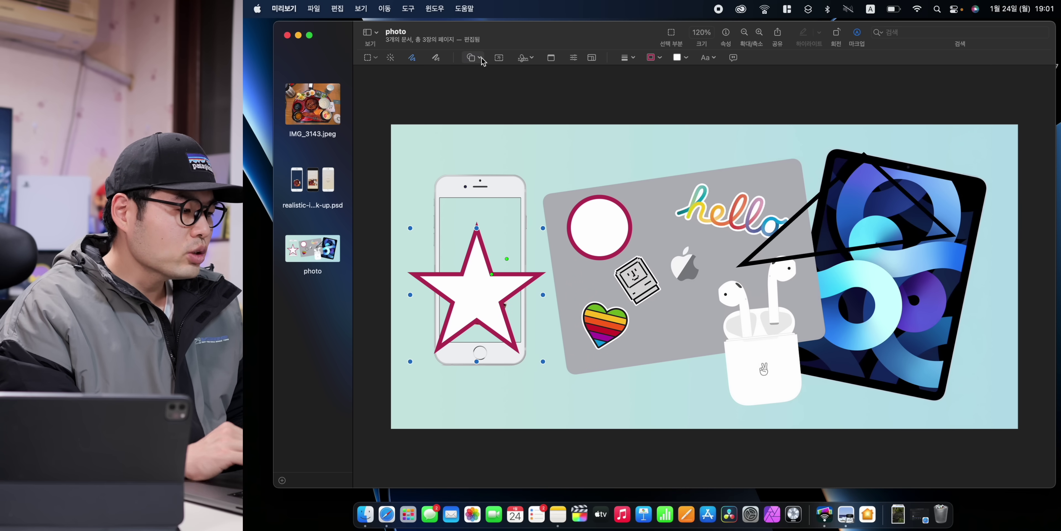
Insert a speech bubble shape and place it above the phone and the circle.
click(481, 58)
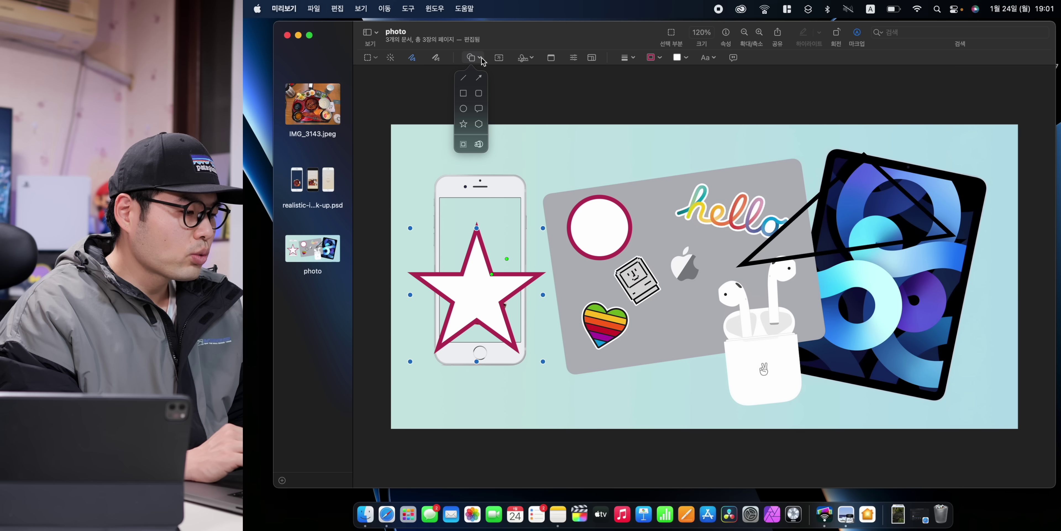
click(480, 110)
drag(696, 285, 535, 173)
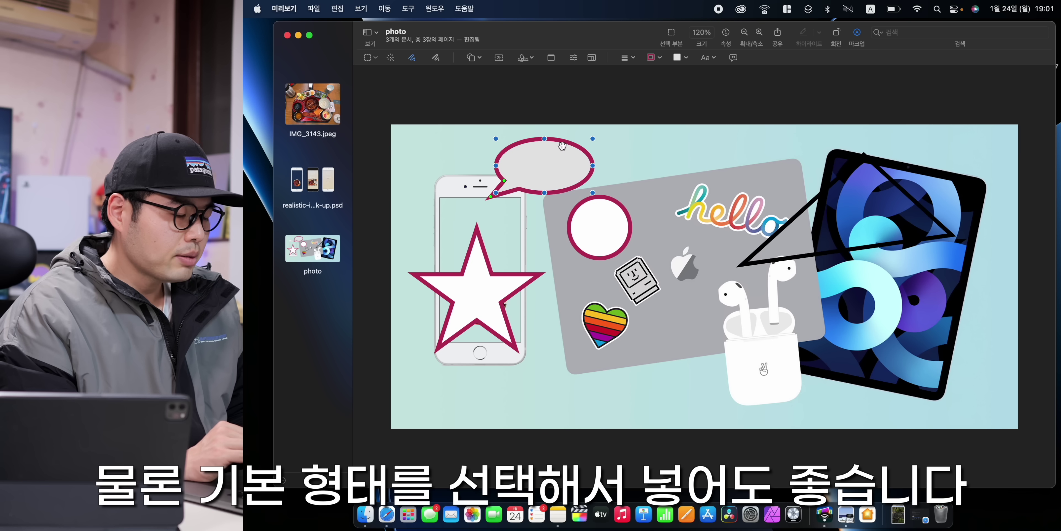
Resize the speech bubble and enter the text "아이폰 활용" inside it.
double_click(585, 181)
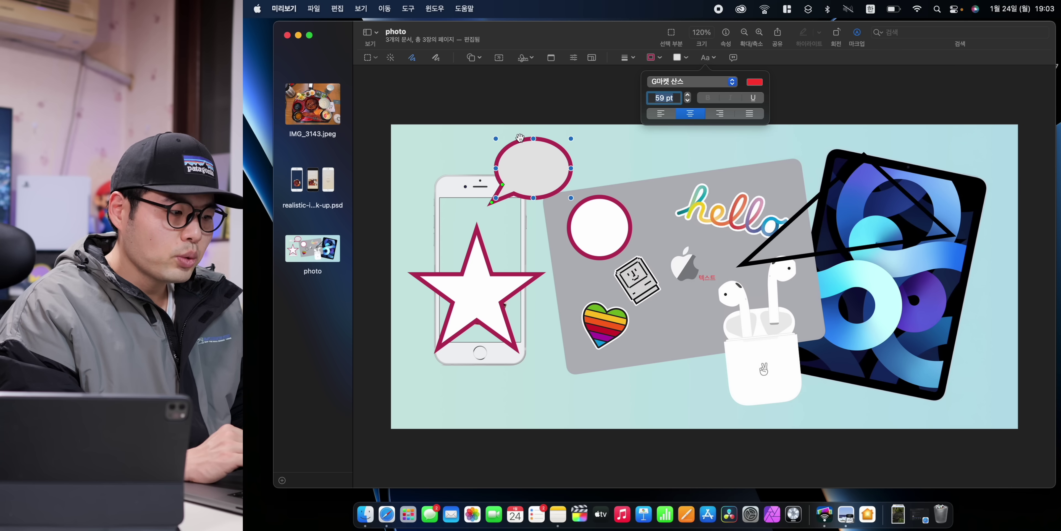
click(524, 165)
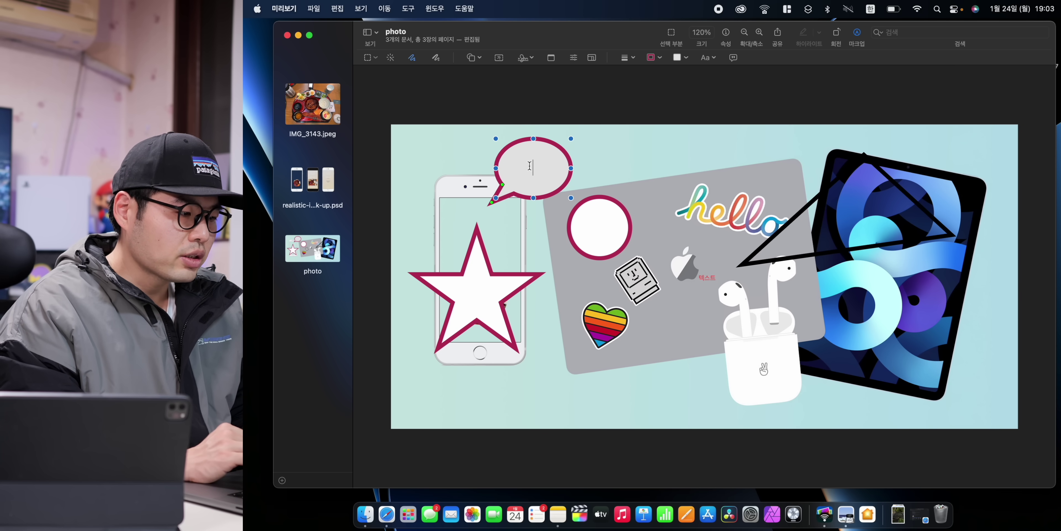
text(아이폰 활용)
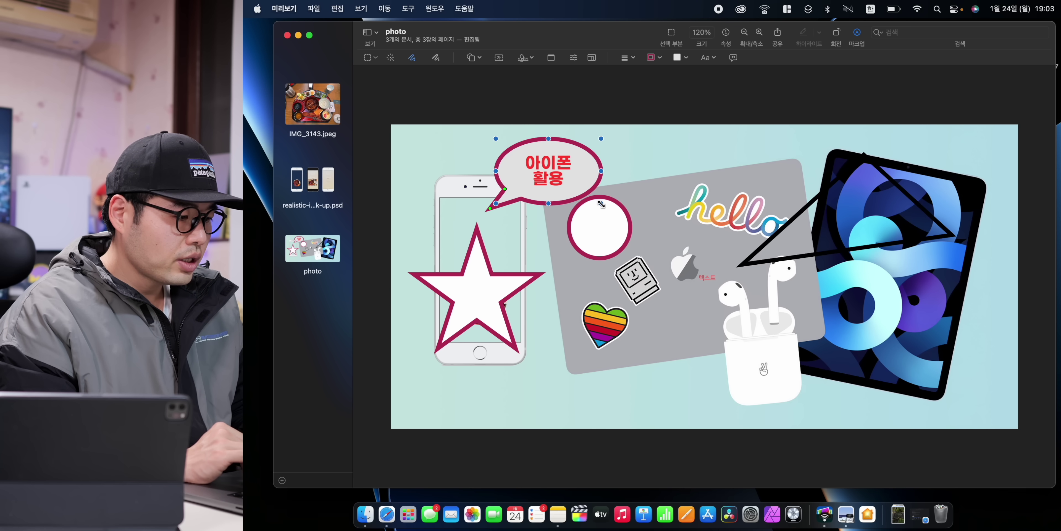
click(629, 170)
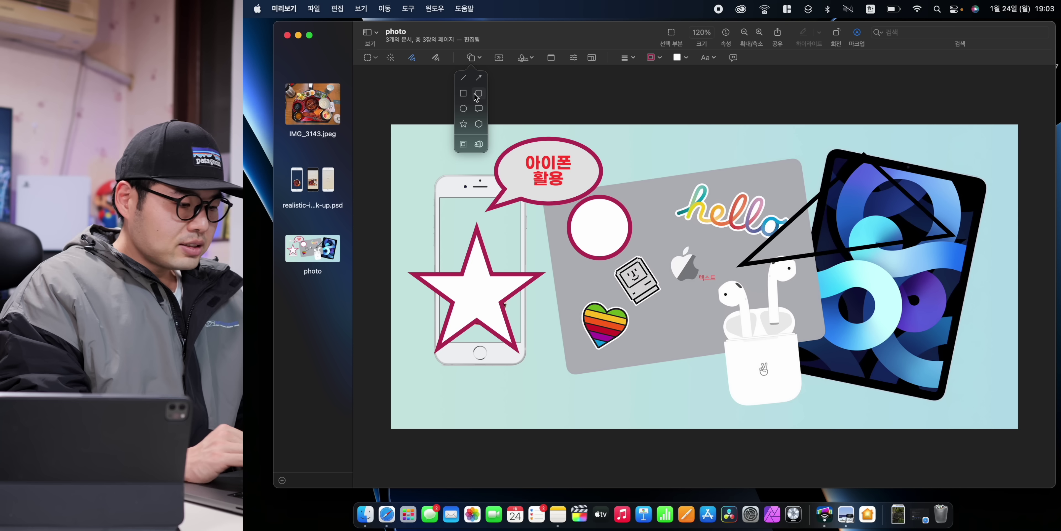
Insert a wide rectangle along the photo's lower edge and enter "유튜브 방구석 리뷰룸 구독과 좋아요!" in it.
click(463, 94)
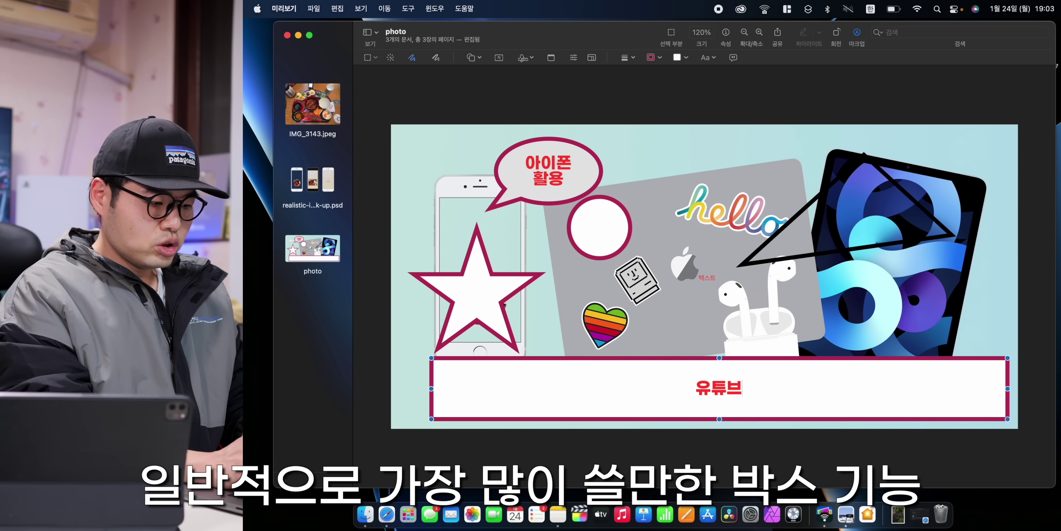
text(방구석 팁)
text(뷰룸)
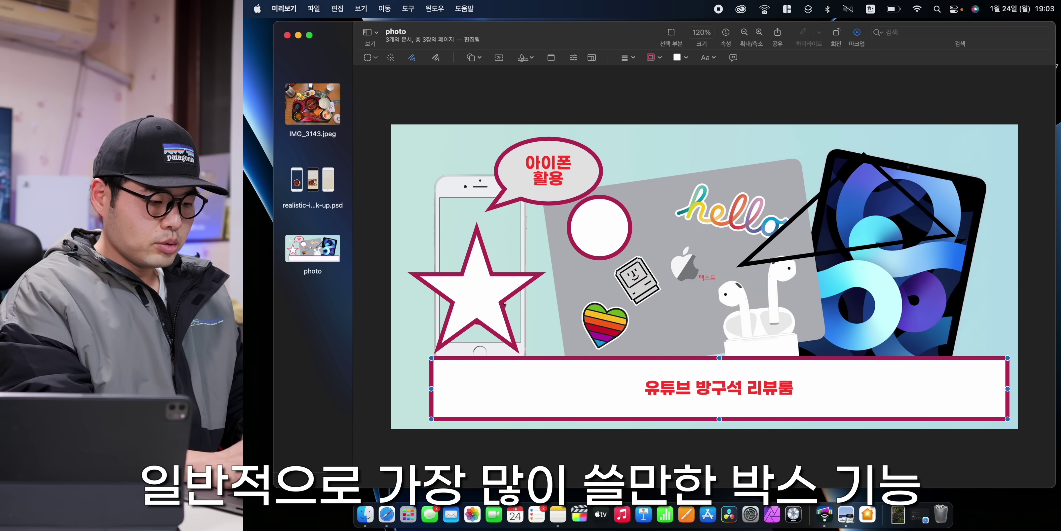
text( 구독과 조좋아요!)
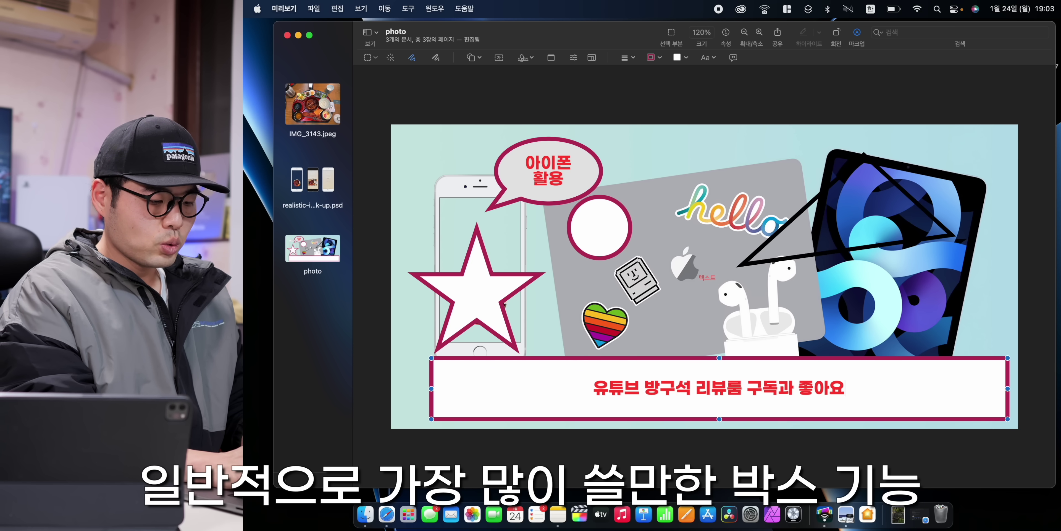
Set the text size in the wide lower rectangle to 124 pt.
double_click(780, 387)
click(708, 57)
click(688, 95)
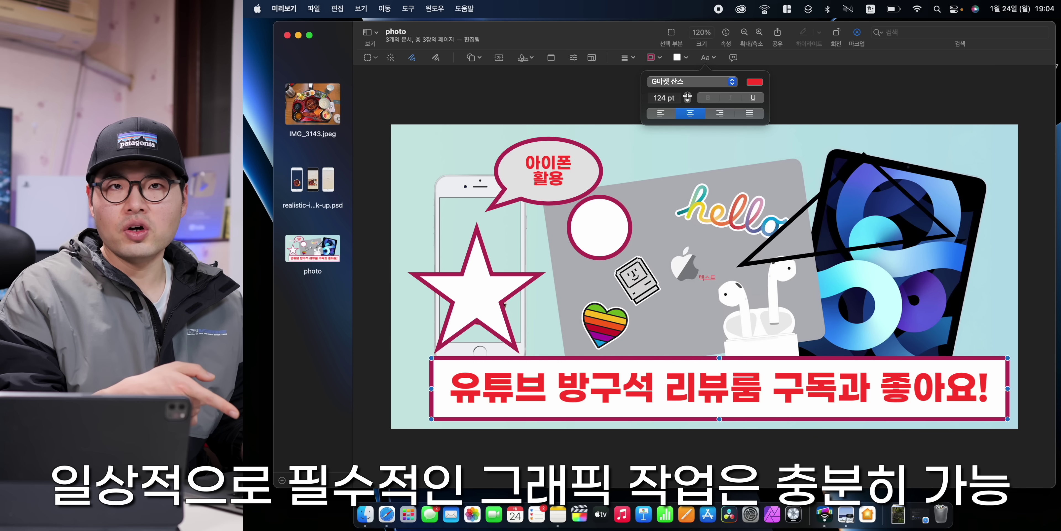
Try a transparent and a dark red fill on the wide lower rectangle, and set its fill back to white.
click(680, 58)
click(634, 88)
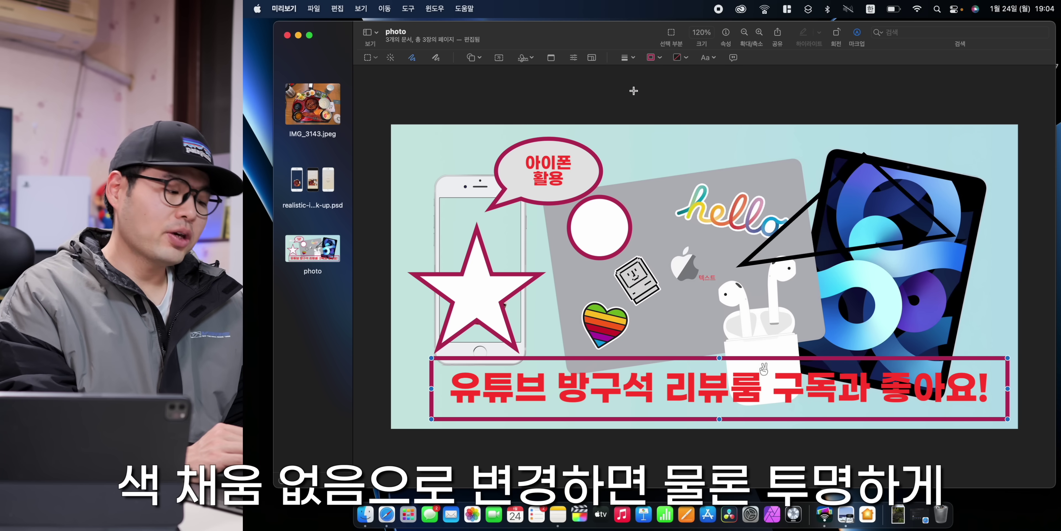
click(678, 60)
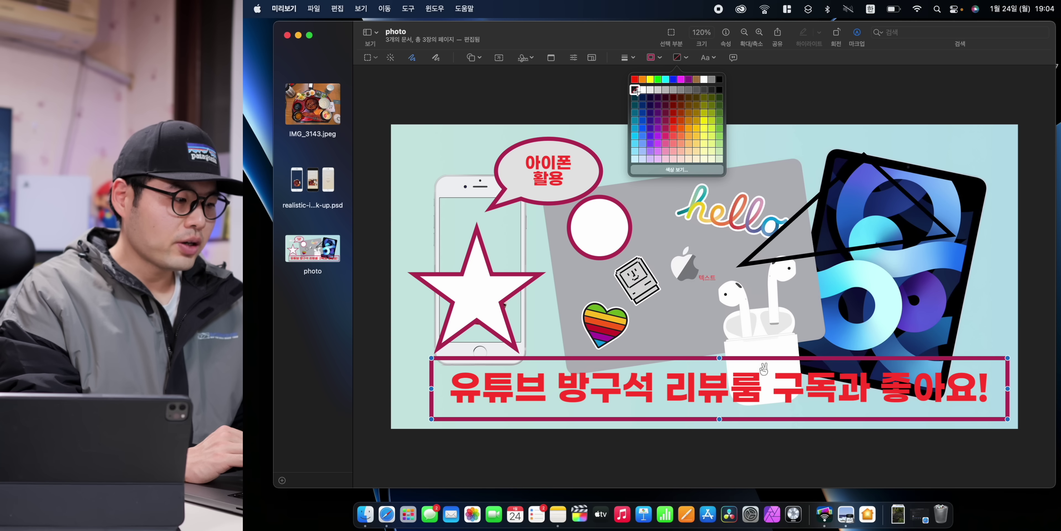
click(676, 107)
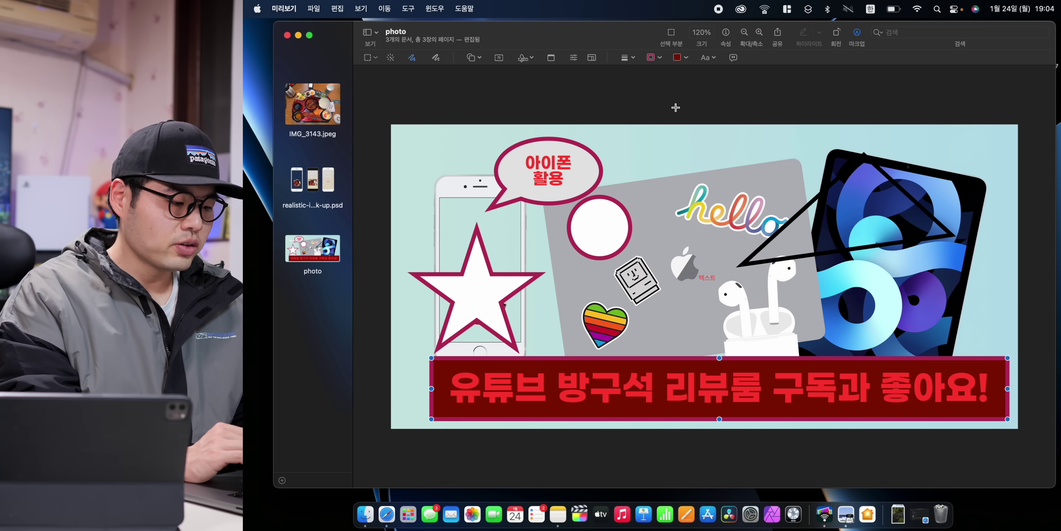
click(682, 61)
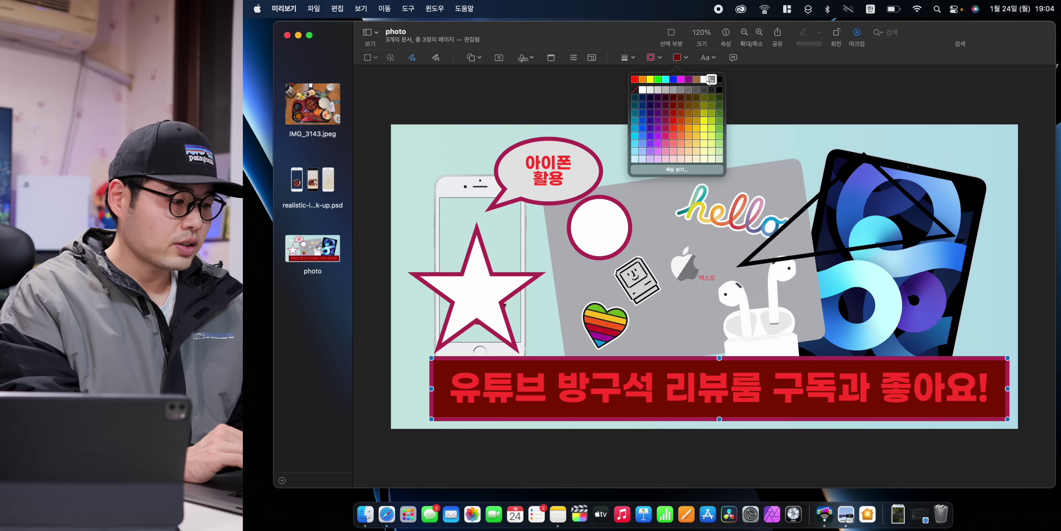
click(705, 80)
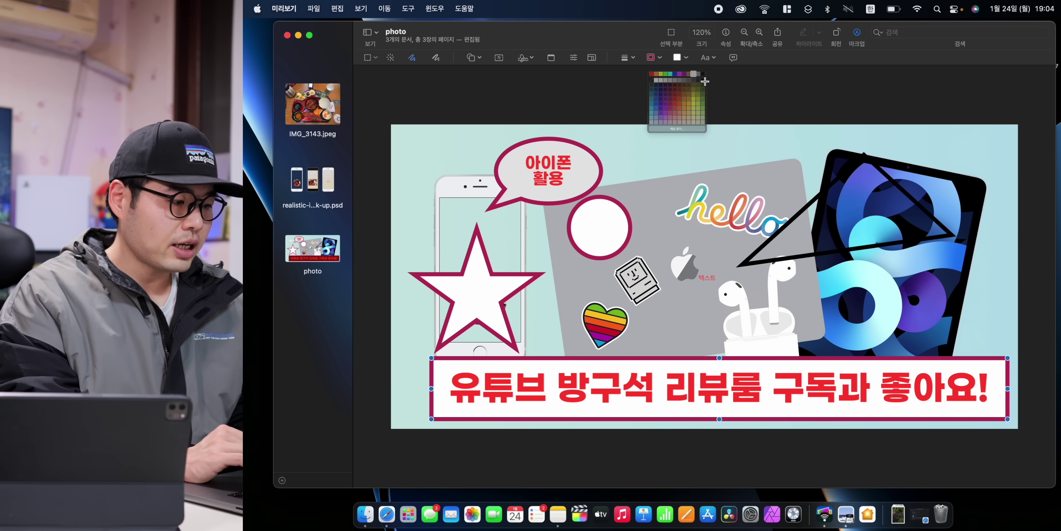
Insert a magnifier loupe over the Apple logo on the laptop and adjust its magnification.
click(474, 58)
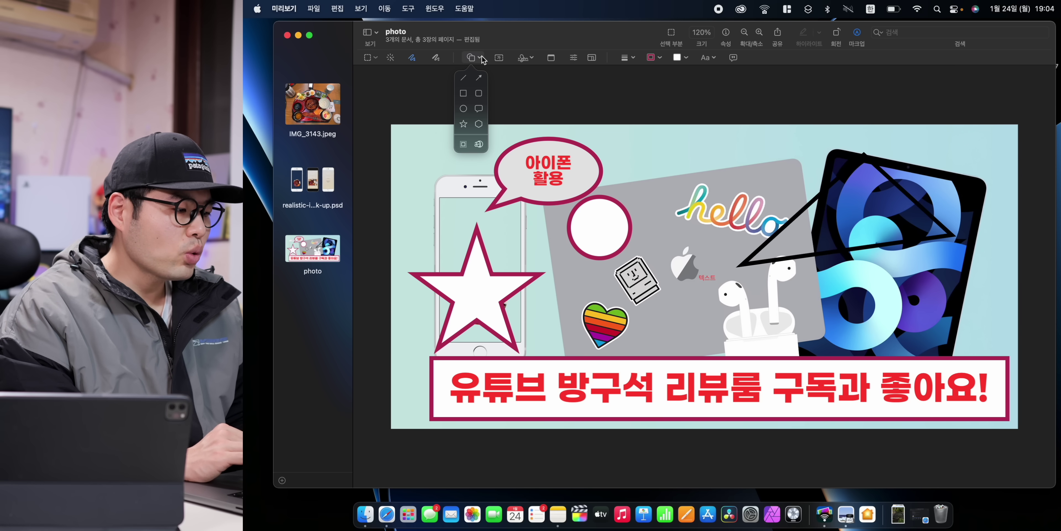
click(480, 144)
mouse_move(694, 281)
mouse_down()
mouse_move(725, 309)
mouse_move(703, 283)
mouse_up()
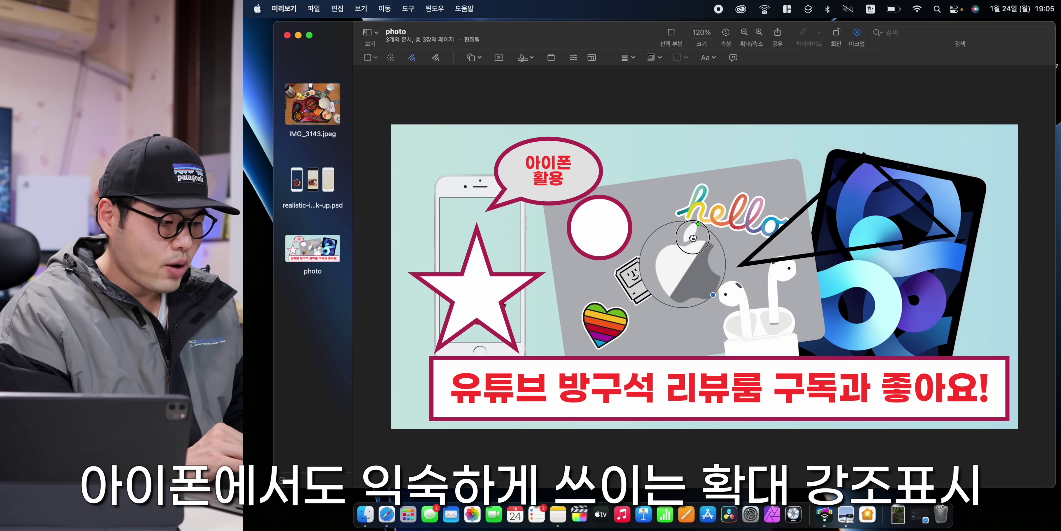
drag(695, 223, 696, 238)
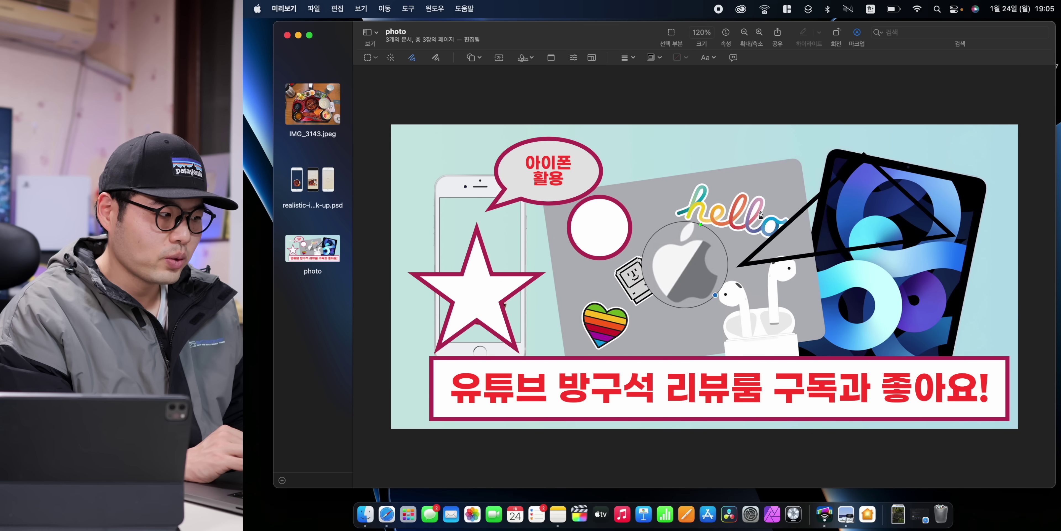
Give the wide lower rectangle a rough, hand-drawn border style.
click(473, 57)
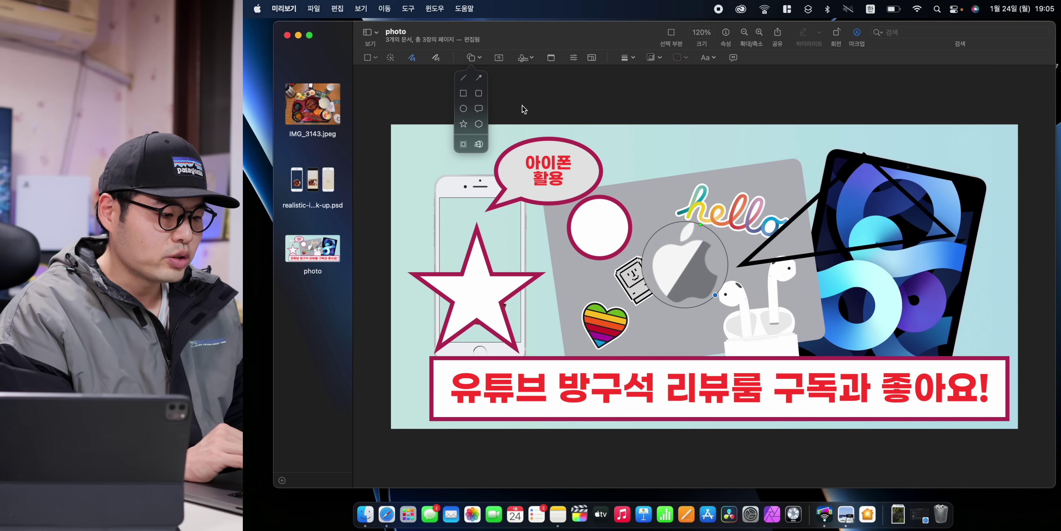
click(574, 363)
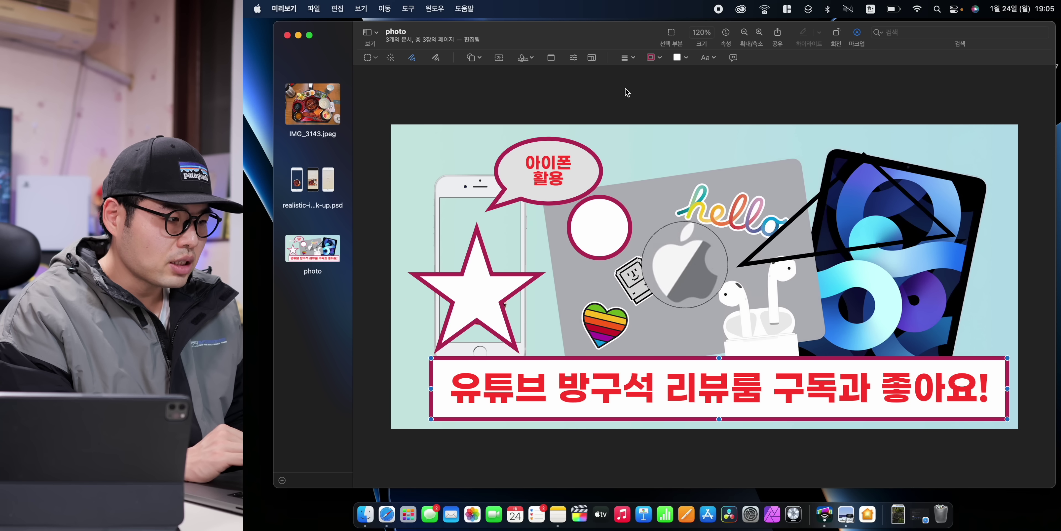
click(631, 59)
click(628, 202)
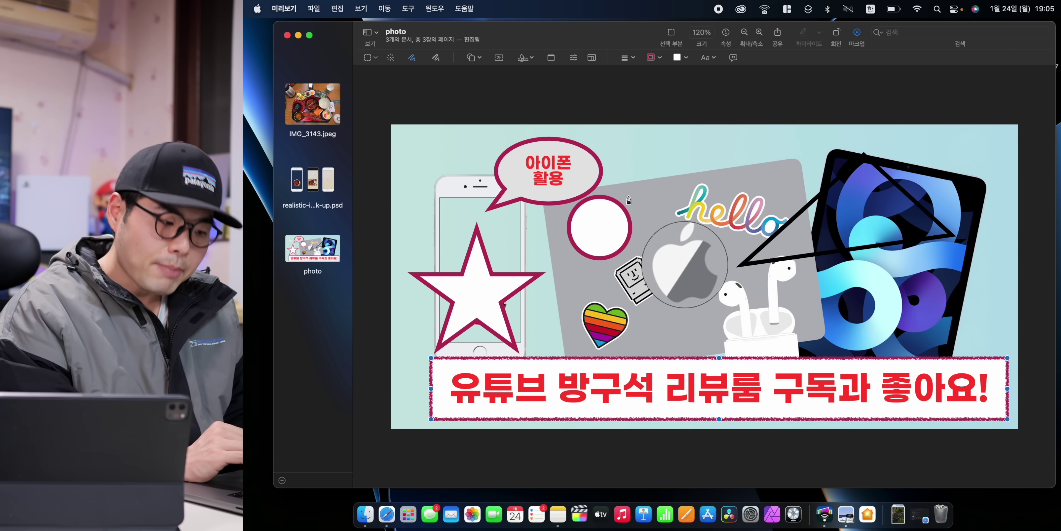
double_click(738, 383)
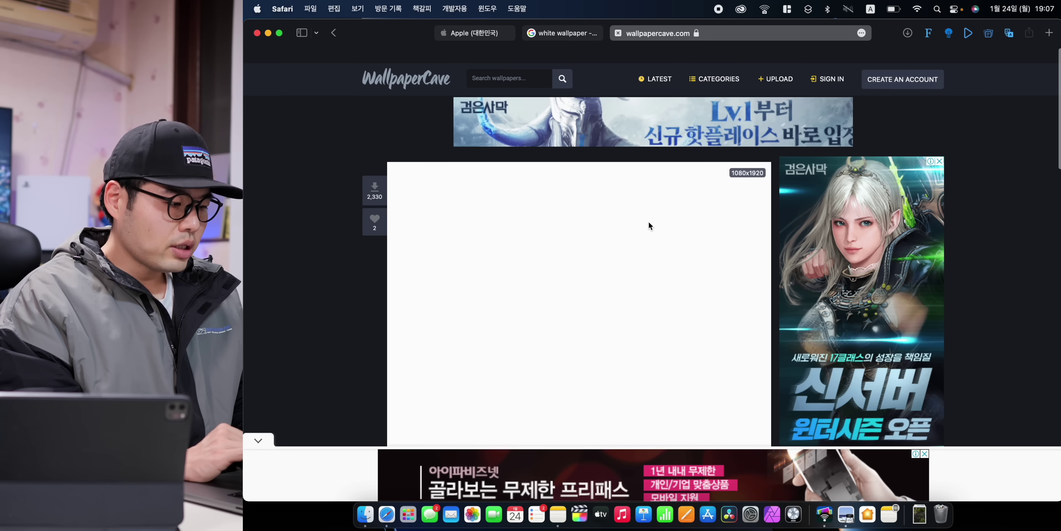
Add the downloaded wp5776683-white-photo-wallpapers.jpg to Preview's open images and rotate it to landscape.
scroll(649, 228, down, 10)
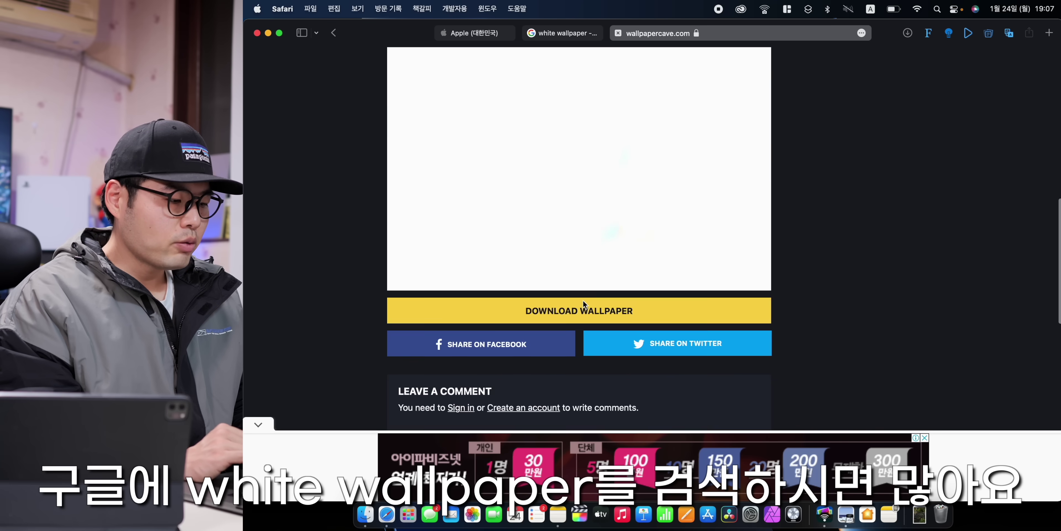
scroll(578, 266, up, 3)
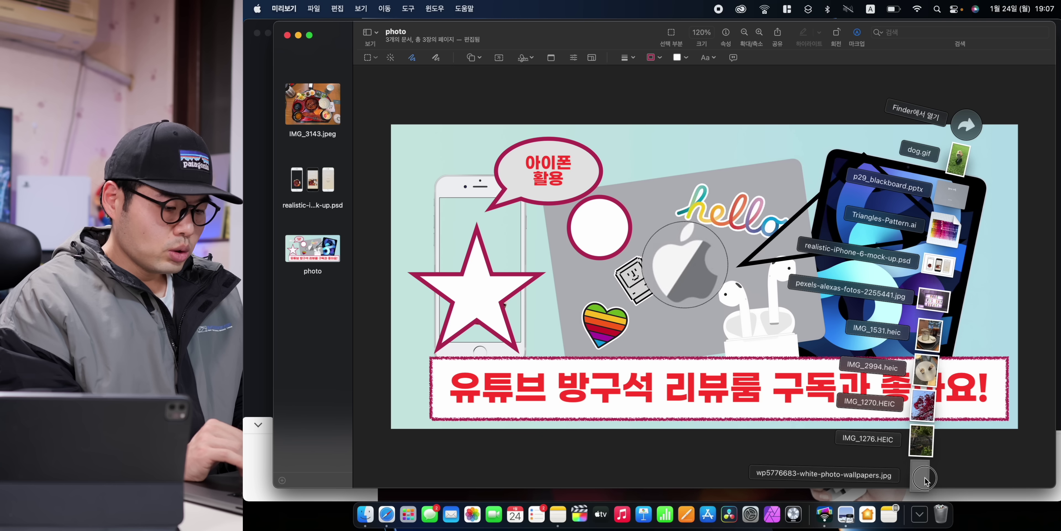
drag(923, 231, 315, 324)
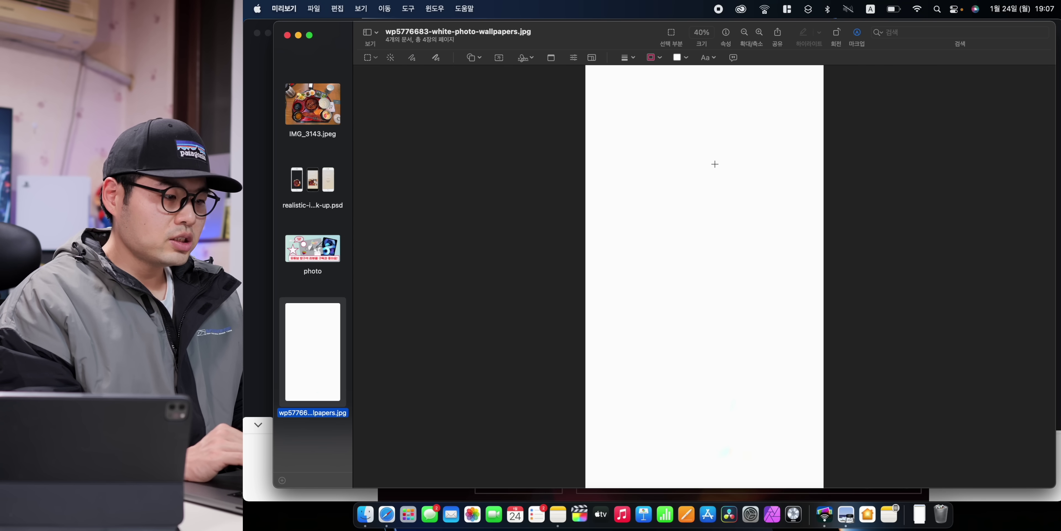
click(837, 33)
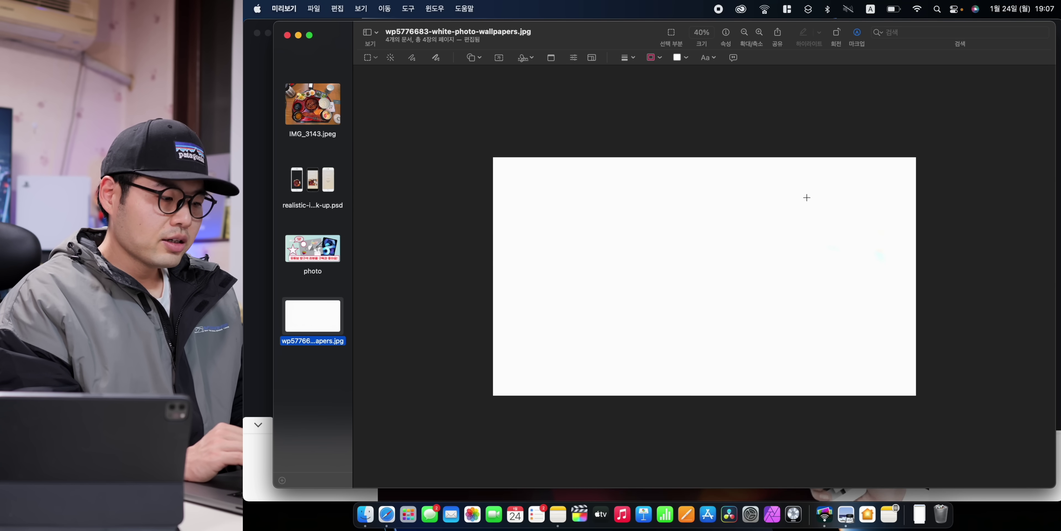
Insert a text box on the white wallpaper reading "작업 완전 가능" with one word per line.
click(499, 58)
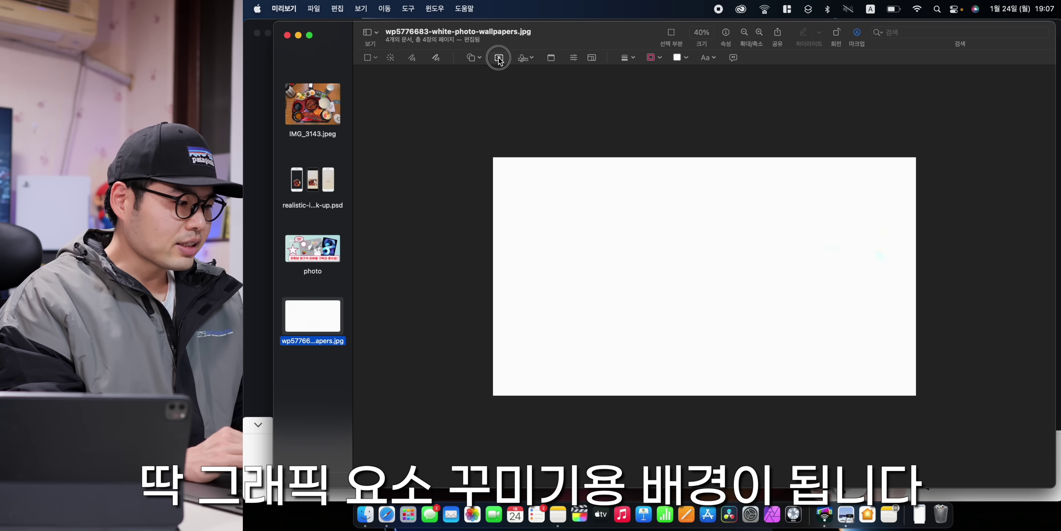
double_click(693, 290)
text(w)
key(BackSpace)
key(Caps_Lock)
text(작업 완저)
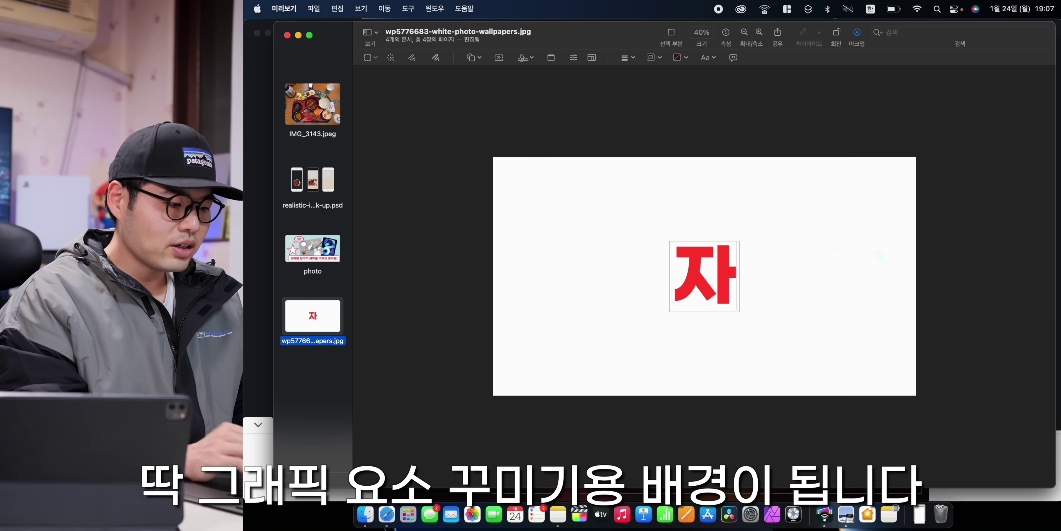
text(ㄴ 가능)
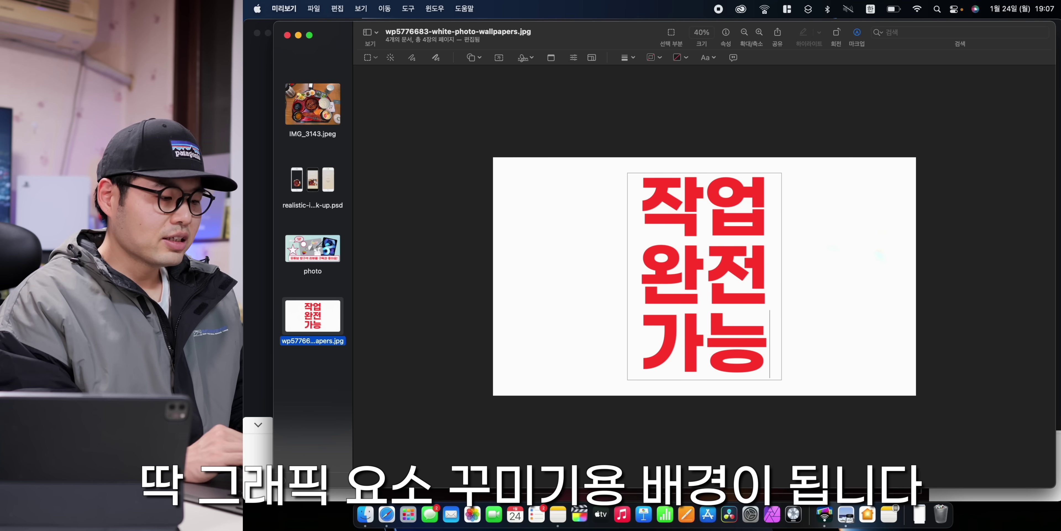
click(707, 122)
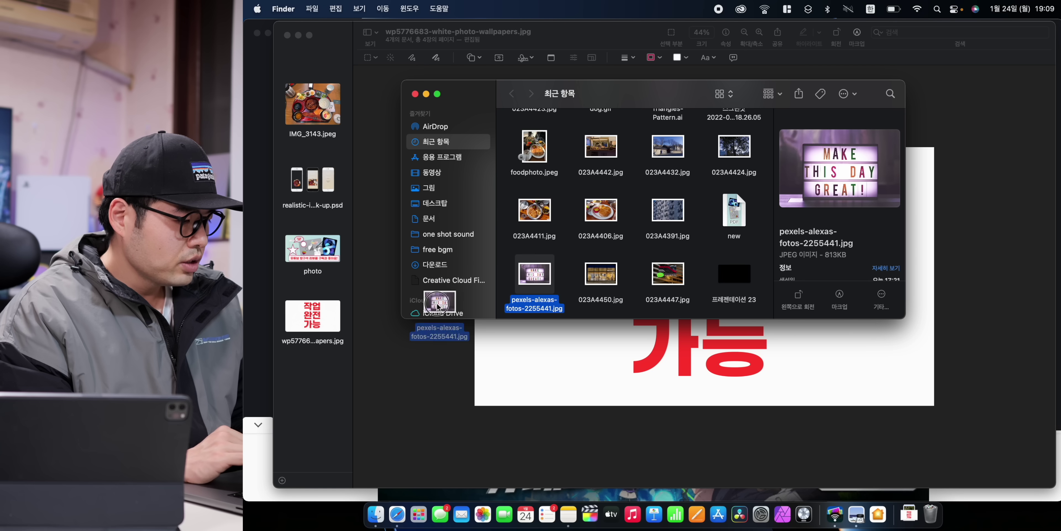
Add pexels-alexas-fotos-2255441.jpg to Preview's open images and copy its lightbox sign onto the white wallpaper beside the text.
drag(534, 274, 312, 373)
click(312, 378)
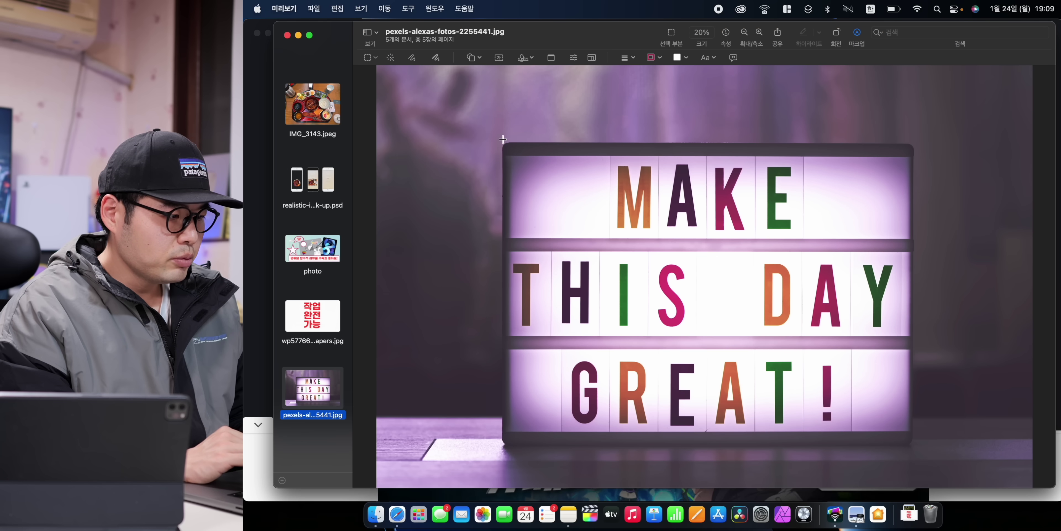
drag(504, 144, 913, 443)
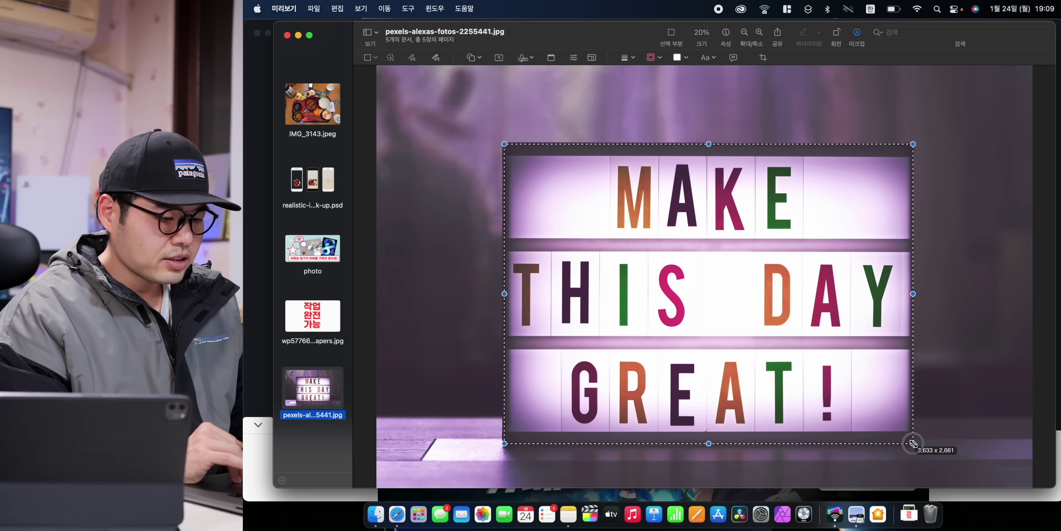
key(Up)
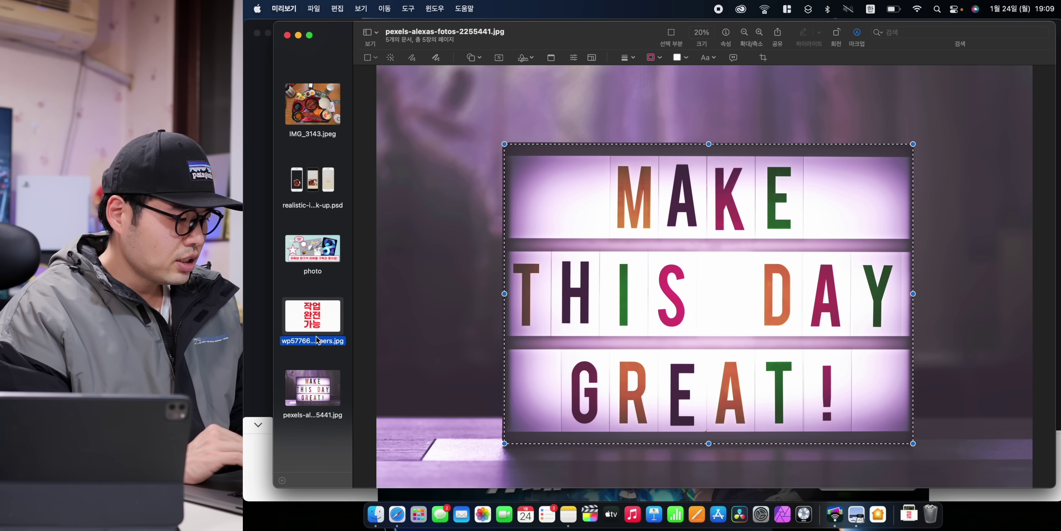
key(super+v)
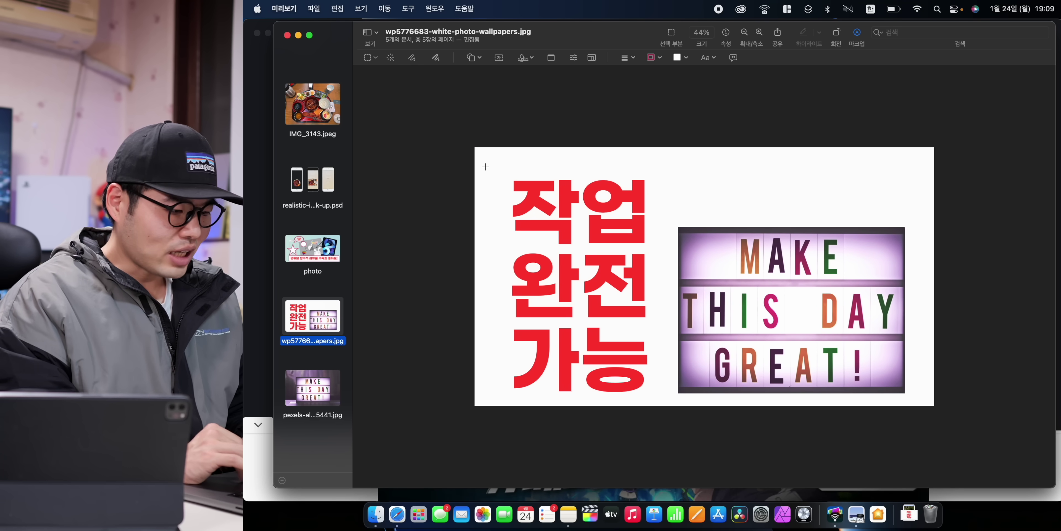
Copy the wallpaper area containing the text and the lightbox sign and paste it onto the IMG_3143.jpeg food photo.
drag(486, 167, 927, 397)
key(cmd+c)
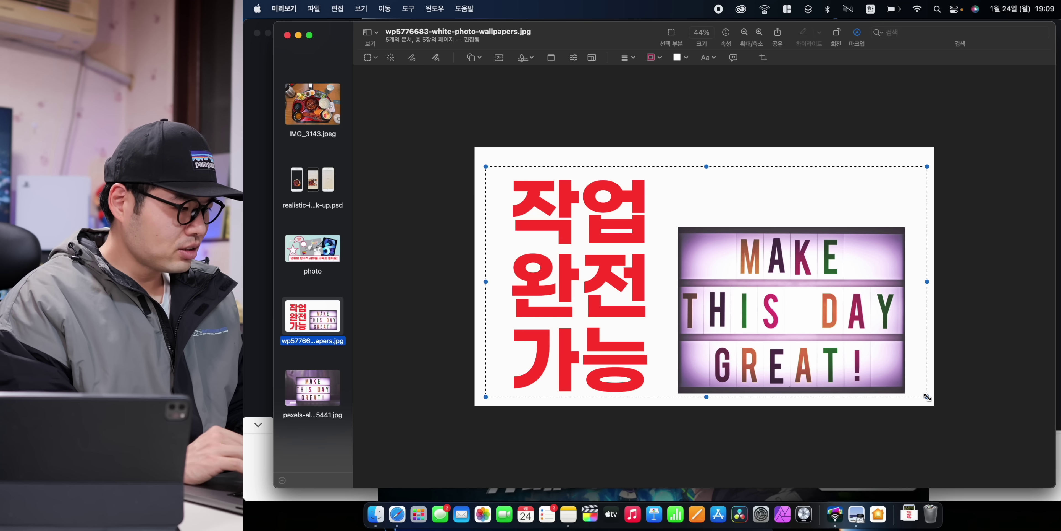
key(Home)
key(cmd+v)
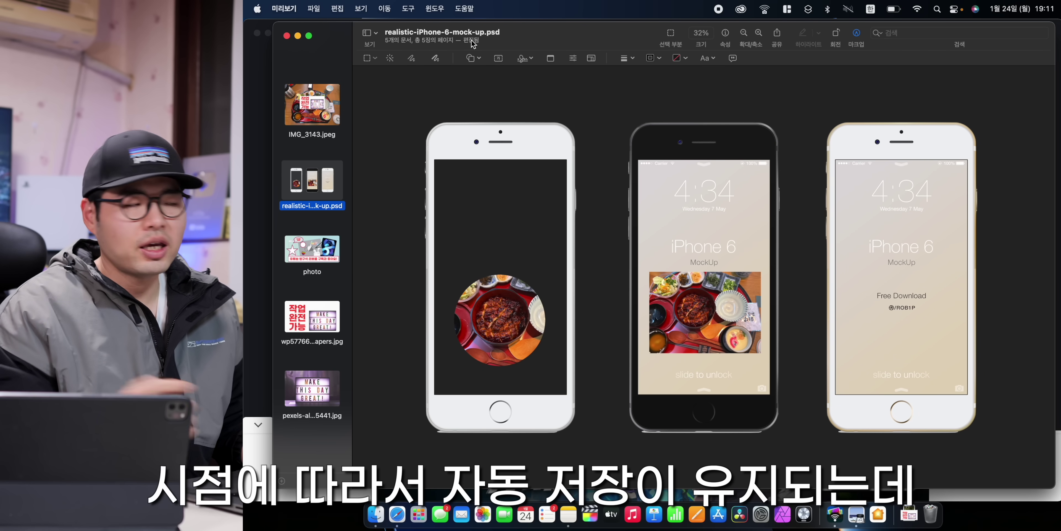
Restore realistic-iPhone-6-mock-up.psd to its version from September 14, 2014, 14:00.
click(323, 6)
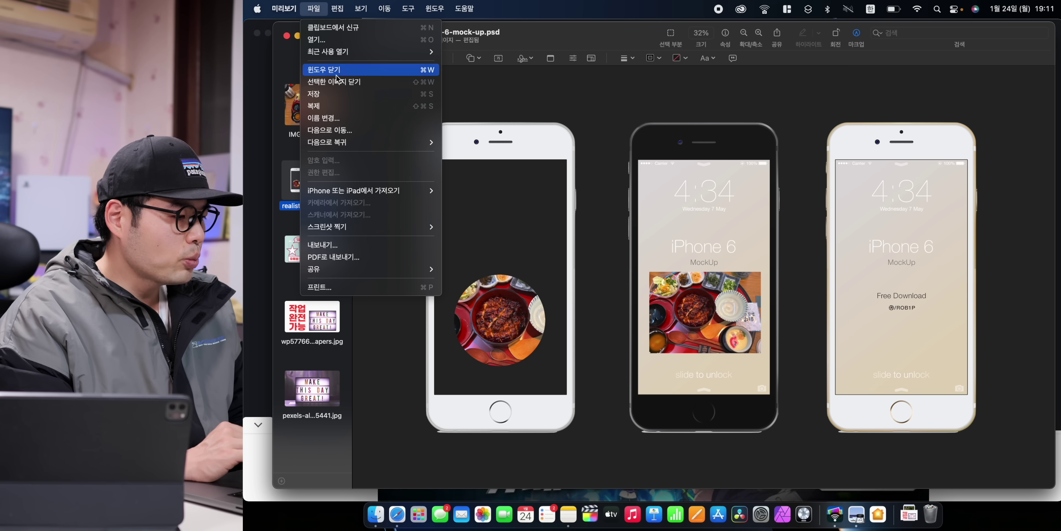
mouse_move(372, 143)
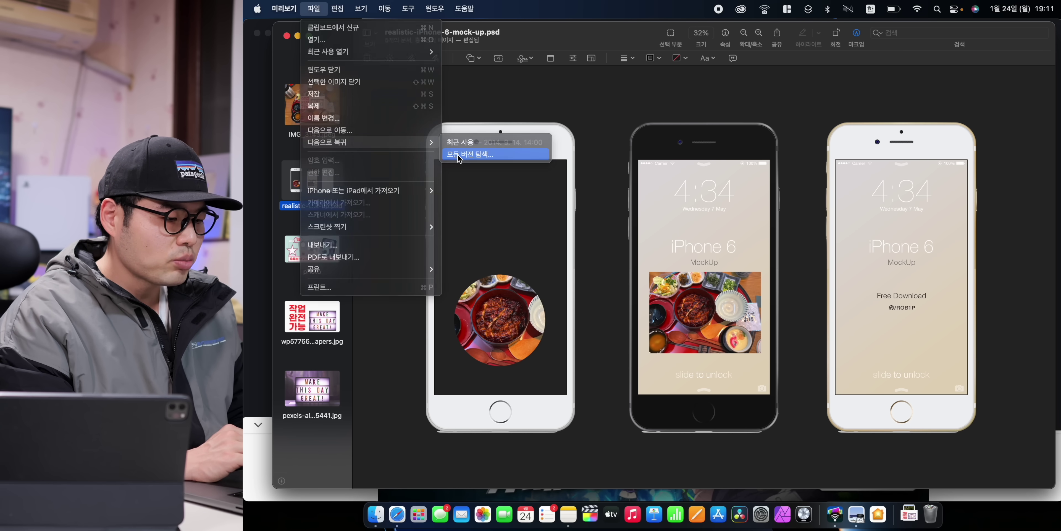
click(461, 155)
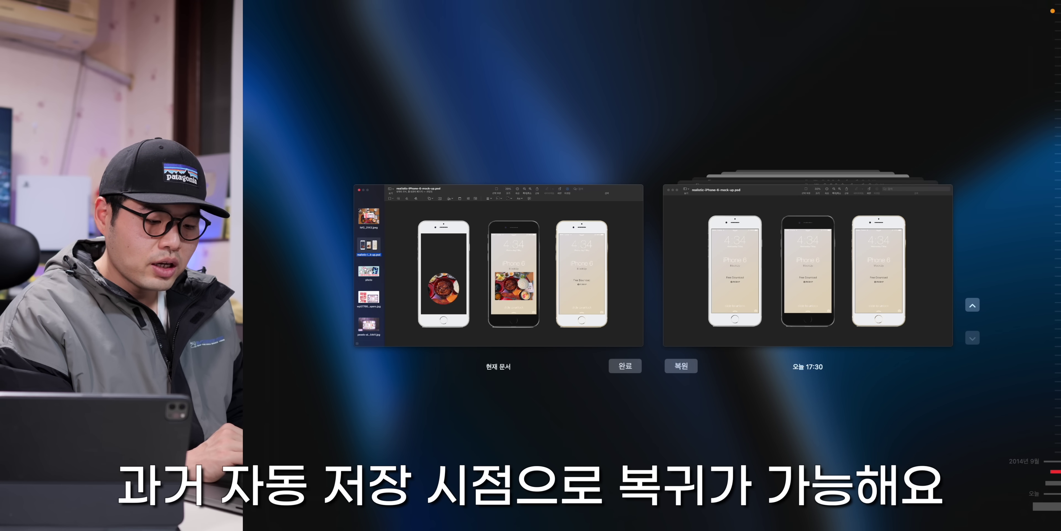
click(1050, 476)
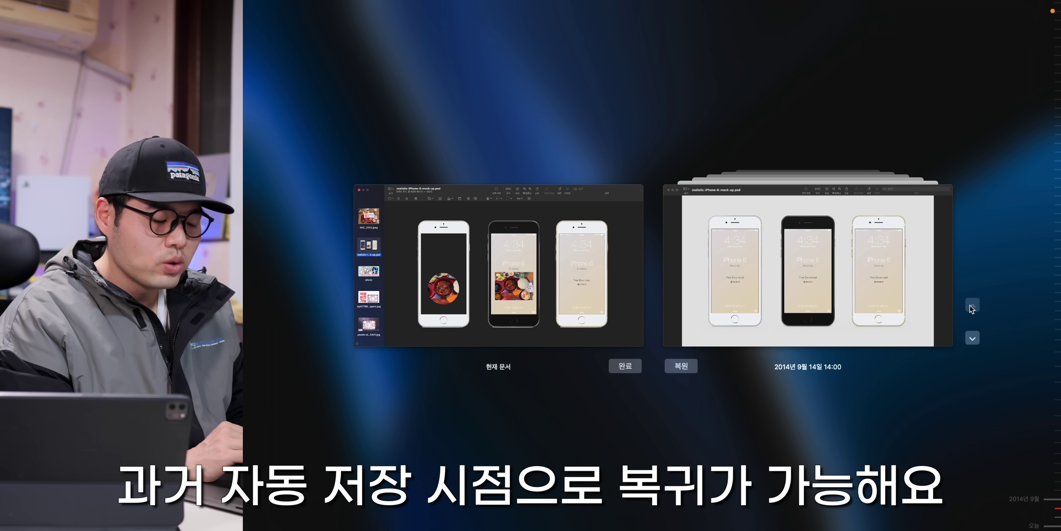
click(799, 237)
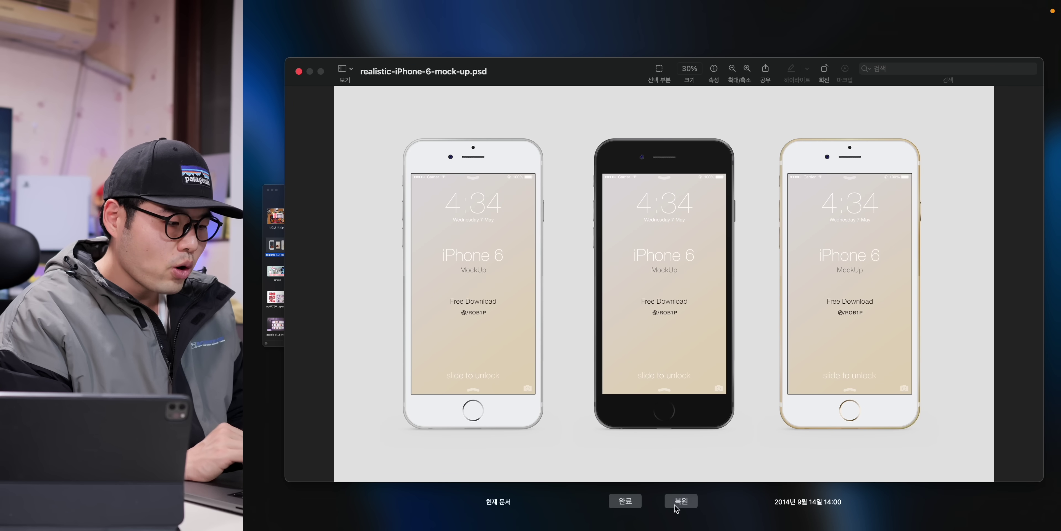
click(676, 502)
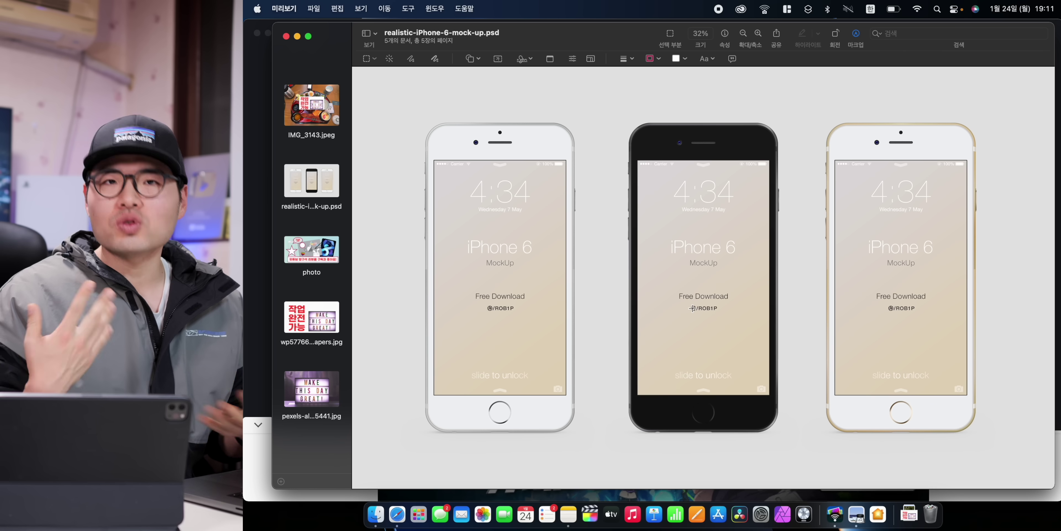
Save the IMG_3143.jpeg food photo and reopen it from Finder's recent items.
click(311, 105)
click(313, 8)
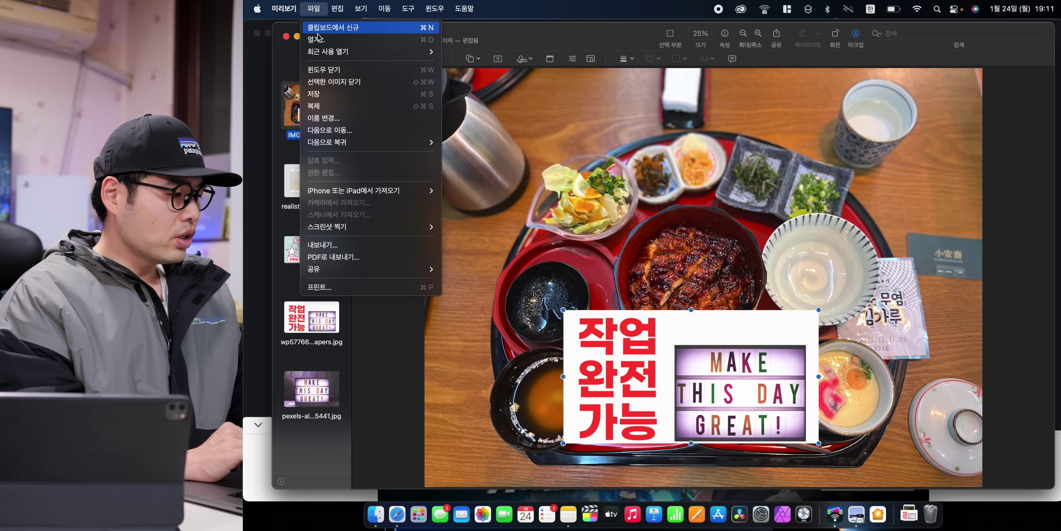
click(332, 94)
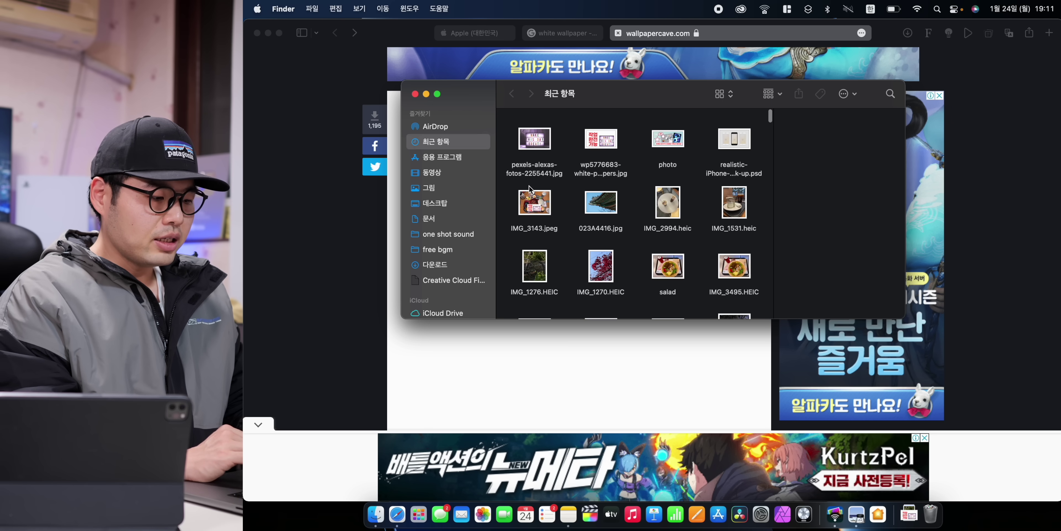
double_click(530, 190)
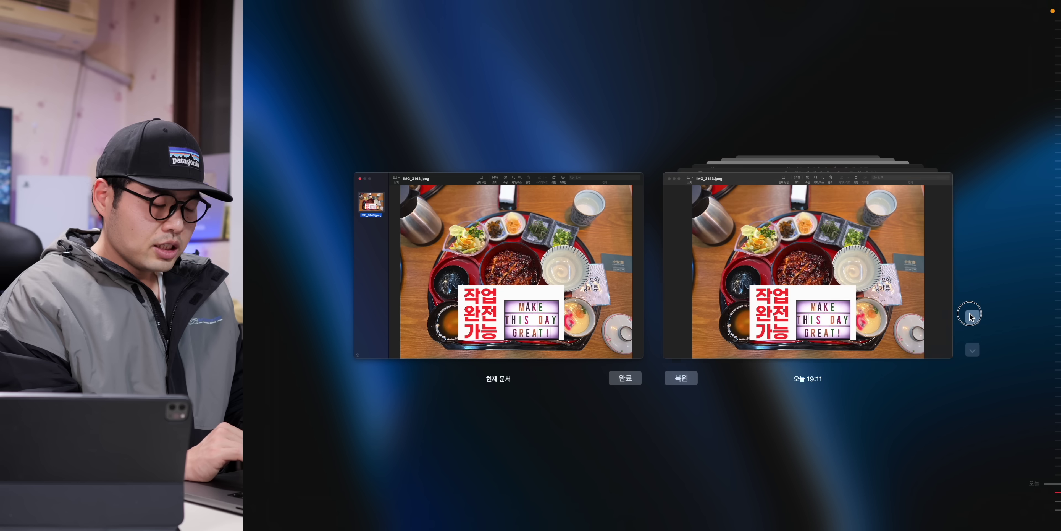
Browse the earlier versions of IMG_3143.jpeg and restore the one from today at 17:22.
click(972, 315)
click(971, 315)
click(972, 315)
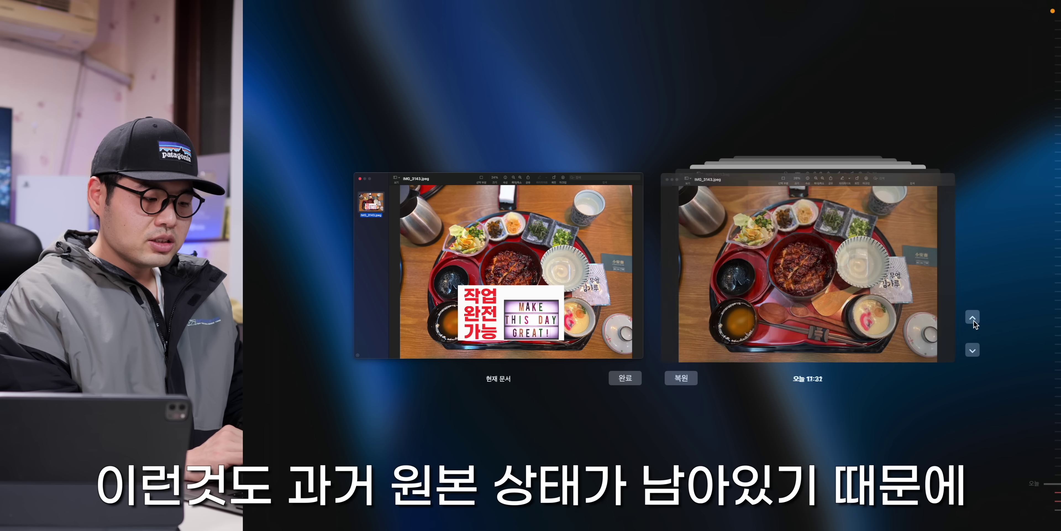
click(973, 318)
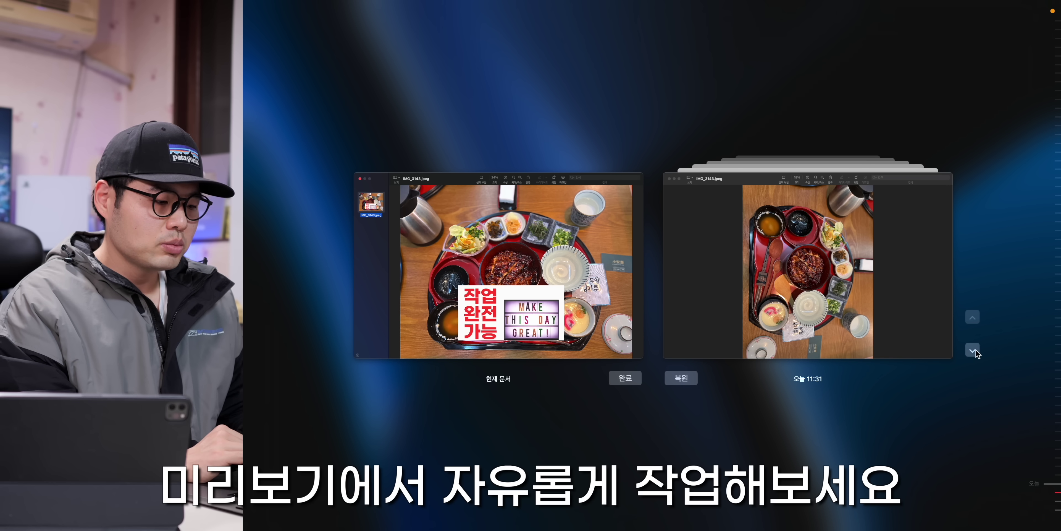
click(973, 350)
click(681, 378)
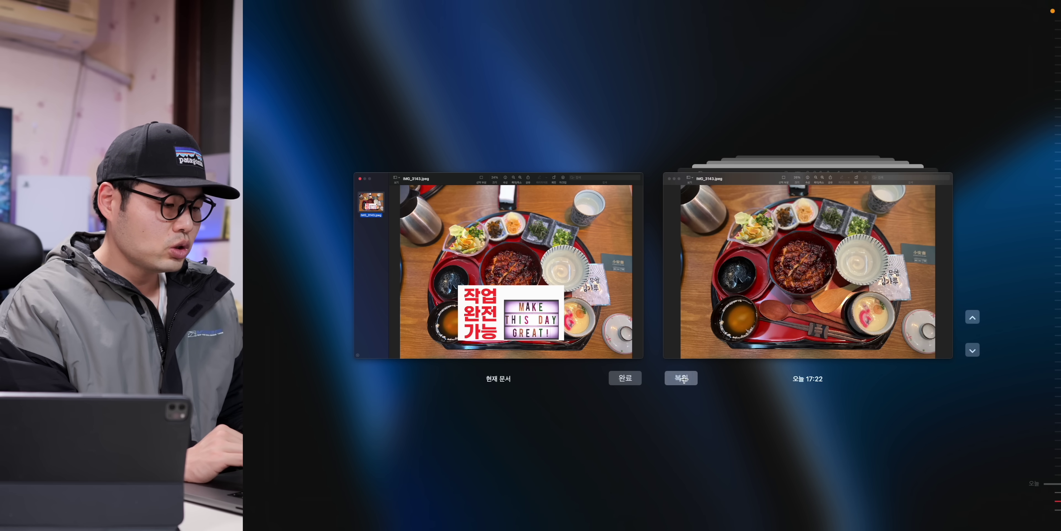
Duplicate the restored food photo and move the duplicate's window aside.
click(314, 8)
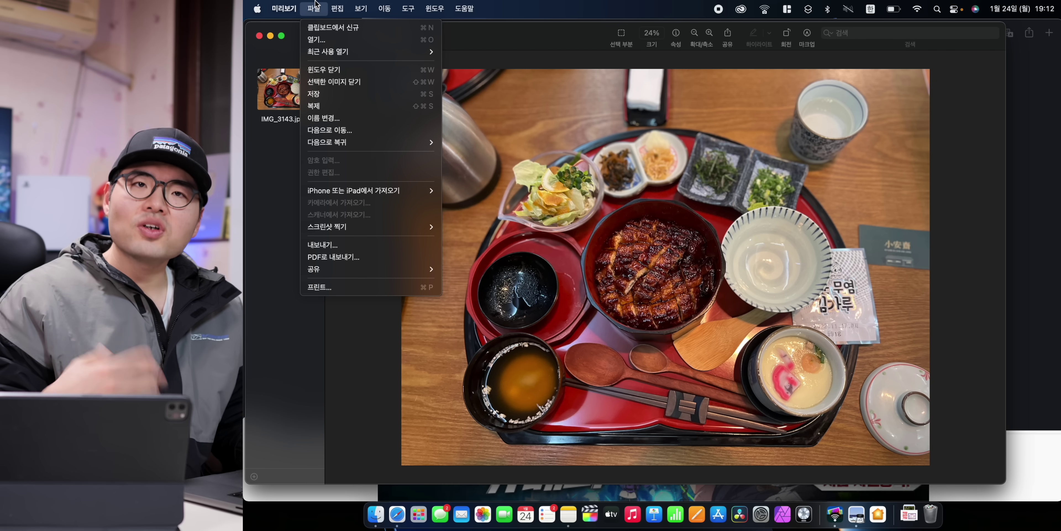
click(321, 106)
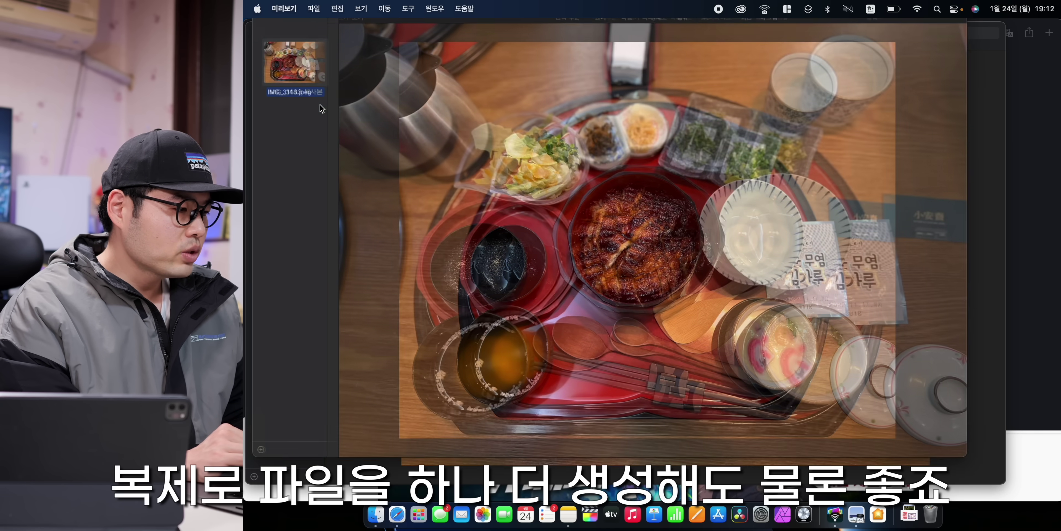
drag(481, 51, 579, 31)
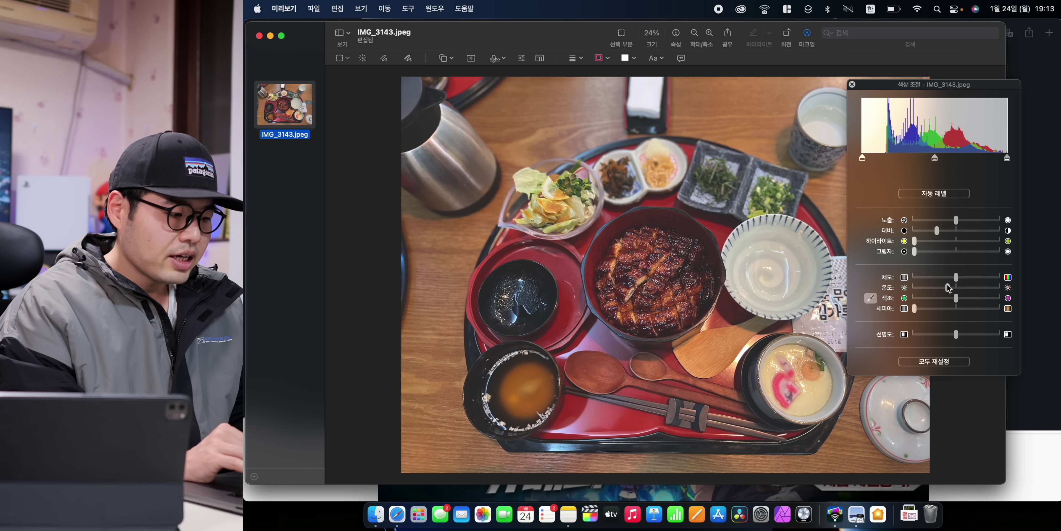
Turn the food photo black and white by lowering its saturation fully, and raise the contrast to about the middle.
drag(947, 280, 895, 284)
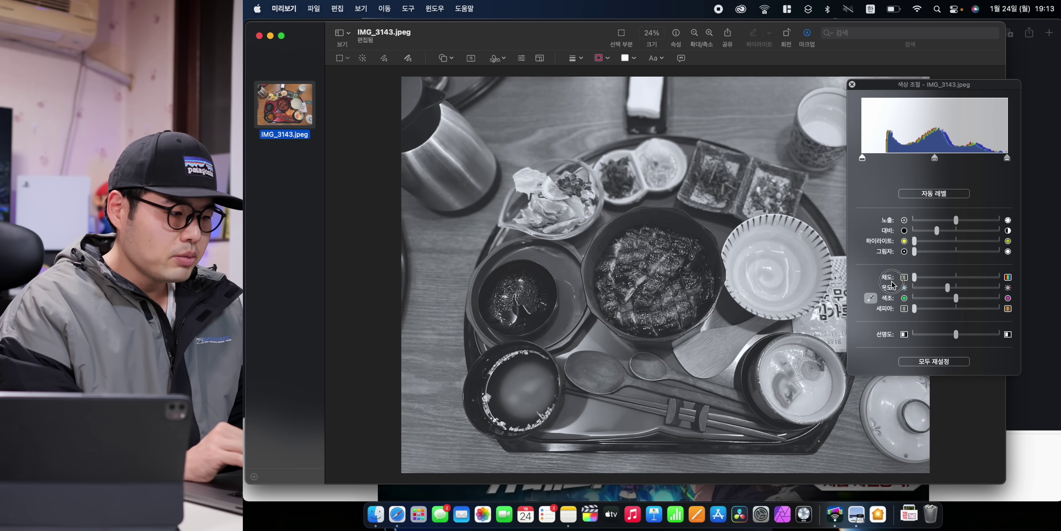
drag(938, 230, 959, 231)
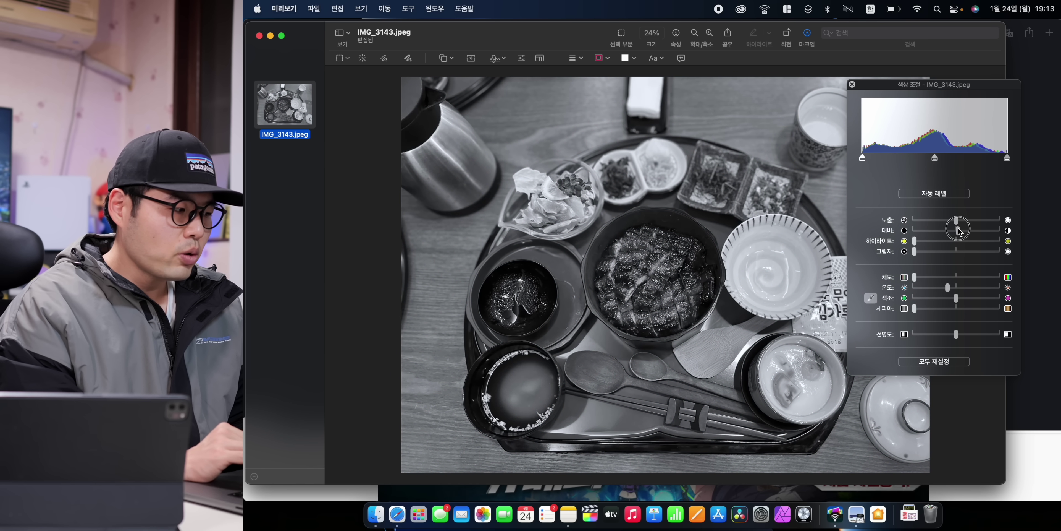
Save a separate JPEG named gray in the canon folder at best quality, without keeping the changes in the original document.
click(314, 8)
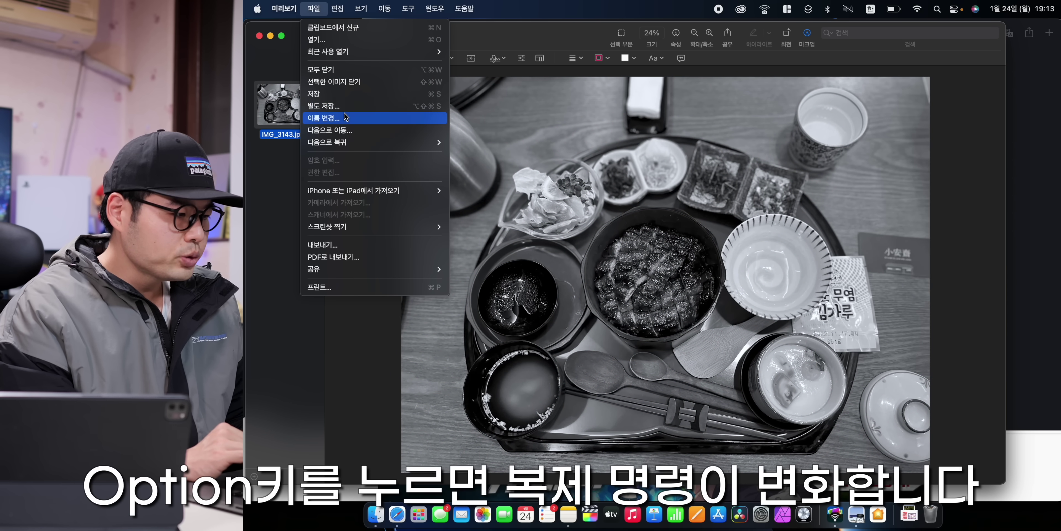
key(alt)
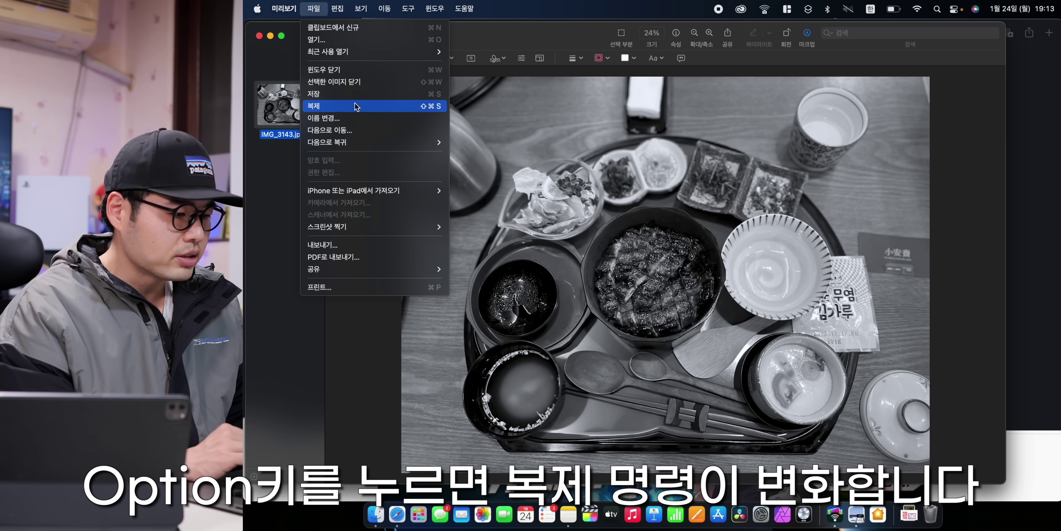
click(356, 106)
click(676, 244)
click(676, 246)
click(673, 171)
key(BackSpace)
key(BackSpace)
key(BackSpace)
key(BackSpace)
key(BackSpace)
key(BackSpace)
key(BackSpace)
text(gray)
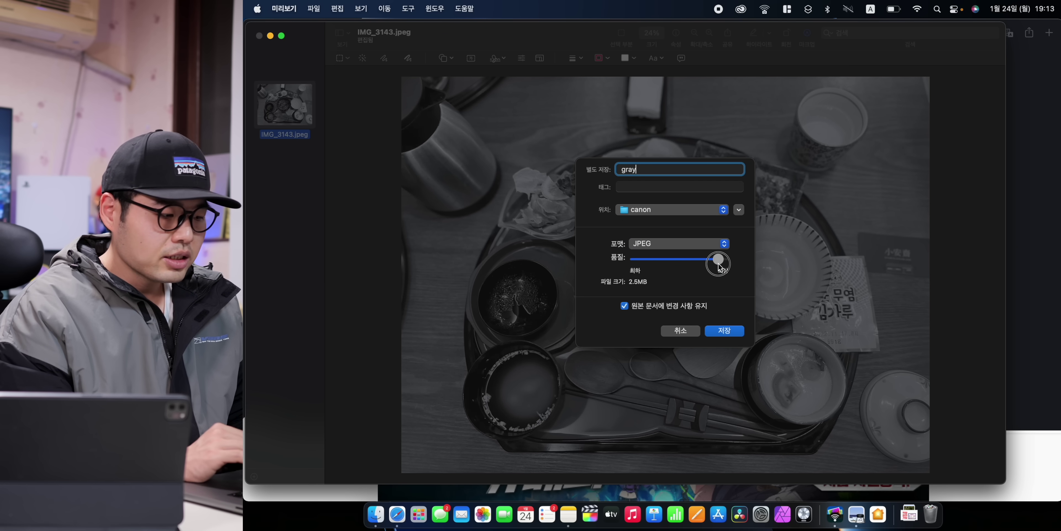
drag(710, 259, 726, 260)
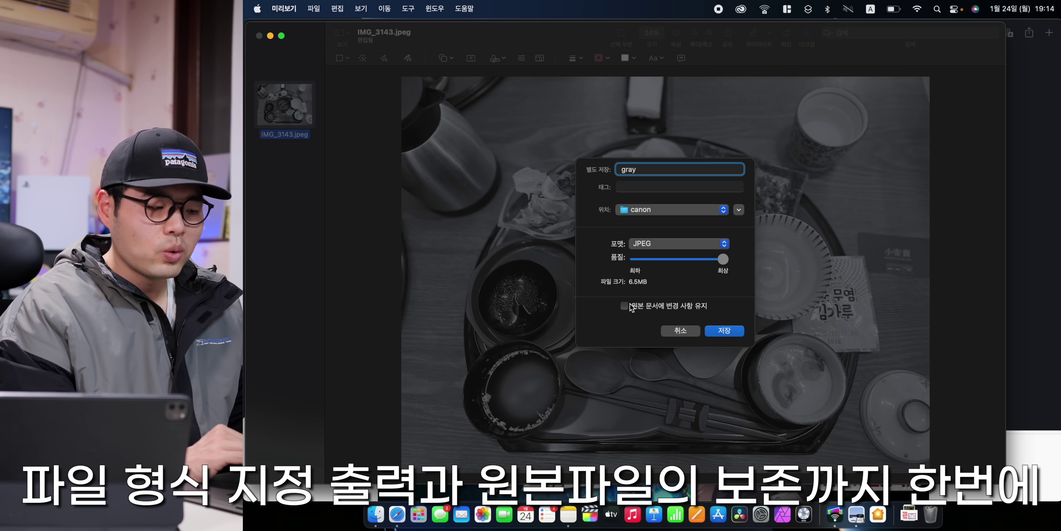
key(Return)
click(287, 101)
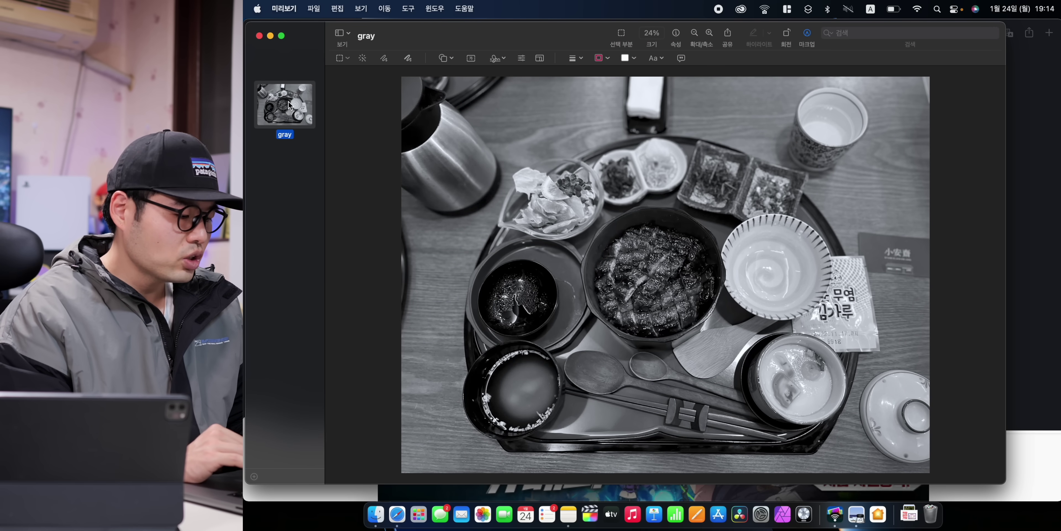
Switch to Finder, open the tree photo 023A4424.jpg from the folder and show its additional image information.
key(super+Tab)
double_click(605, 144)
drag(413, 67, 638, 98)
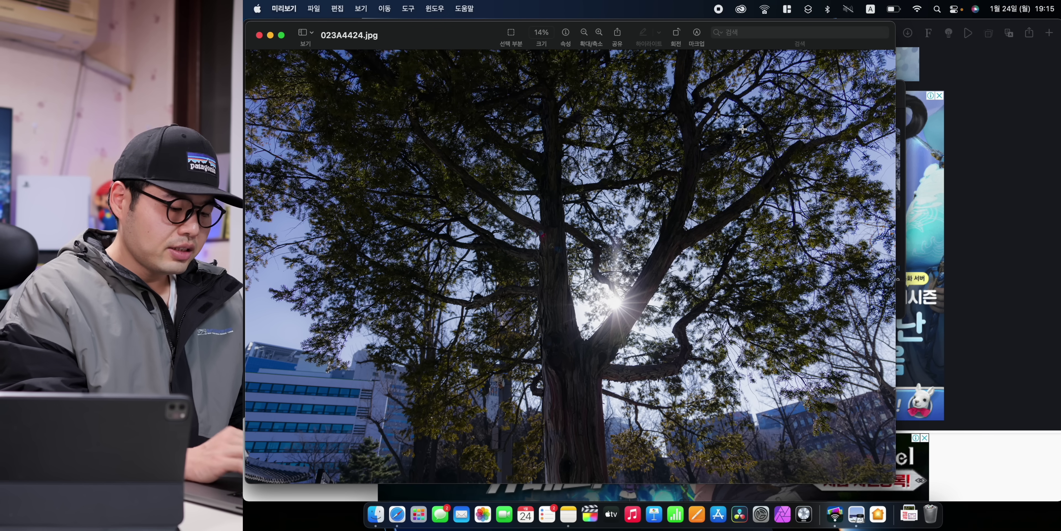
key(super+i)
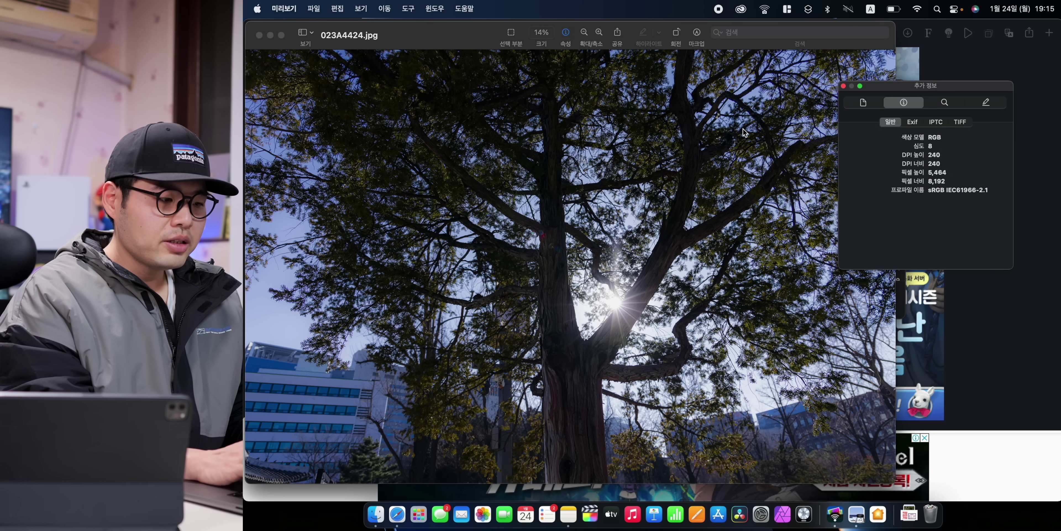
Add the keywords 풍경 and 나무 to the tree photo and close it.
click(945, 104)
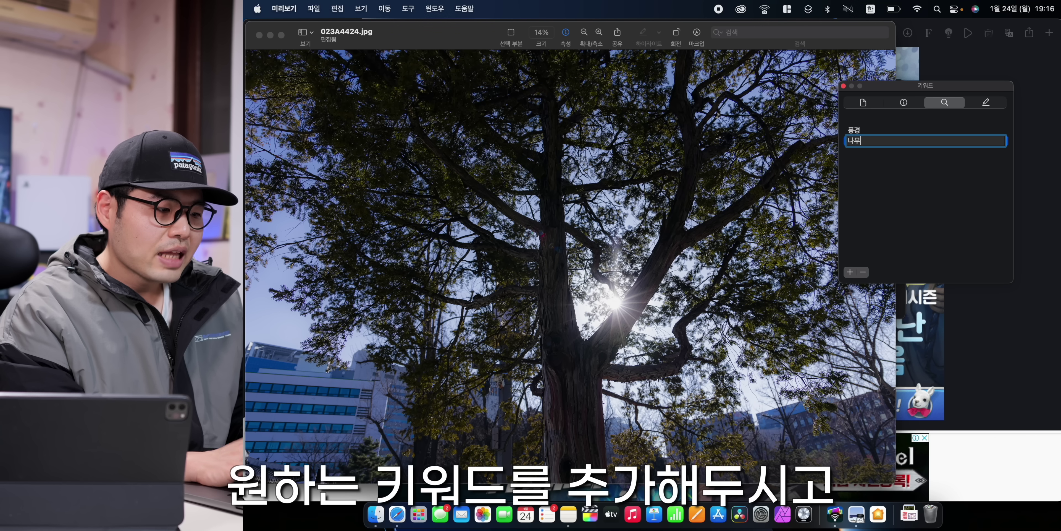
key(Return)
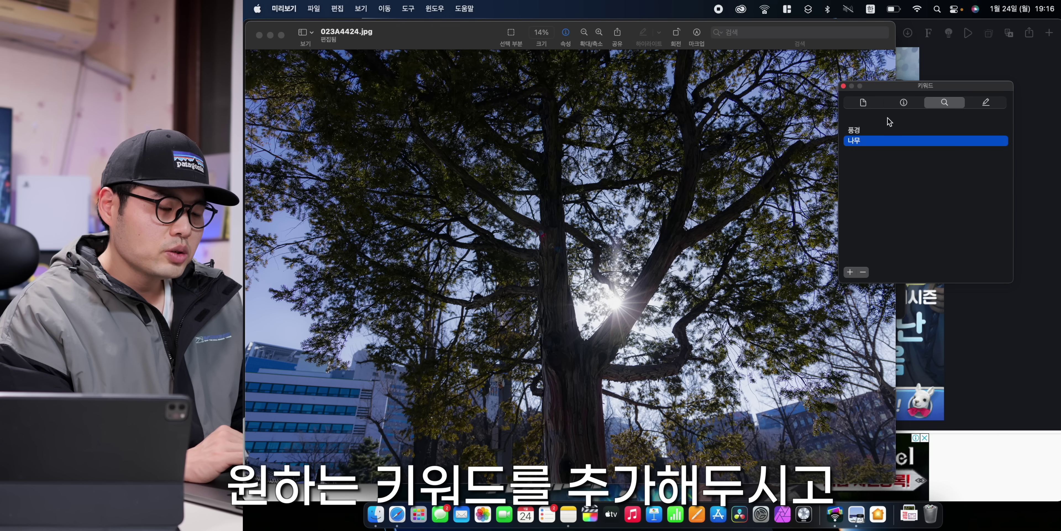
click(259, 35)
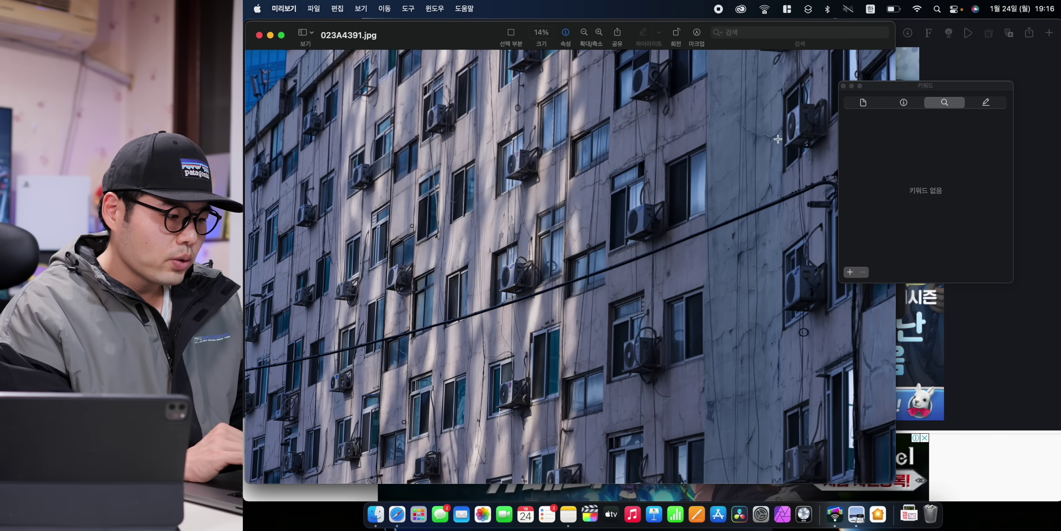
Add the keywords 풍경, 건물 and 쓸쓸함 to the building photo 023A4391.jpg.
click(850, 272)
text(풍경)
key(Return)
click(850, 272)
text(건물)
key(Return)
click(850, 272)
text(쓸쓰)
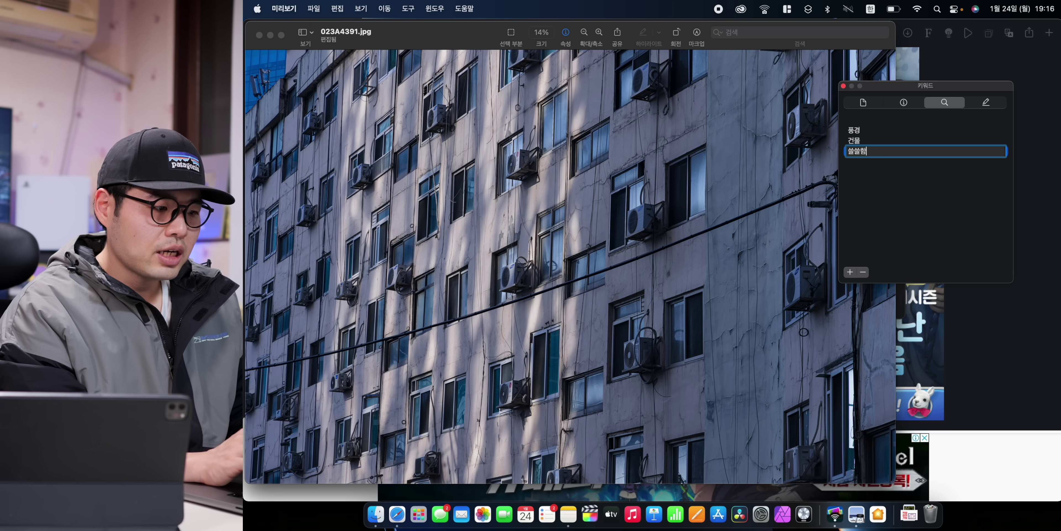
text(함)
key(Return)
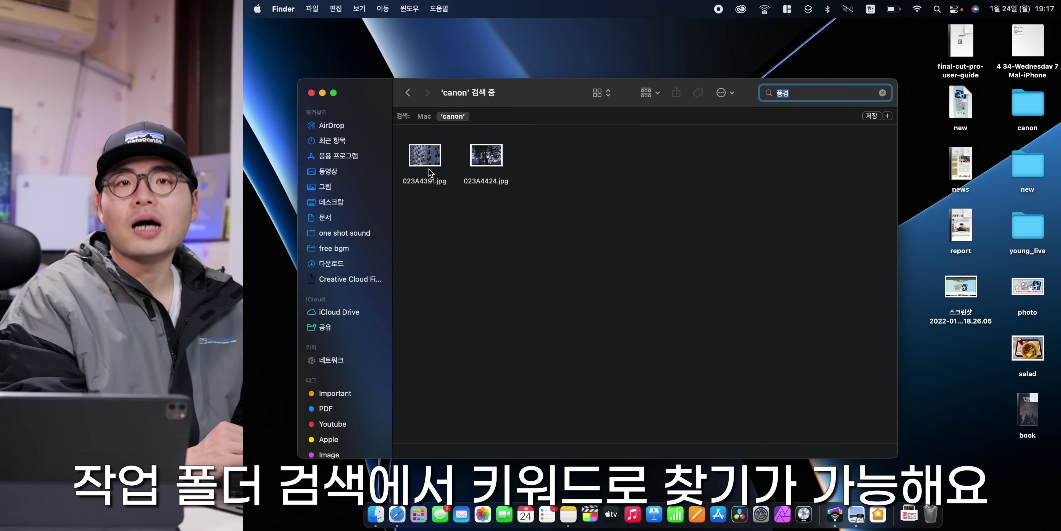
Search the canon folder in Finder for the keyword 풍경 and select all the matching photos.
click(420, 161)
key(super+a)
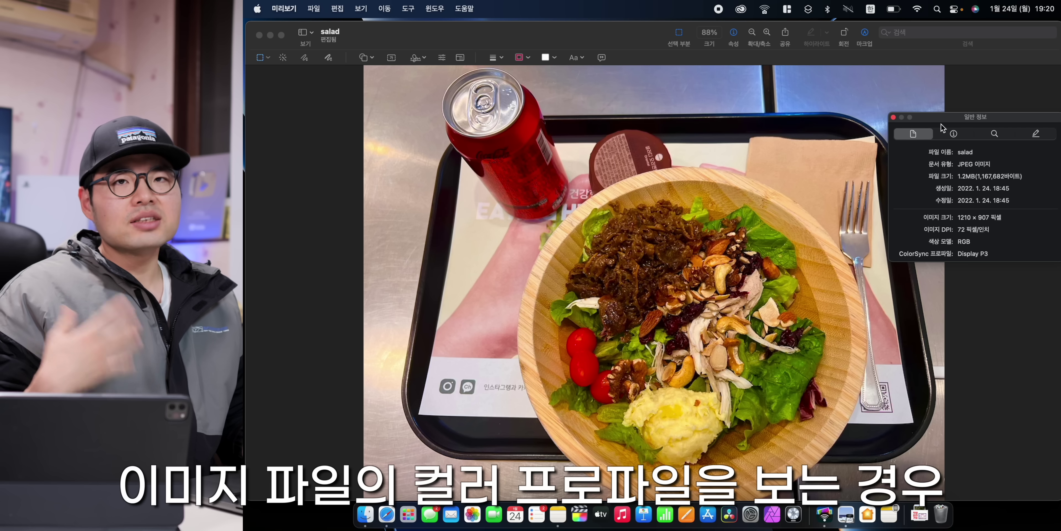
Move the salad photo's information window inward and preview the photo's output colours with the sRGB IEC61966-2.1 profile.
drag(955, 119, 926, 133)
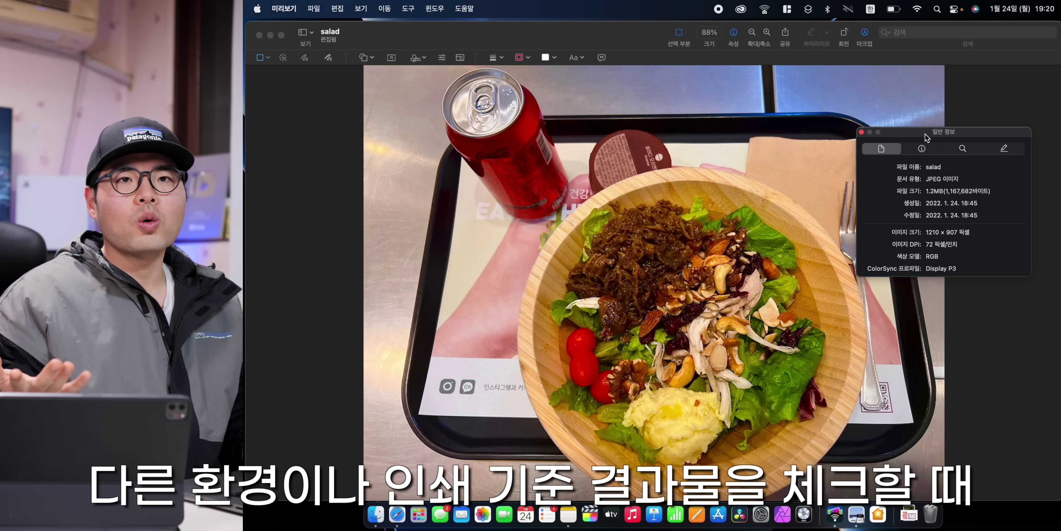
click(359, 9)
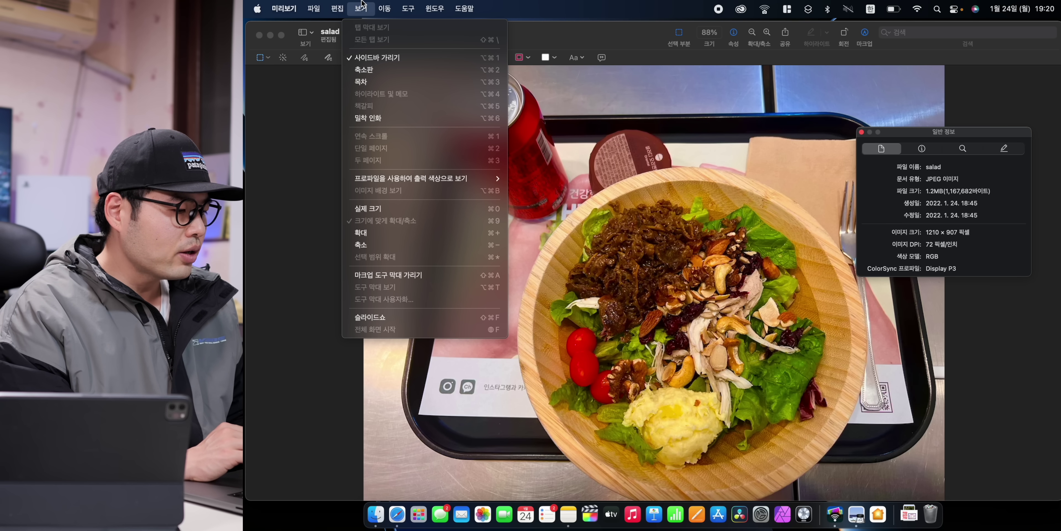
mouse_move(415, 176)
scroll(566, 407, down, 5)
click(566, 407)
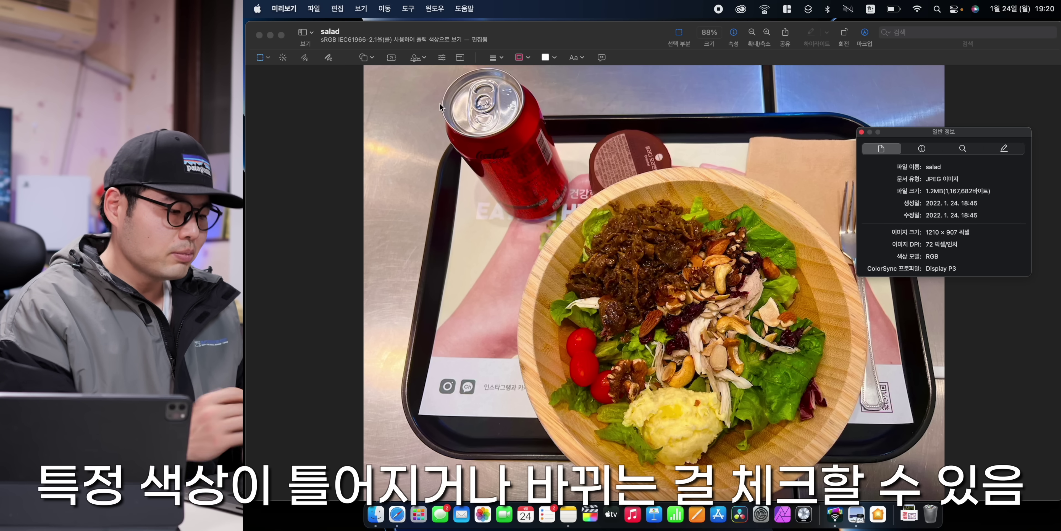
Assign the sRGB IEC61966-2.1 ColorSync profile to the salad photo and highlight the profile name in its general information.
click(408, 9)
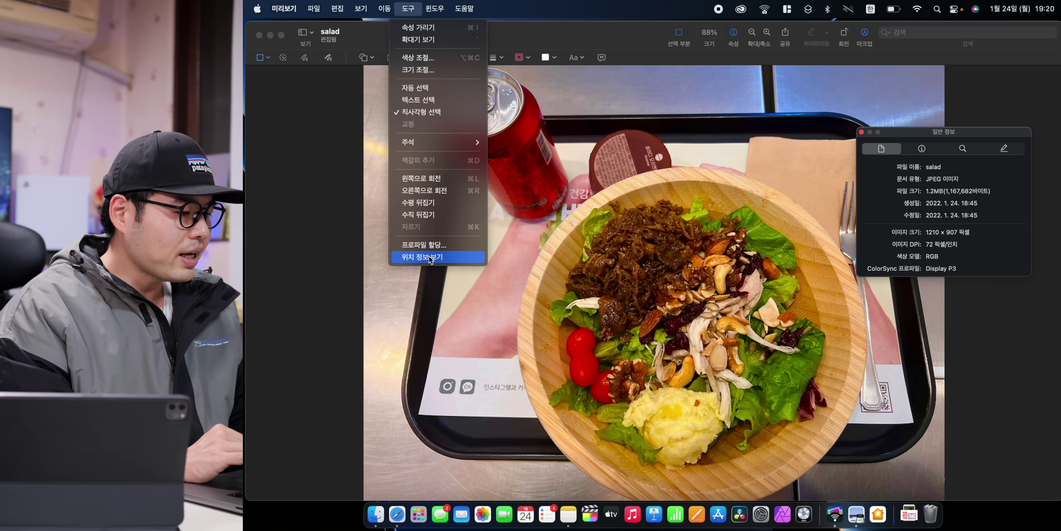
click(431, 246)
click(691, 258)
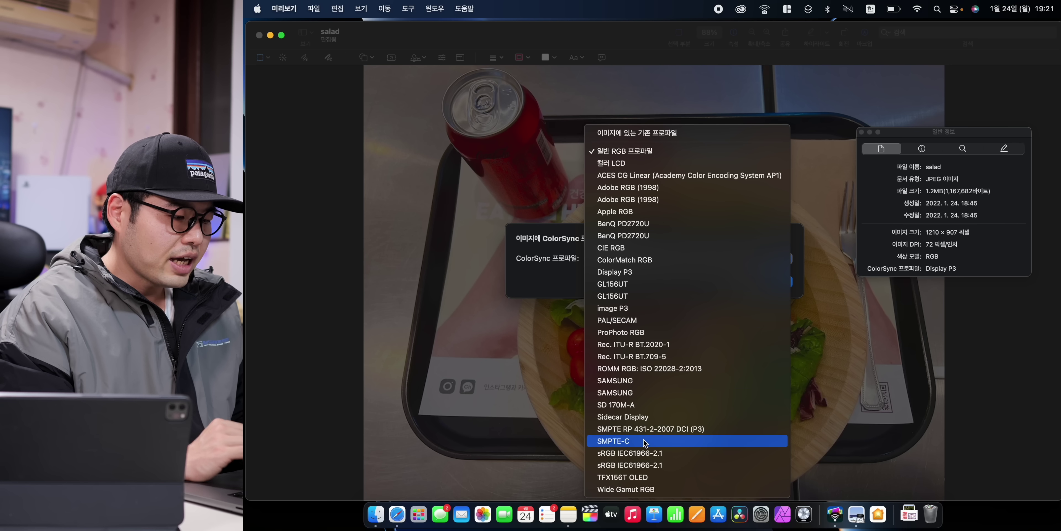
click(643, 449)
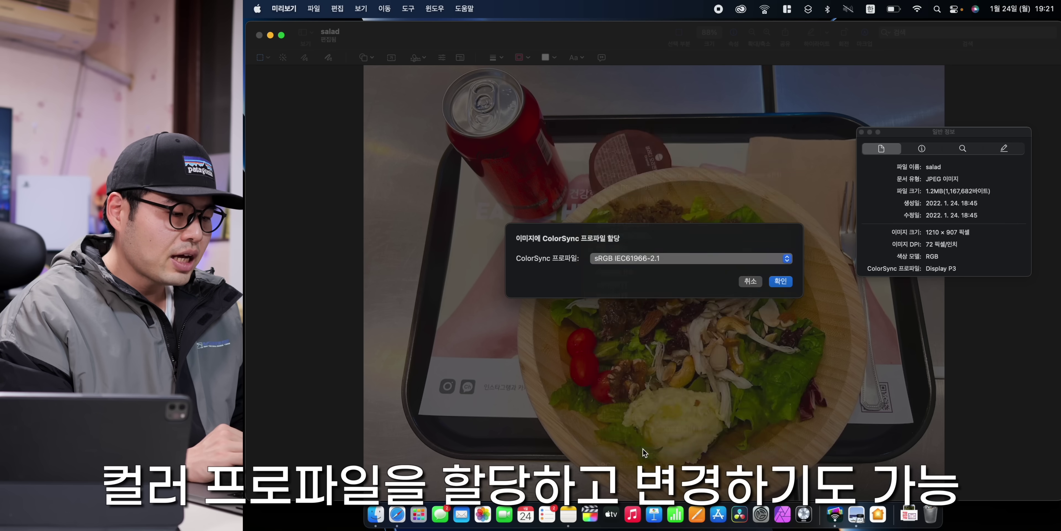
click(780, 281)
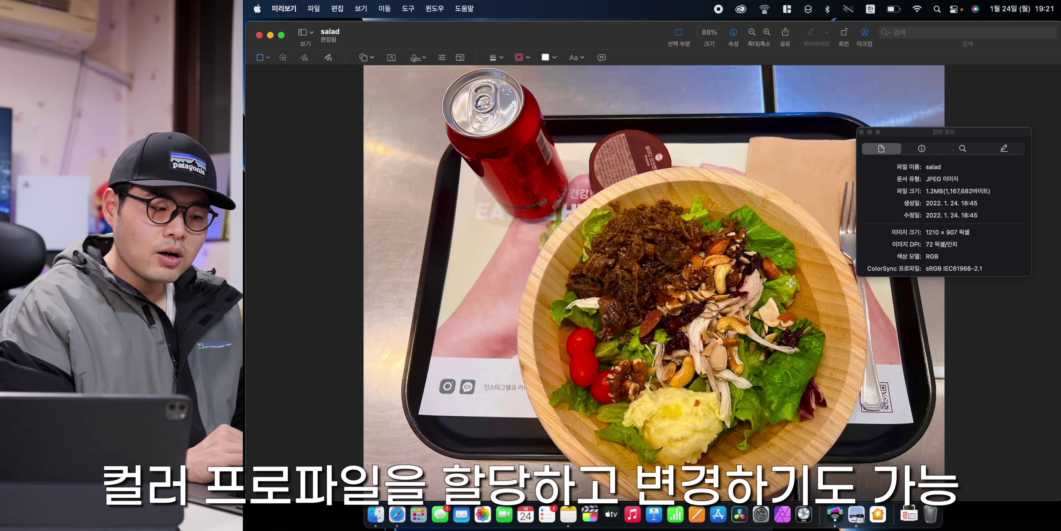
drag(929, 267, 1012, 267)
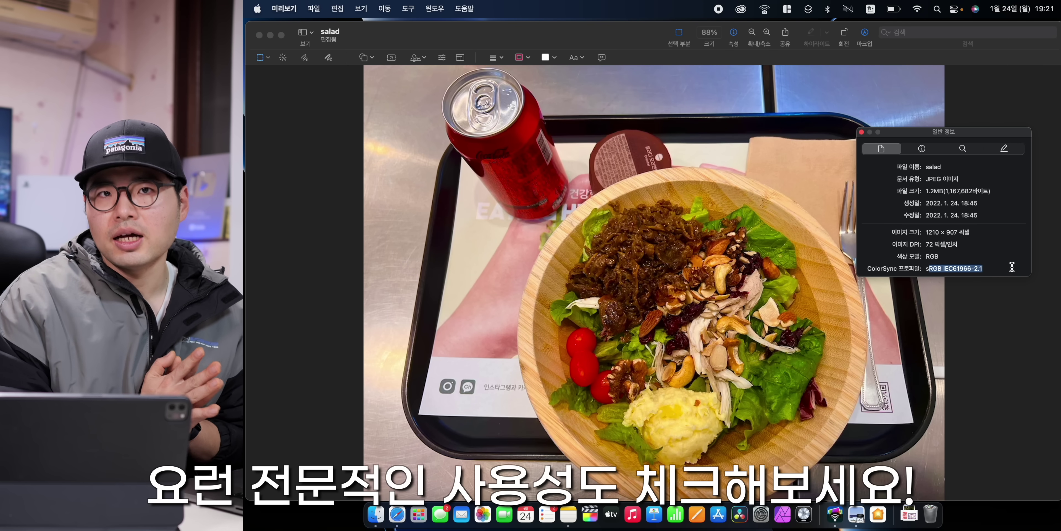